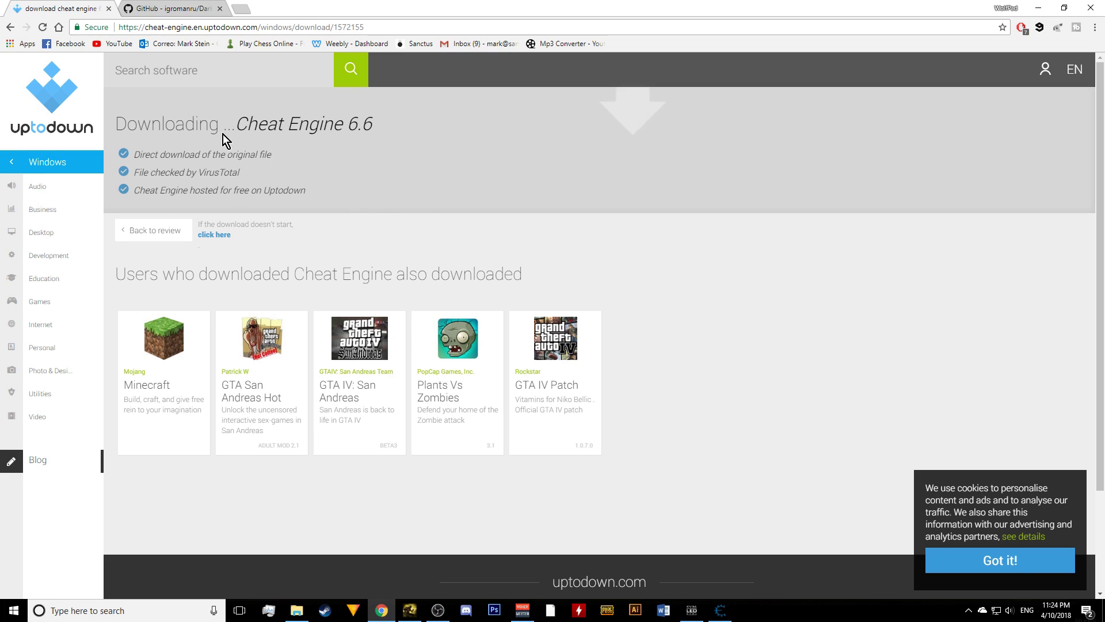
# - Close the Uptodown tab and scroll through the Dark Souls III Cheat Engine Guide README
pyautogui.click(143, 10)
pyautogui.click(52, 9)
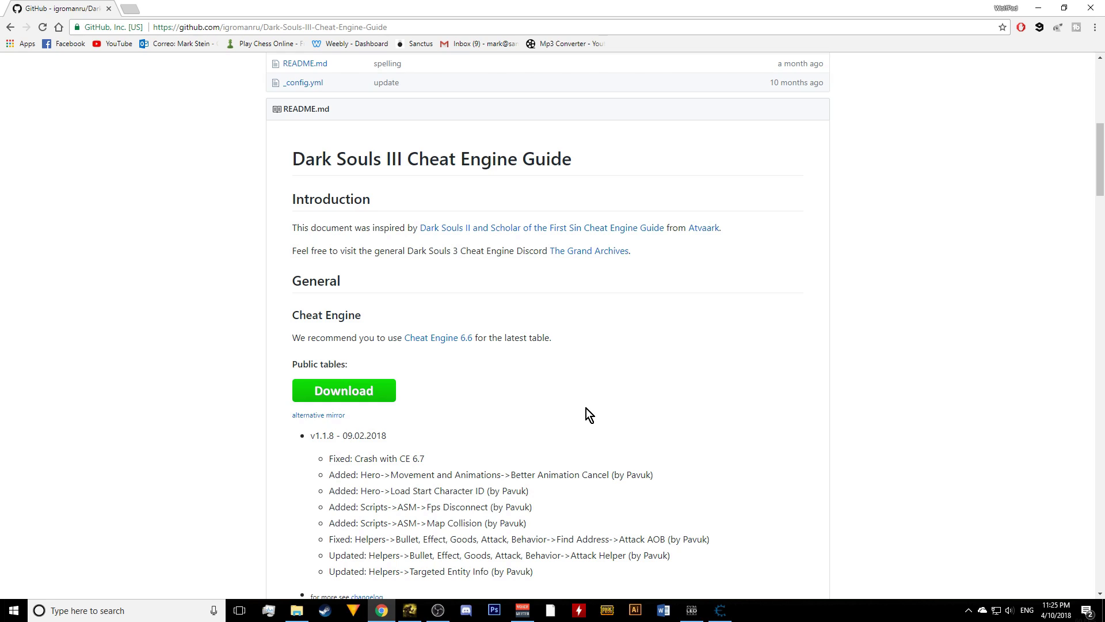
pyautogui.scroll(-2, 505, 340)
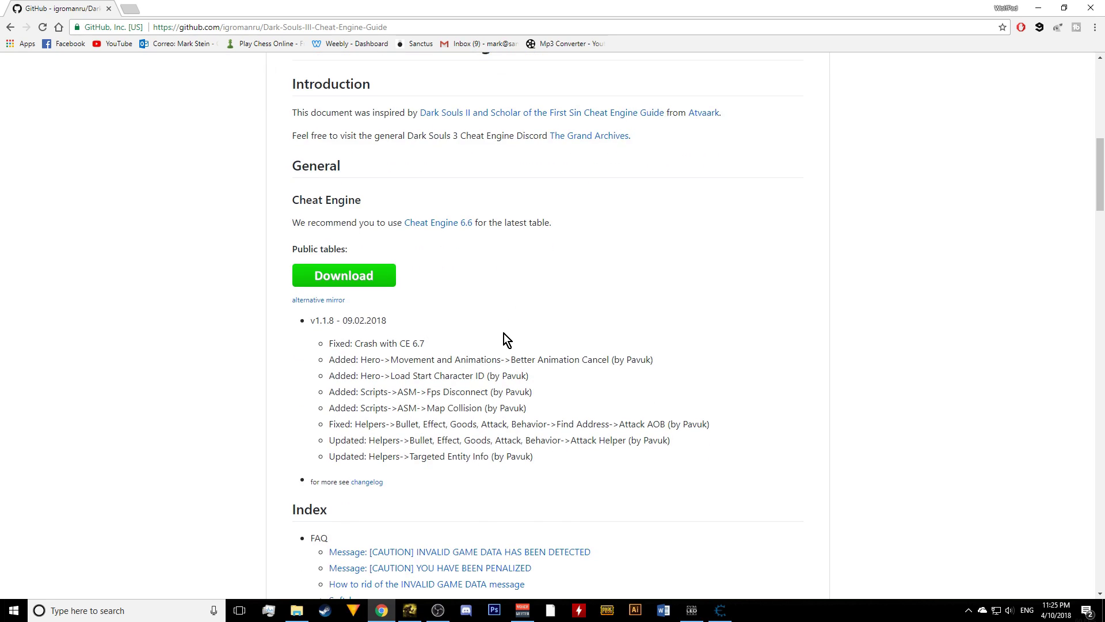
pyautogui.scroll(3, 508, 333)
pyautogui.scroll(-1, 407, 437)
pyautogui.scroll(3, 451, 314)
pyautogui.scroll(-10, 456, 387)
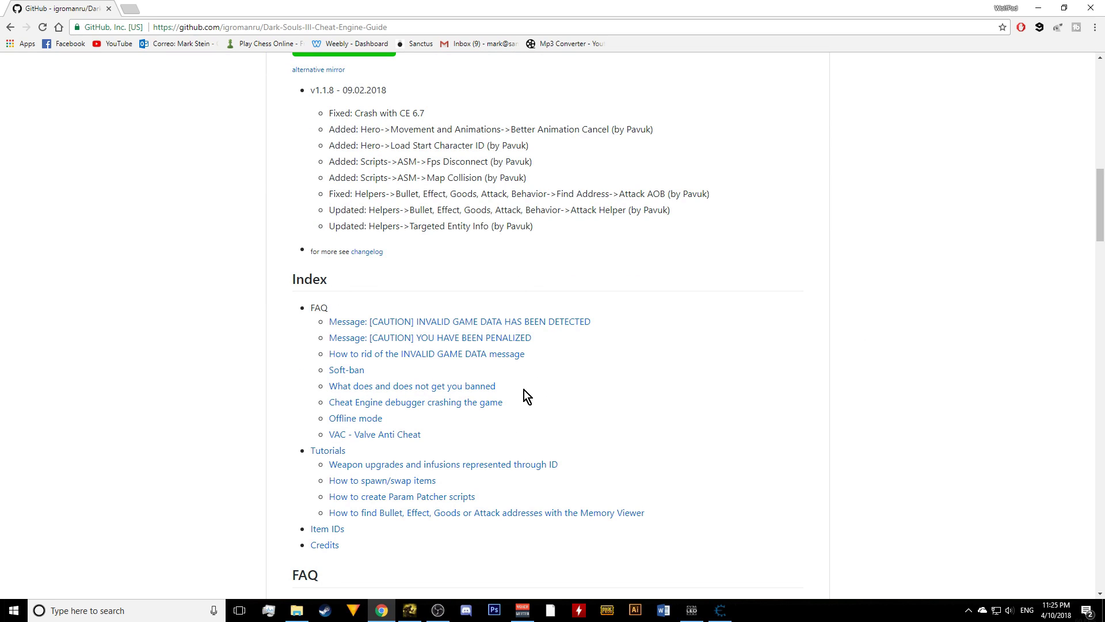
pyautogui.scroll(-7, 484, 362)
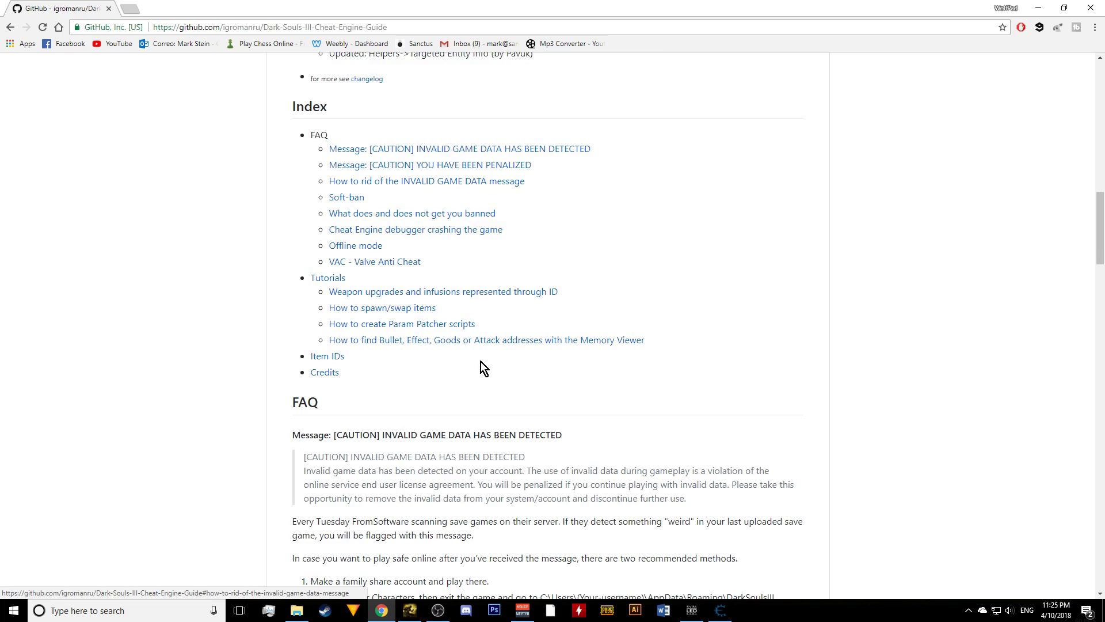
pyautogui.scroll(7, 489, 383)
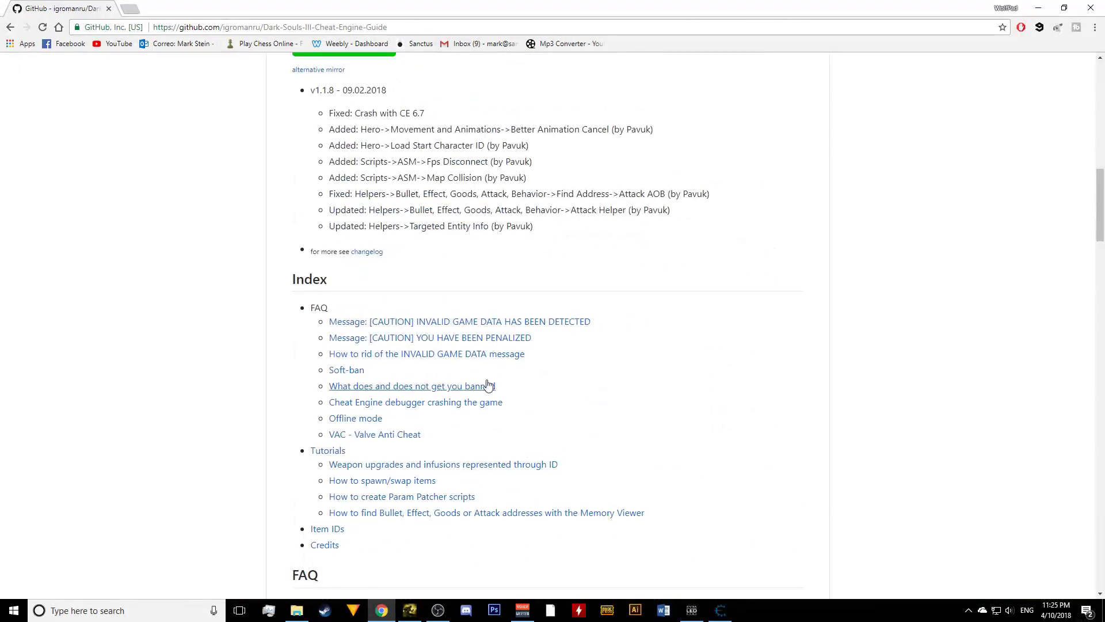
pyautogui.scroll(4, 483, 377)
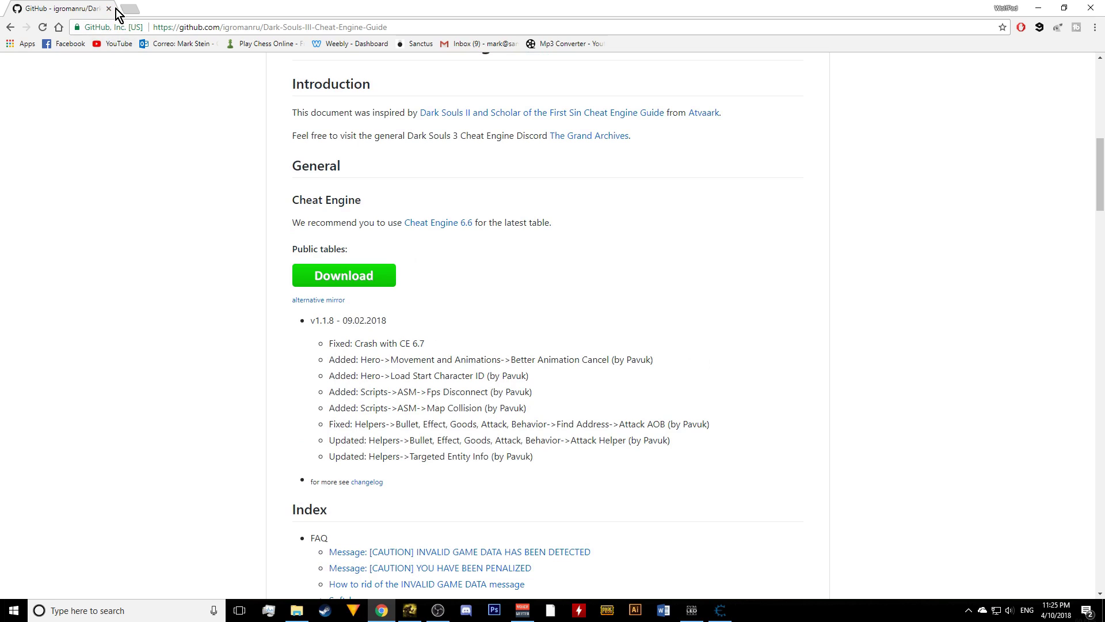
# - Switch to Dark Souls III and finalize creation of the Deprived character CEtest
pyautogui.click(412, 615)
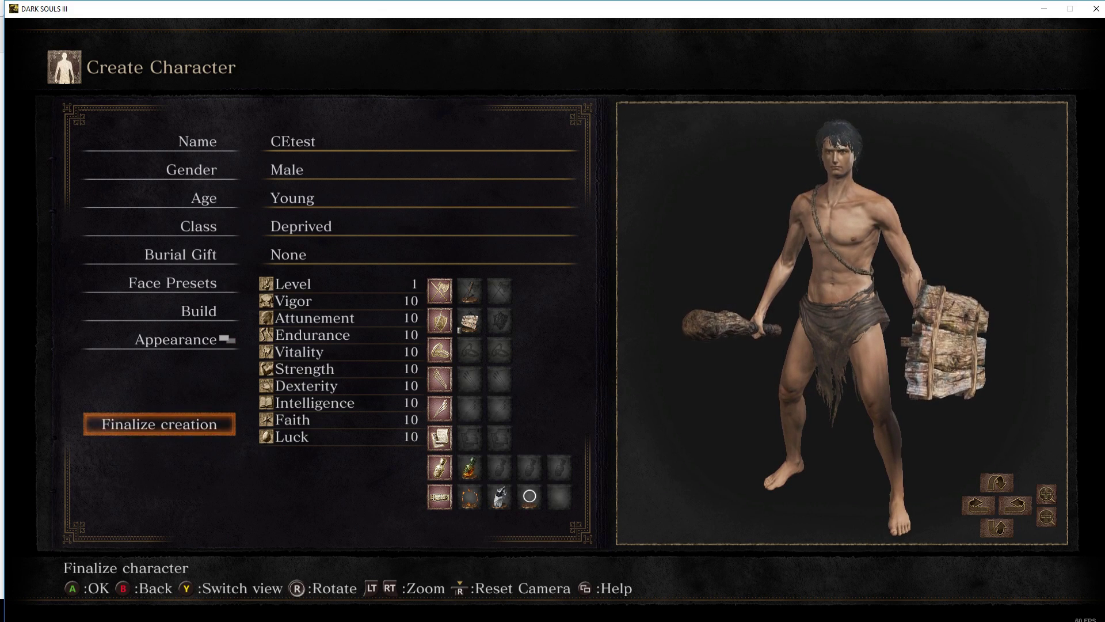
pyautogui.press('Return')
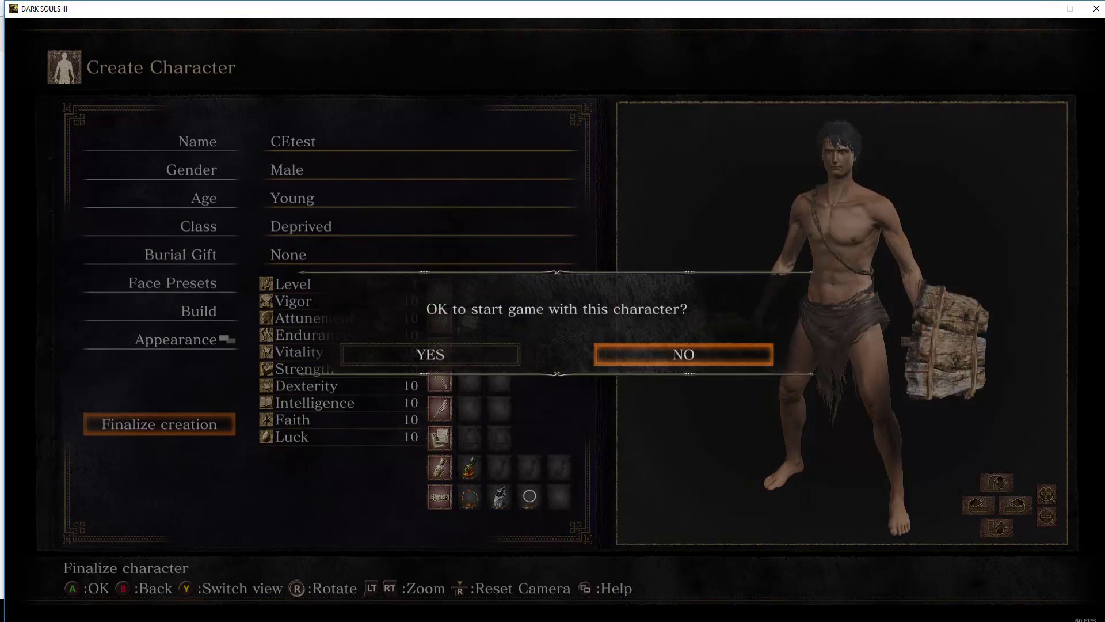
# - Start the game with the new character and run up the stream toward the glowing item
pyautogui.press('Left')
pyautogui.press('Return')
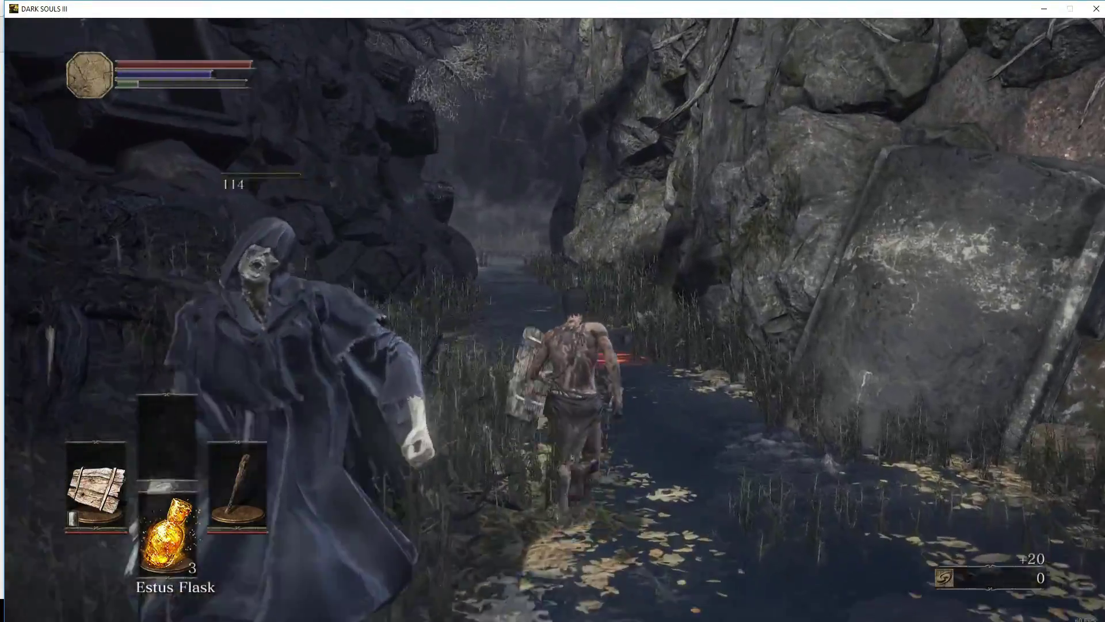
pyautogui.press('w')
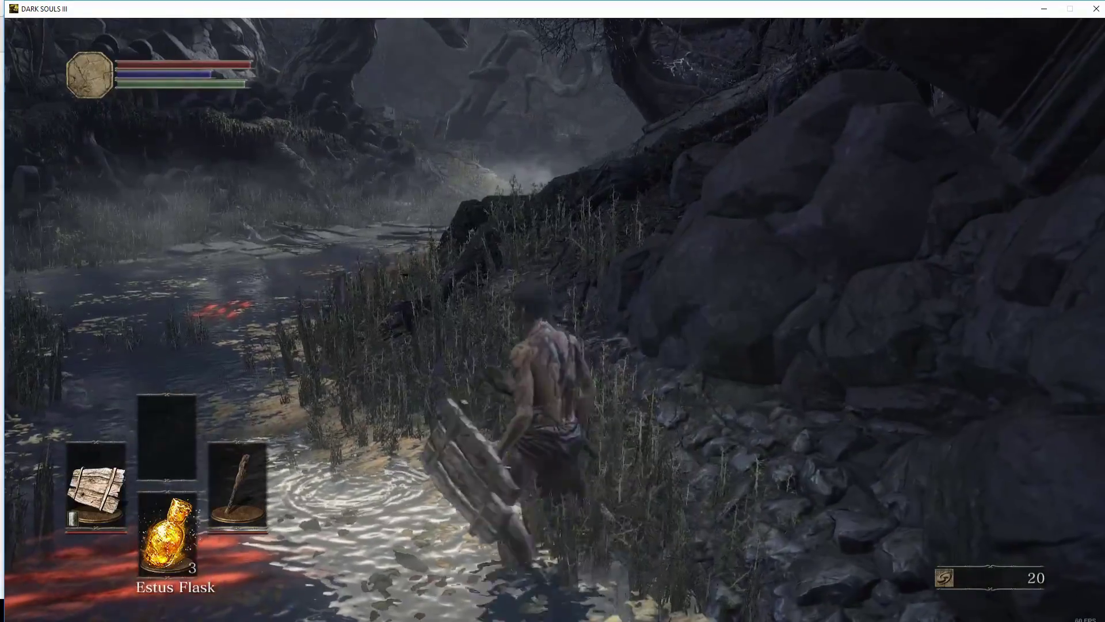
pyautogui.press('w')
pyautogui.press('space')
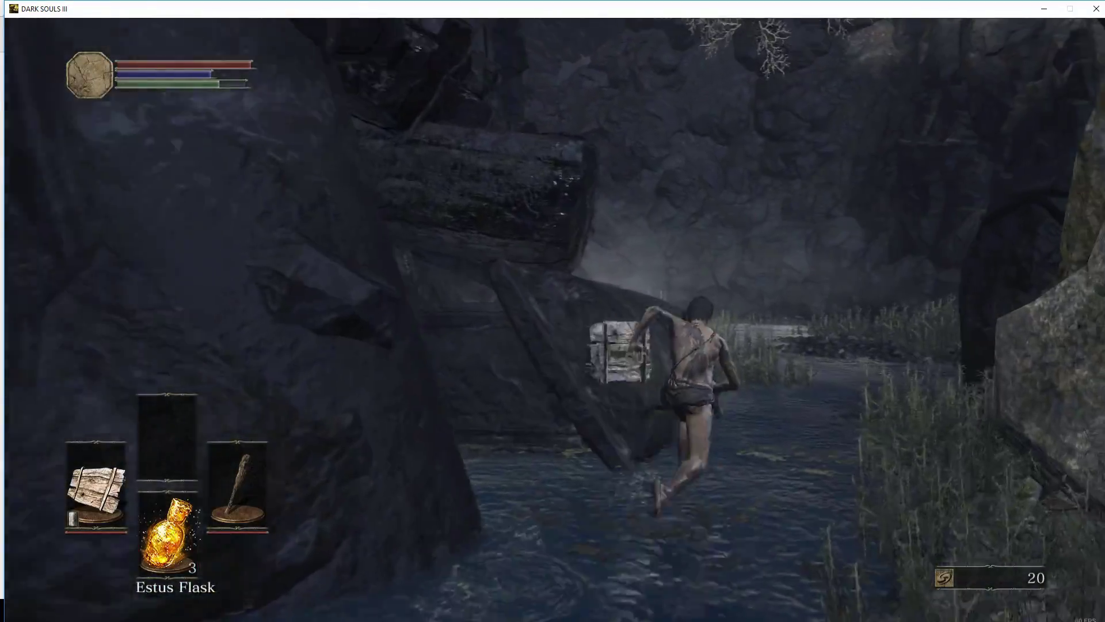
pyautogui.press('w')
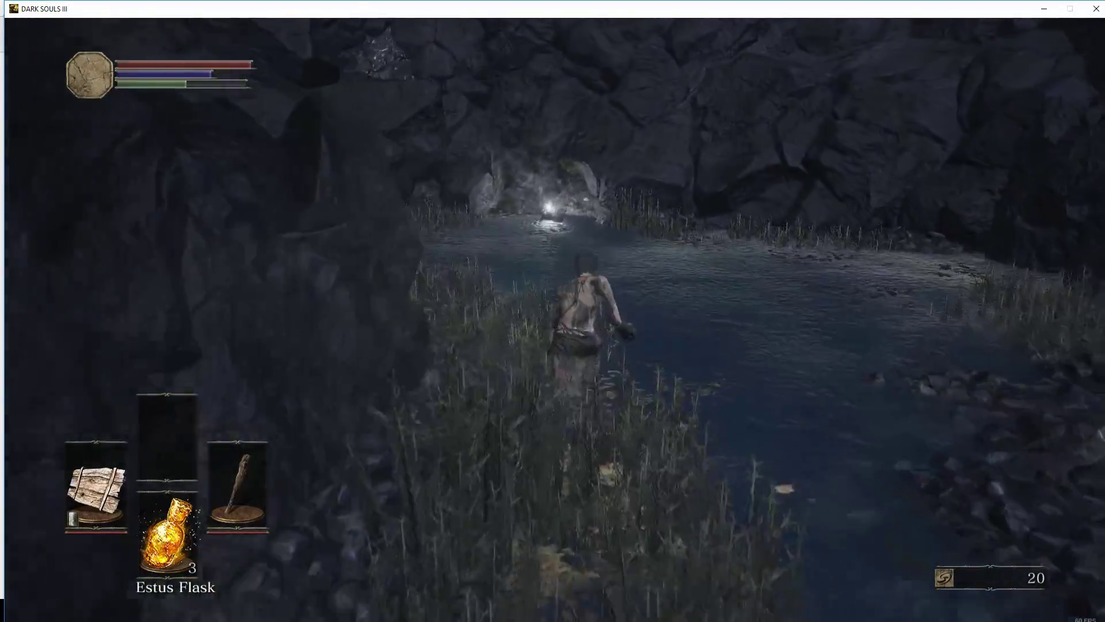
pyautogui.press('w')
# - Pick up the Soul of a Deserted Corpse, then bring up the game menu and Windows Start menu
pyautogui.press('e')
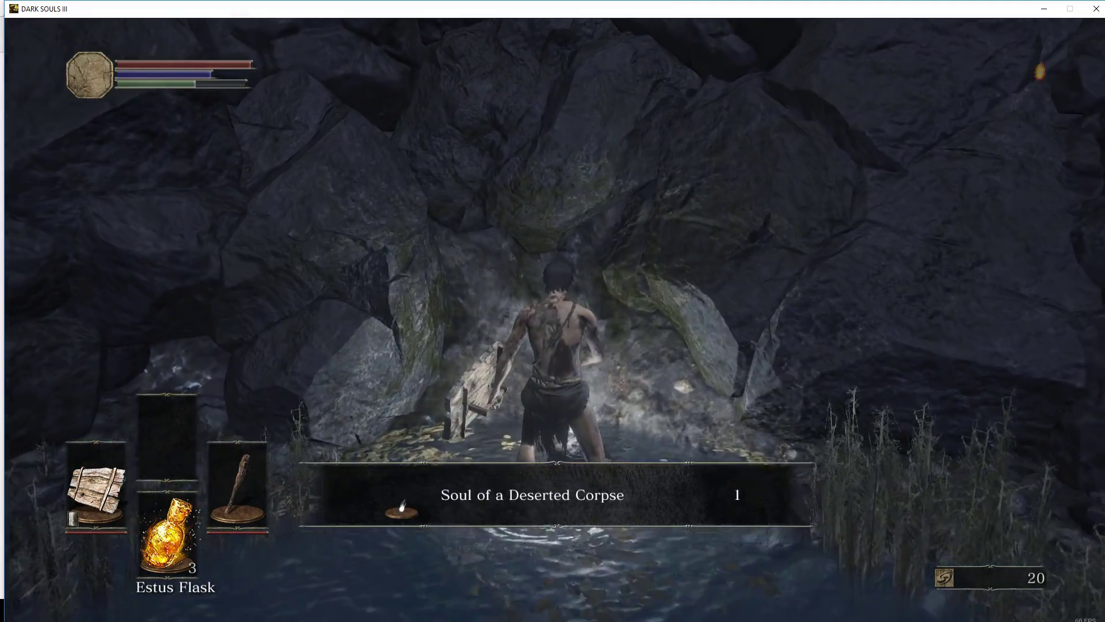
pyautogui.press('e')
pyautogui.press('s')
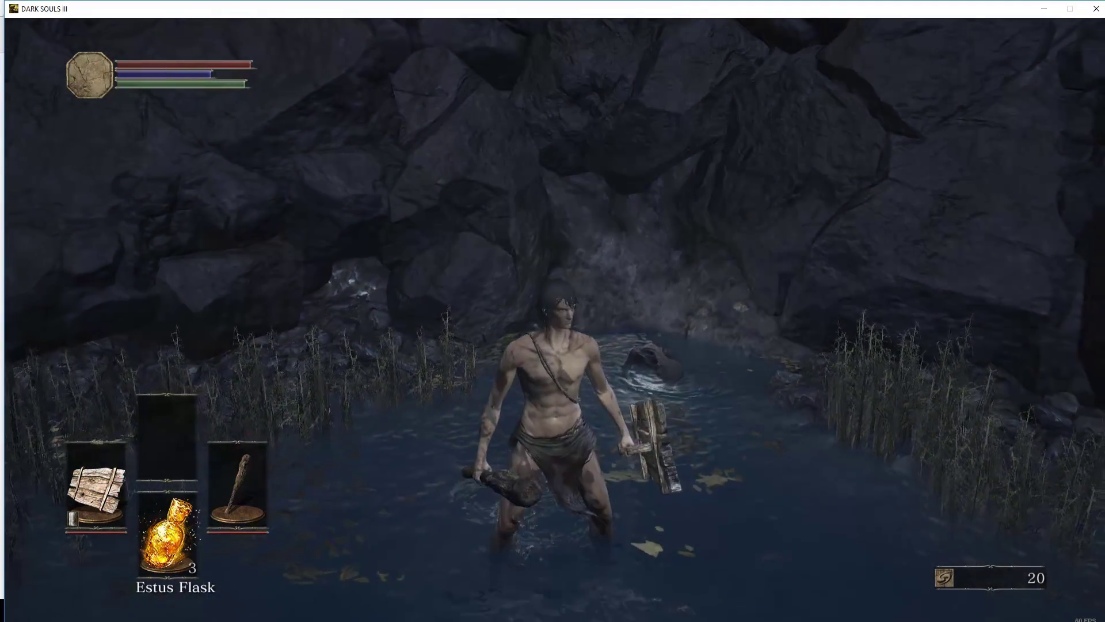
pyautogui.press('Escape')
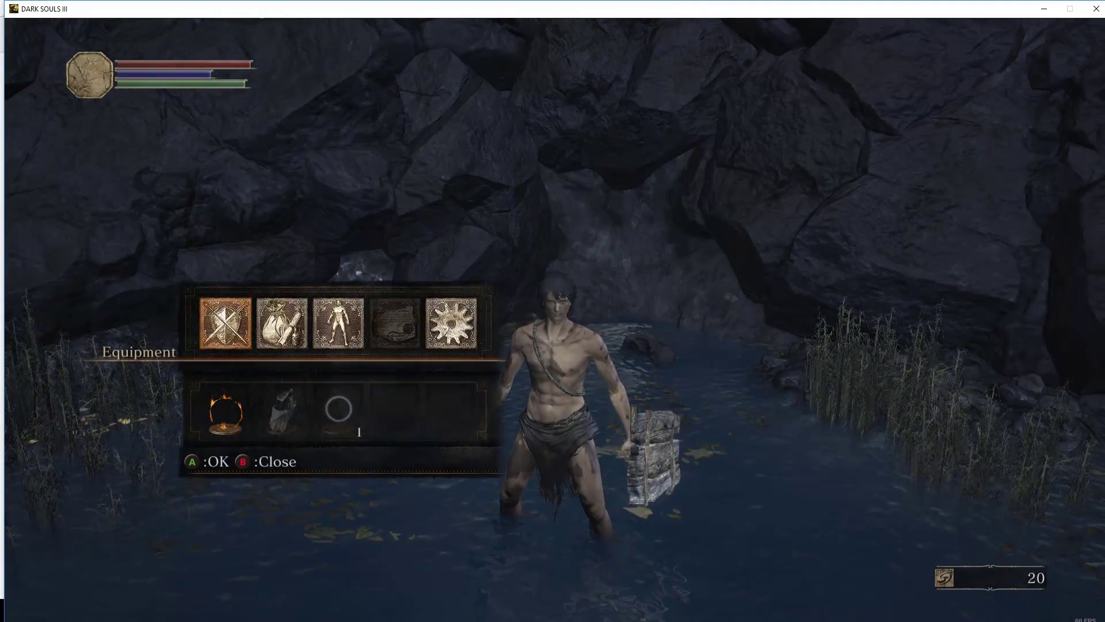
pyautogui.press('super')
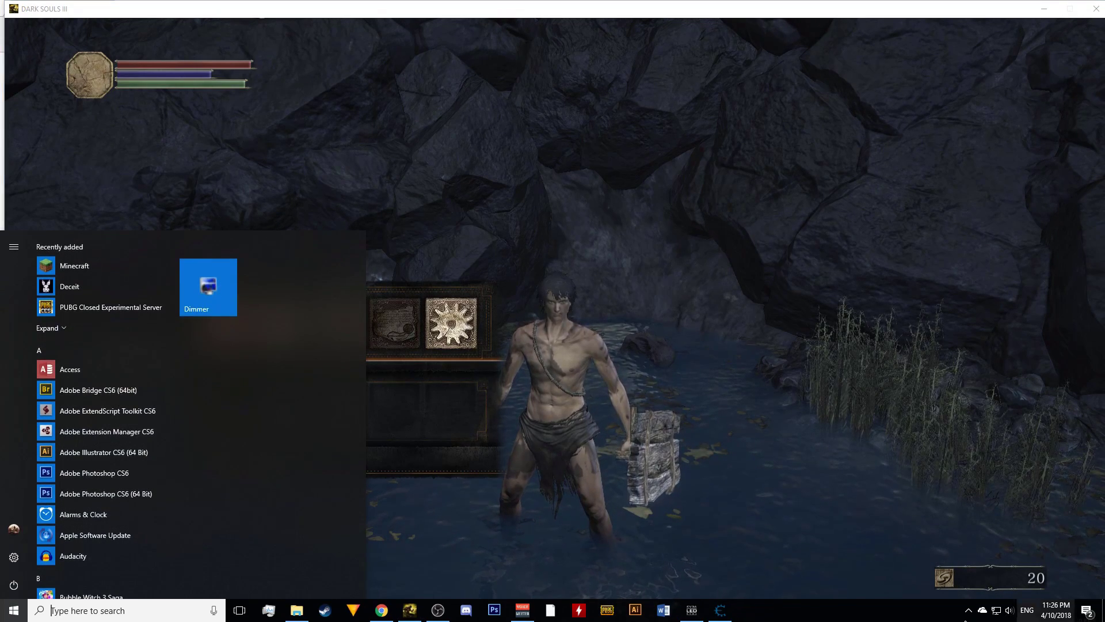
# - Move Cheat Engine aside and attach it to DarkSoulsIII.exe, keeping the current address list
pyautogui.click(720, 610)
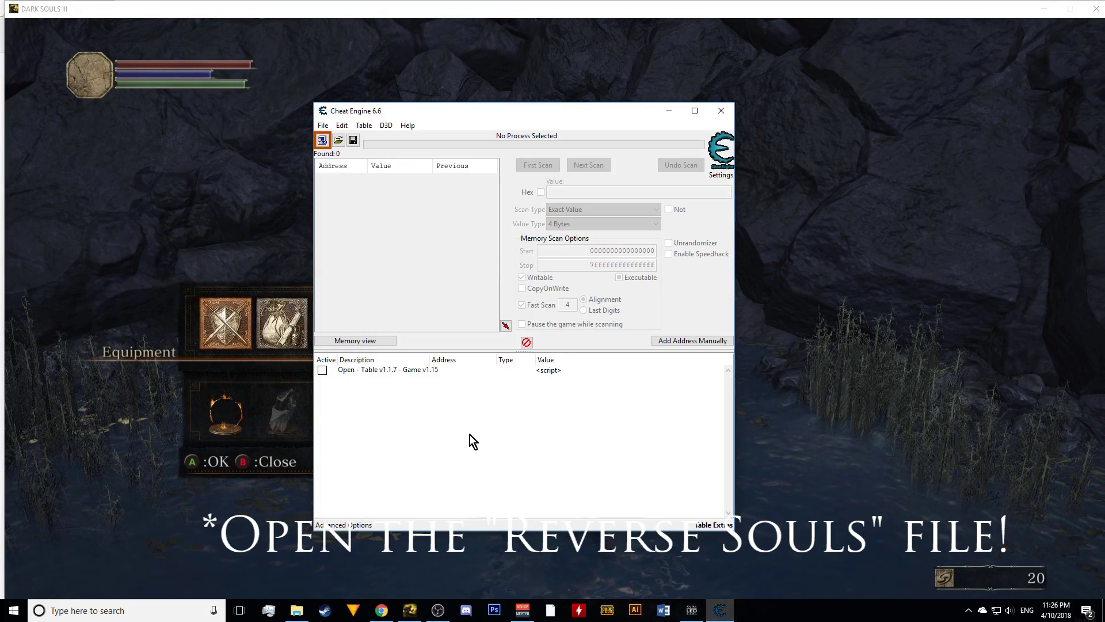
pyautogui.moveTo(483, 110); pyautogui.dragTo(799, 48)
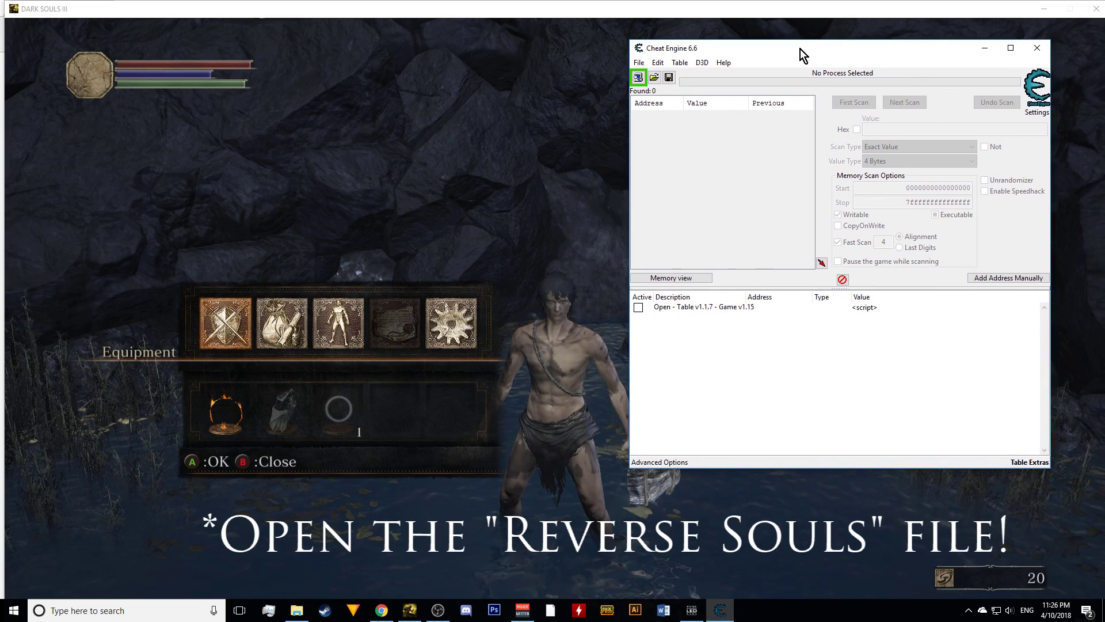
pyautogui.click(639, 78)
pyautogui.scroll(4, 881, 248)
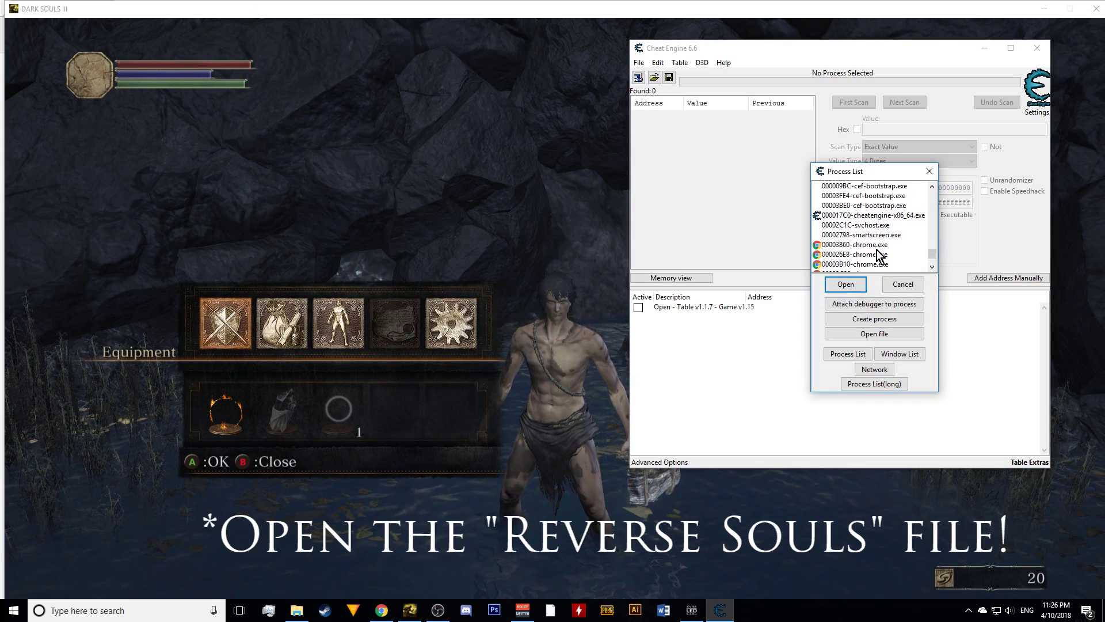
pyautogui.scroll(5, 878, 253)
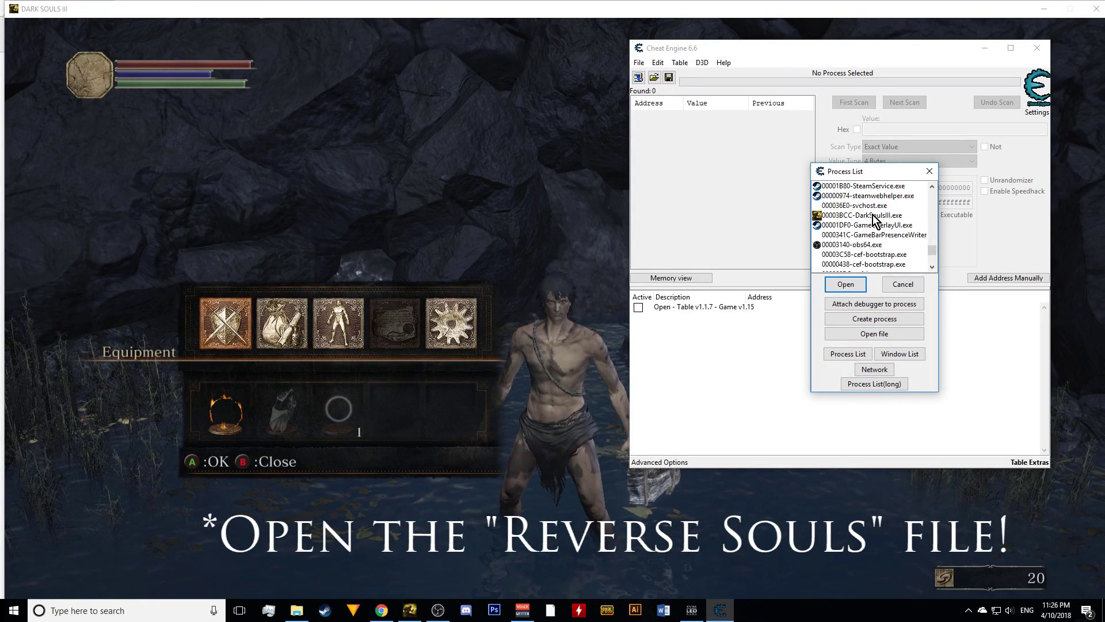
pyautogui.doubleClick(873, 216)
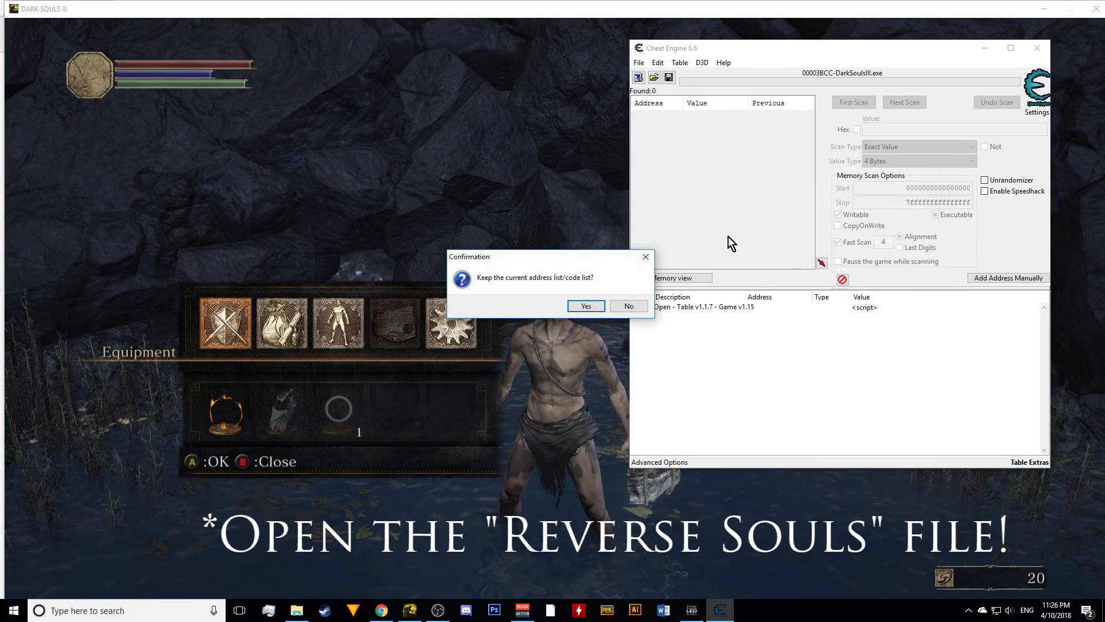
pyautogui.click(595, 309)
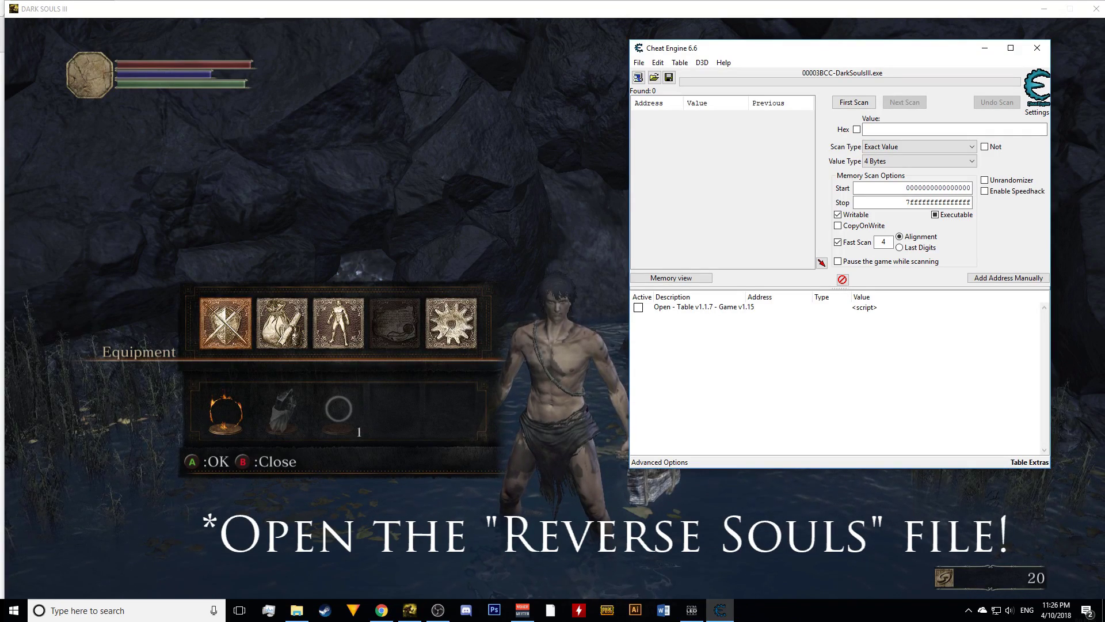
# - Return briefly to the game's menu, then switch back to Cheat Engine
pyautogui.click(384, 479)
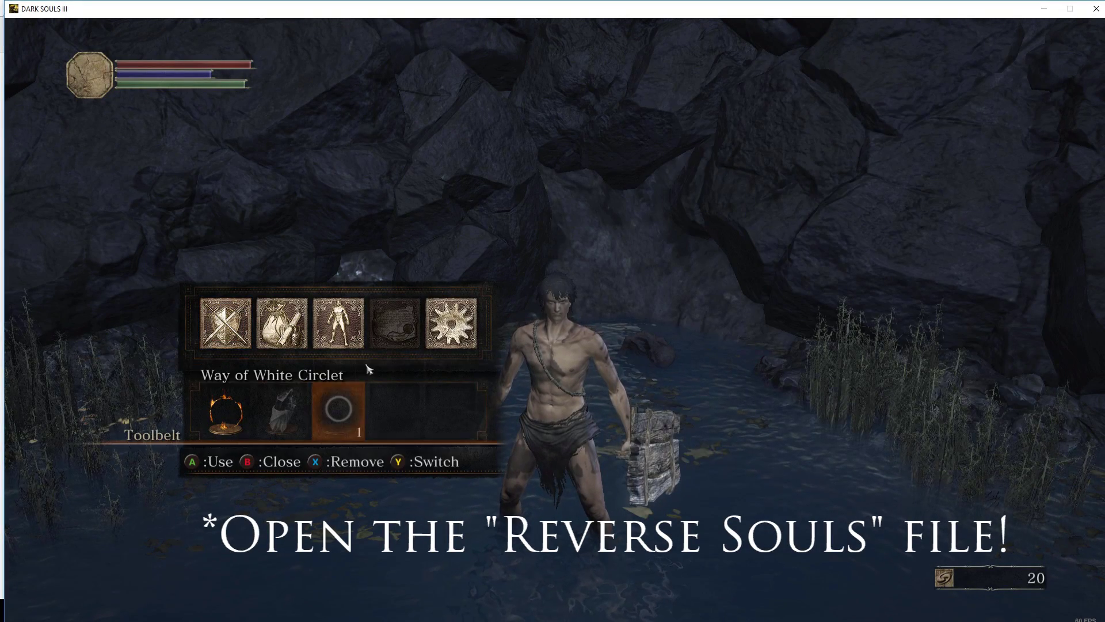
pyautogui.press('Escape')
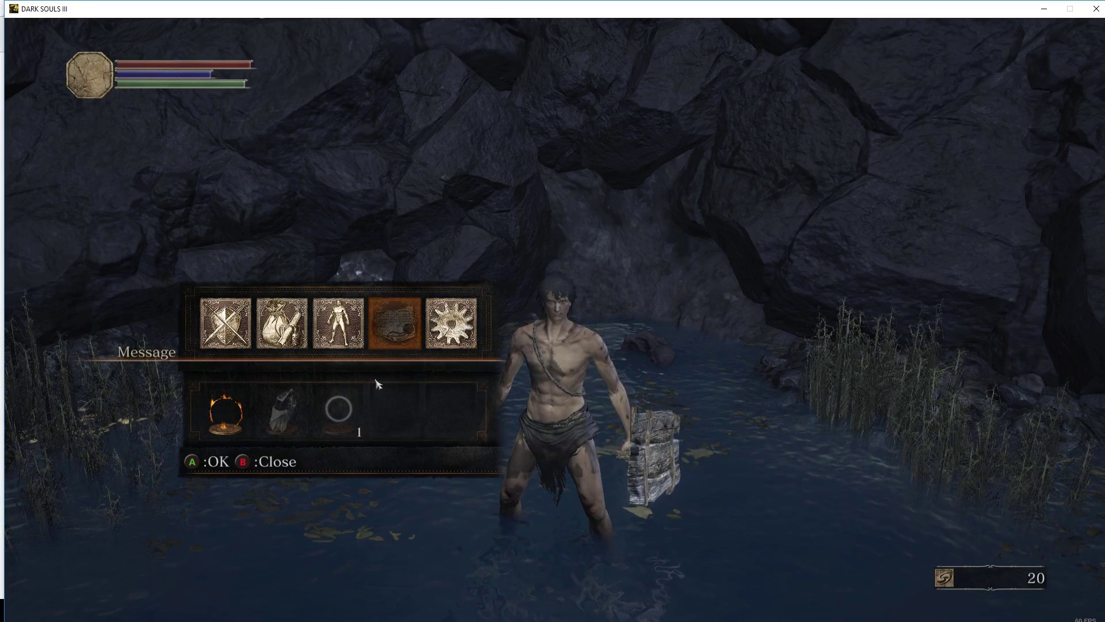
pyautogui.hotkey('alt', 'Tab')
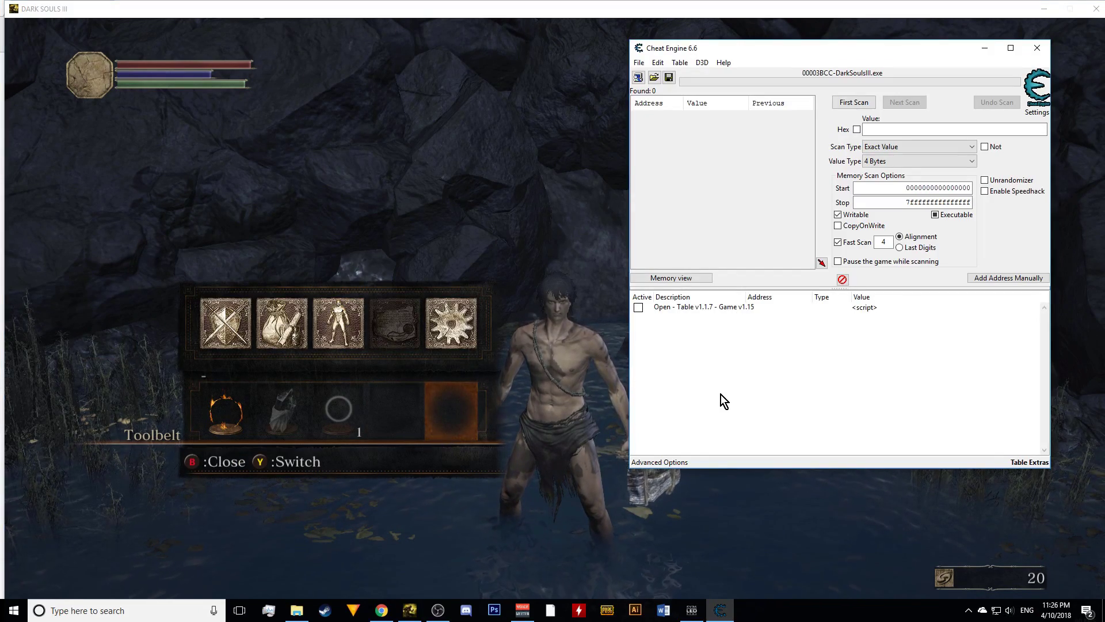
# - Expand the table, enable the Helpers and Item Swap scripts, and return to the game
pyautogui.click(639, 308)
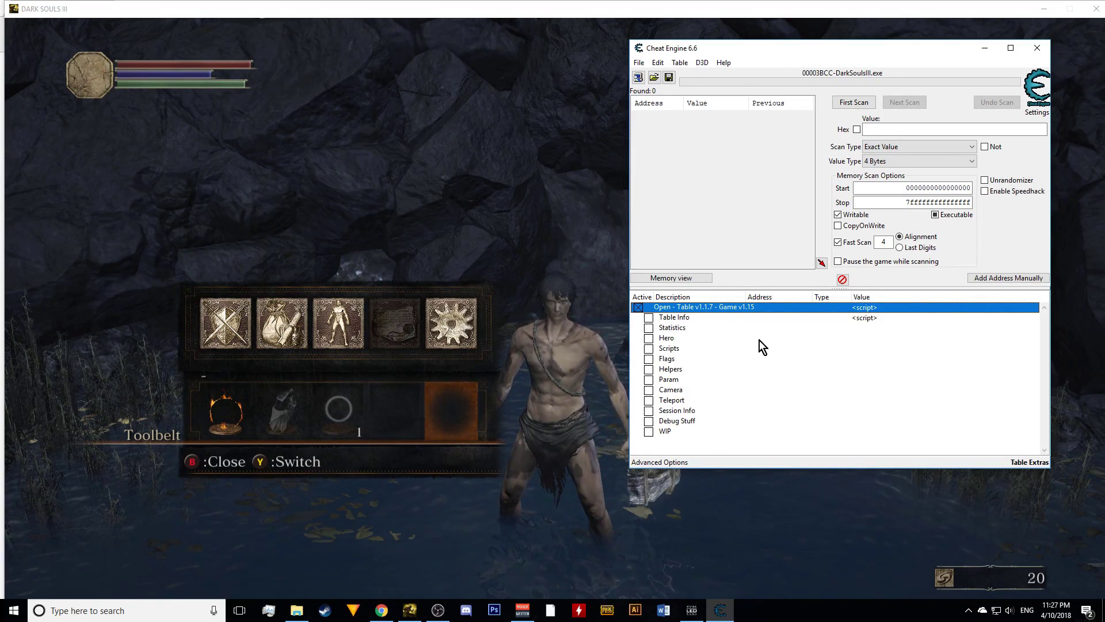
pyautogui.click(650, 371)
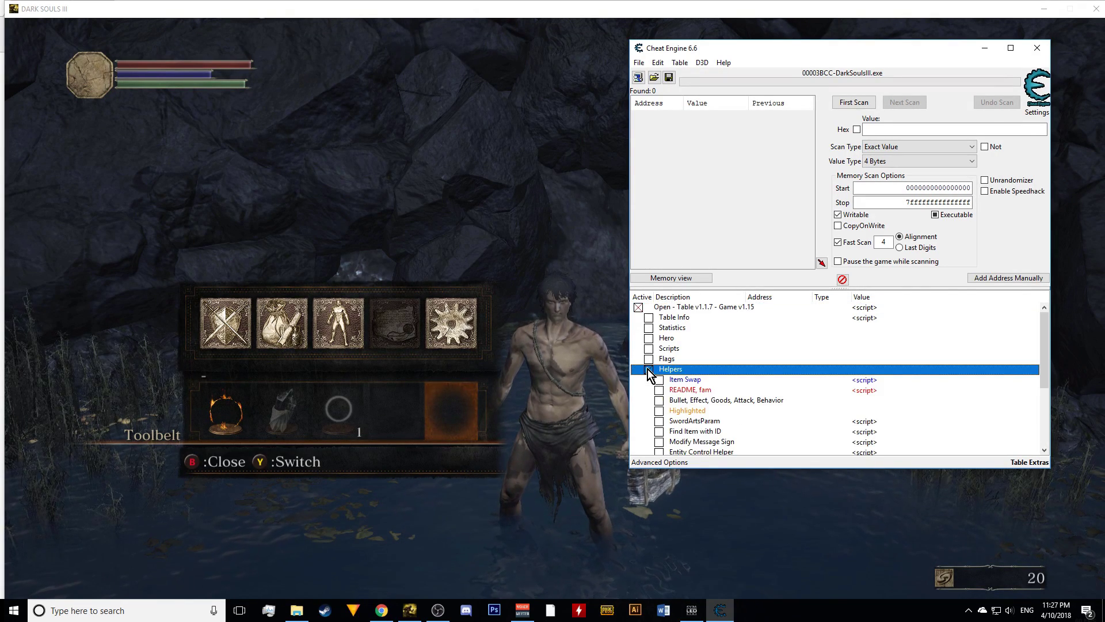
pyautogui.click(649, 369)
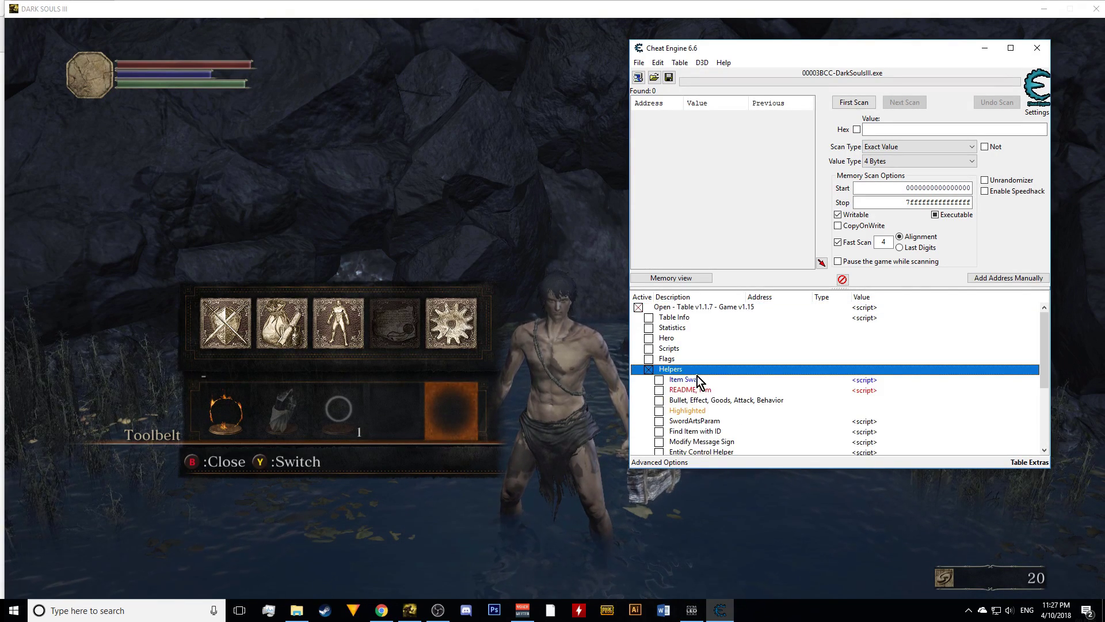
pyautogui.click(659, 380)
pyautogui.scroll(-2, 788, 377)
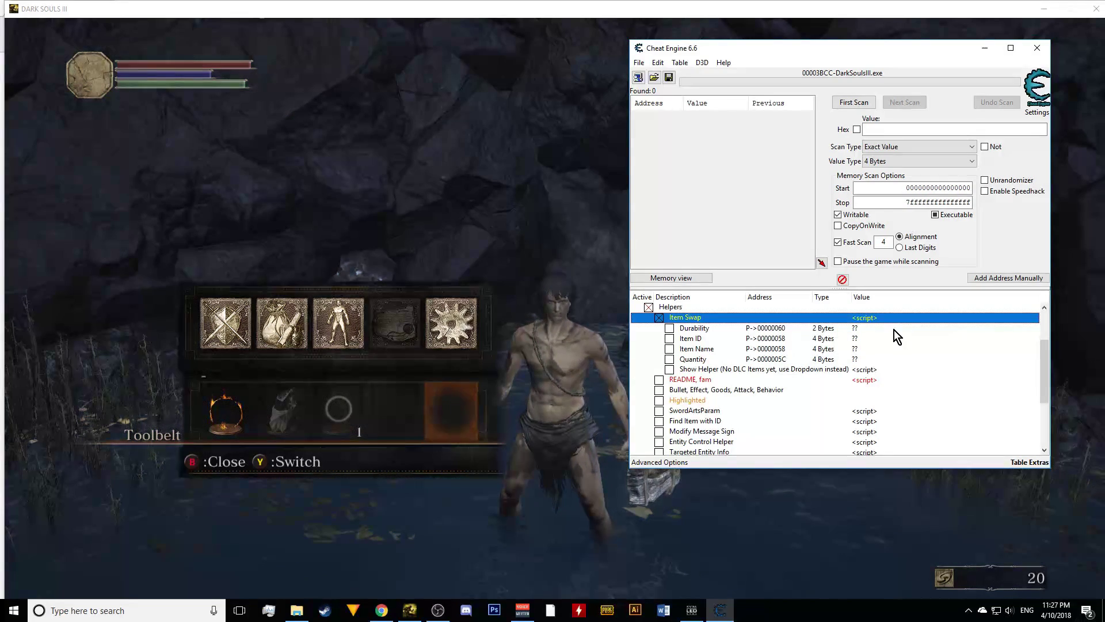
pyautogui.click(575, 337)
# - Leave the Soul of a Deserted Corpse from the Tools inventory and switch back to Cheat Engine
pyautogui.press('Left')
pyautogui.press('Left')
pyautogui.press('Left')
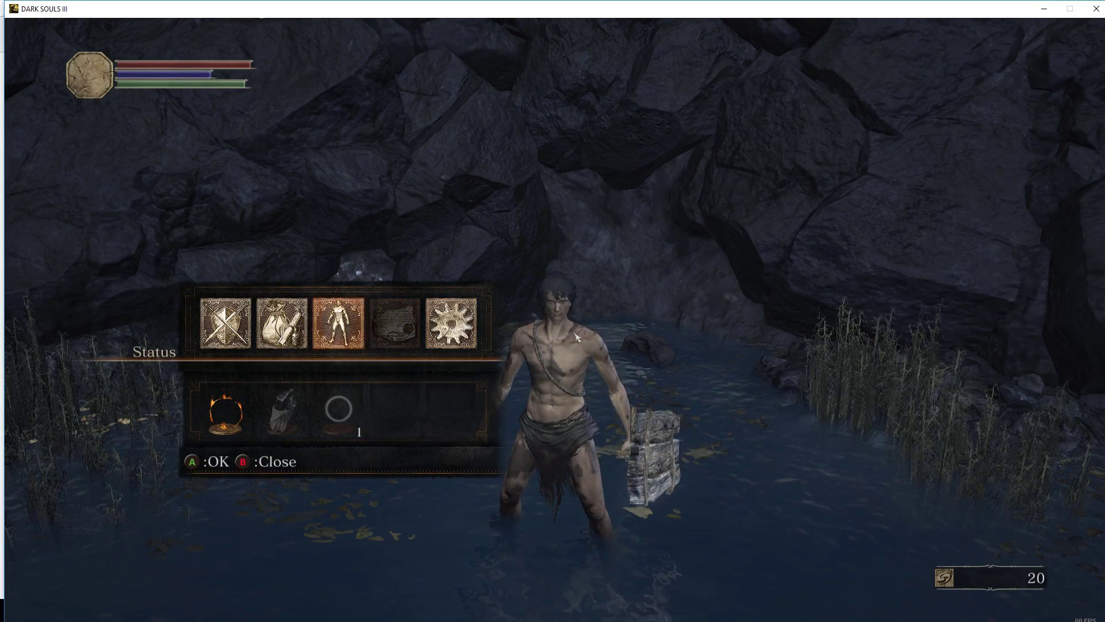
pyautogui.press('Return')
pyautogui.press('Right')
pyautogui.press('Right')
pyautogui.press('Return')
pyautogui.press('Down')
pyautogui.press('Down')
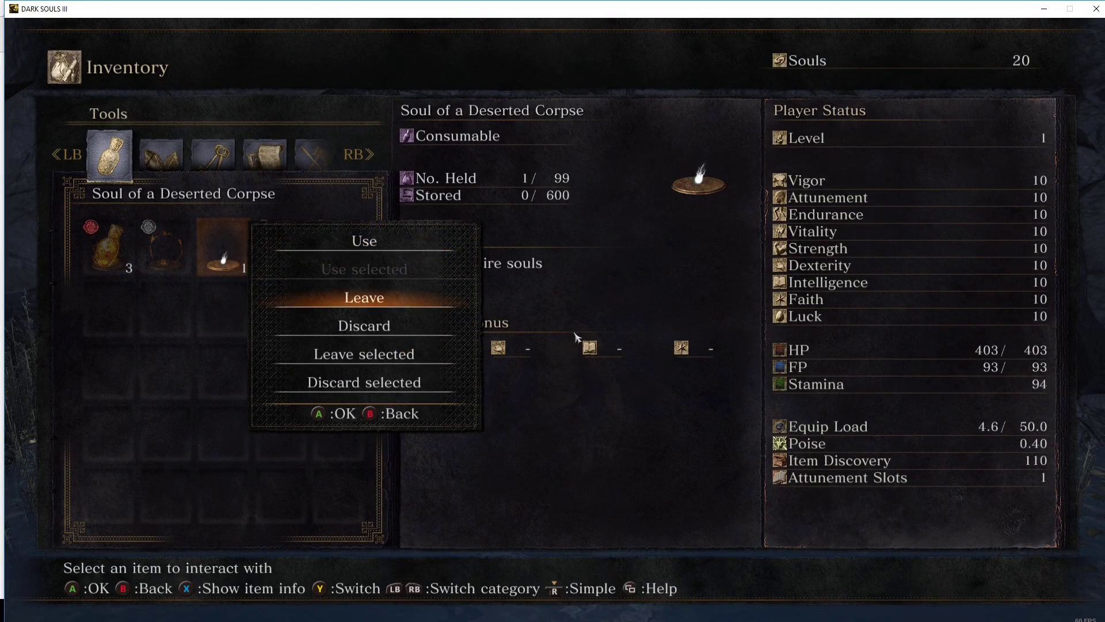
pyautogui.press('Return')
pyautogui.press('Left')
pyautogui.press('Return')
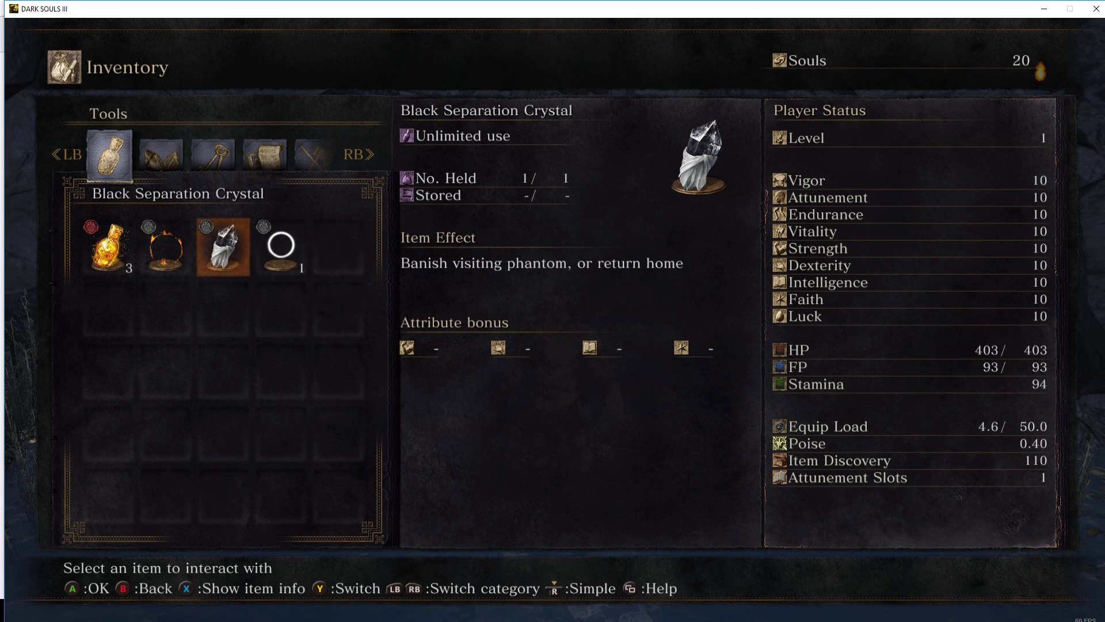
pyautogui.hotkey('alt', 'Tab')
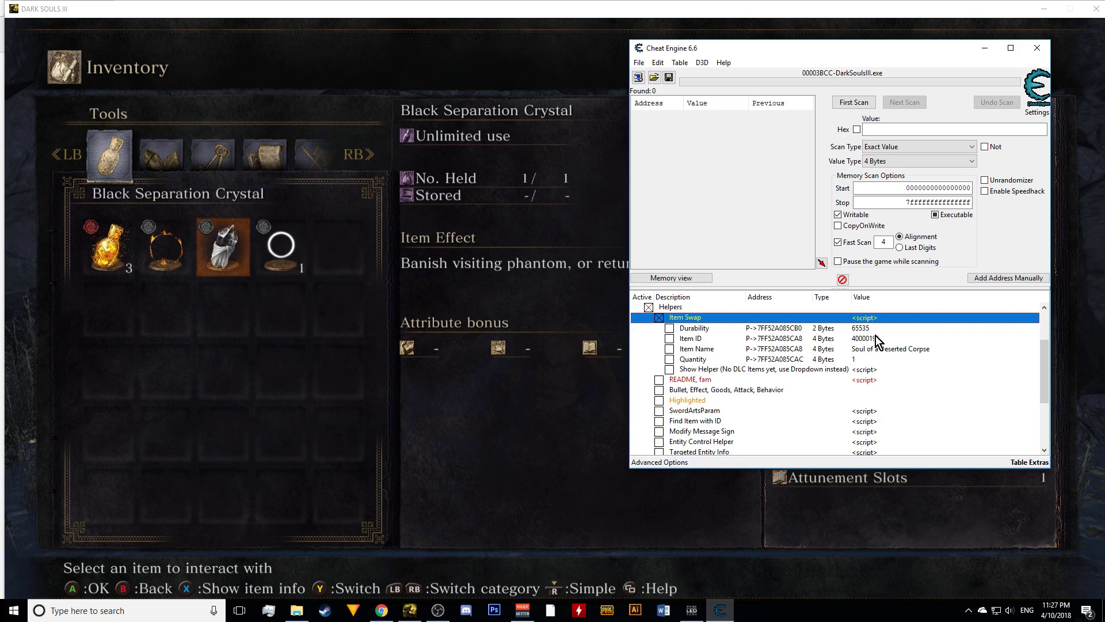
# - Filter the item ID generator to Soul of a Great Champion and copy its hex ID 400001A4
pyautogui.click(669, 369)
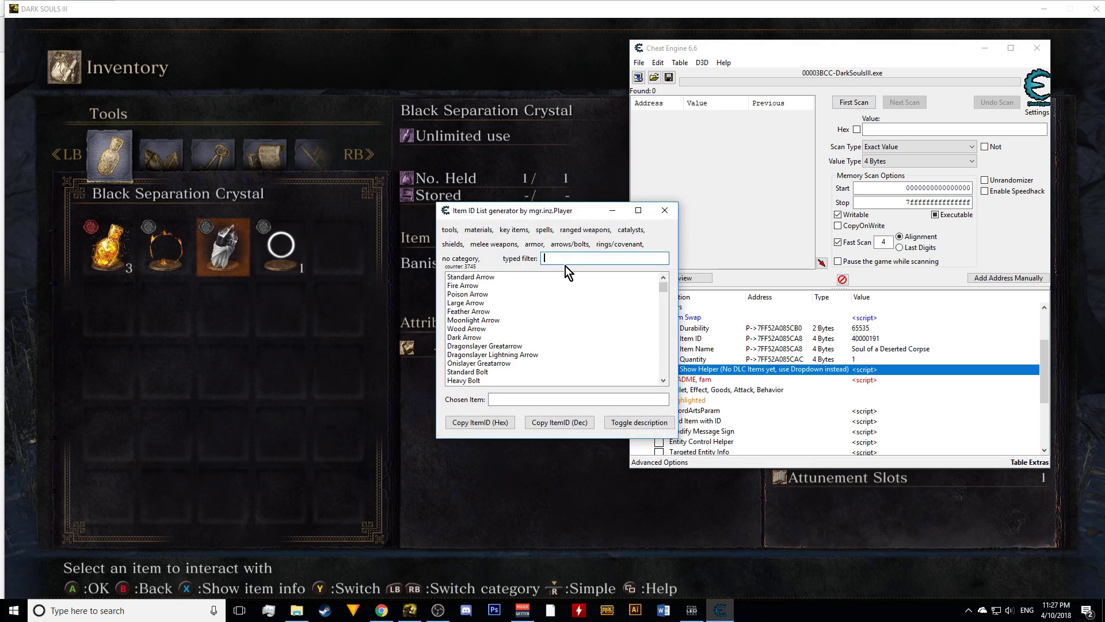
pyautogui.write('ds')
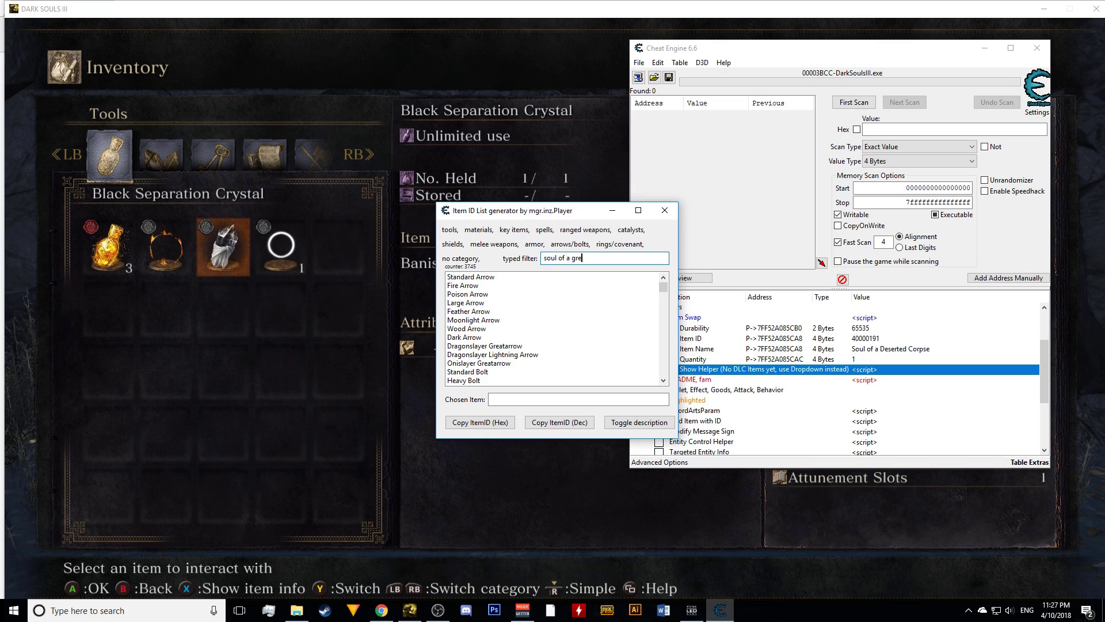
pyautogui.write('at')
pyautogui.click(489, 277)
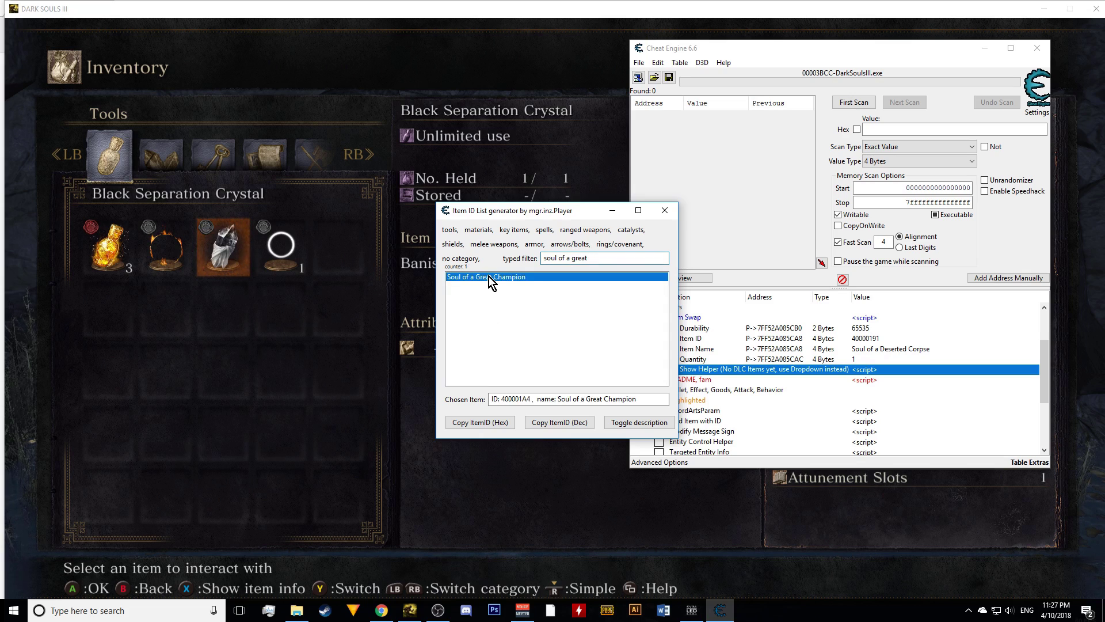
pyautogui.click(466, 424)
pyautogui.moveTo(501, 399); pyautogui.dragTo(512, 398)
pyautogui.click(486, 424)
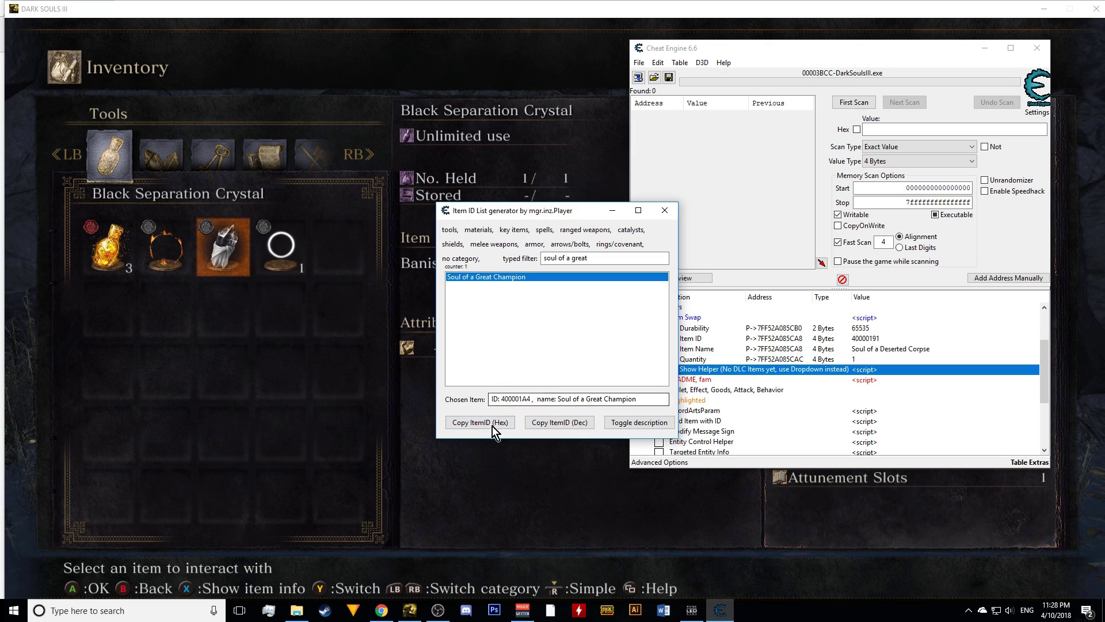
pyautogui.click(455, 423)
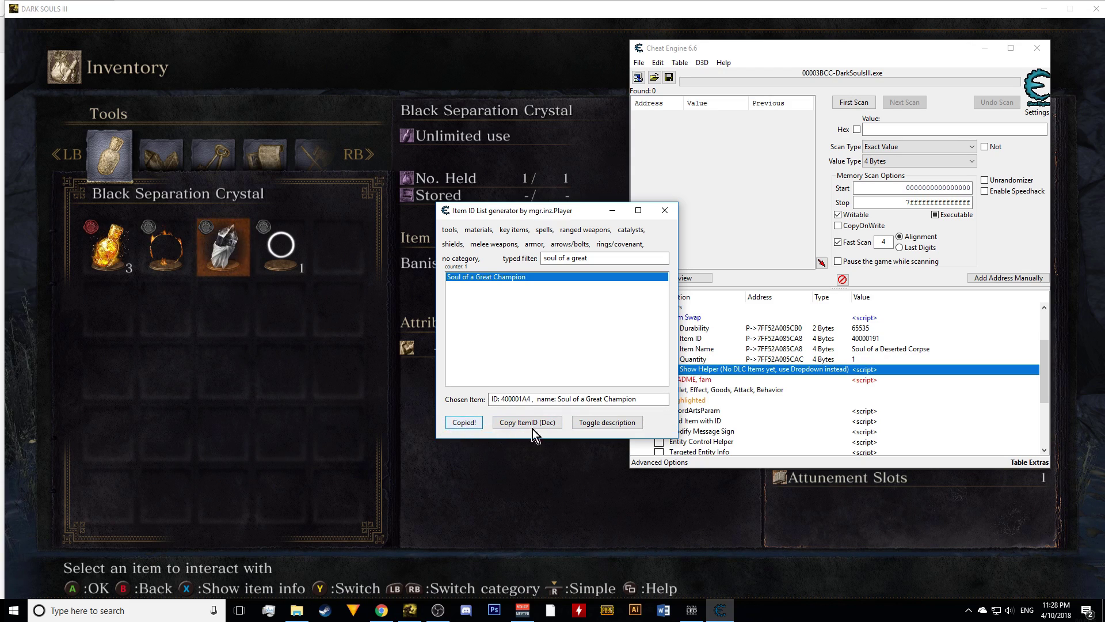
# - Set Item Swap's Item ID to 400001A4 and Quantity to 400, then return to the game
pyautogui.doubleClick(879, 338)
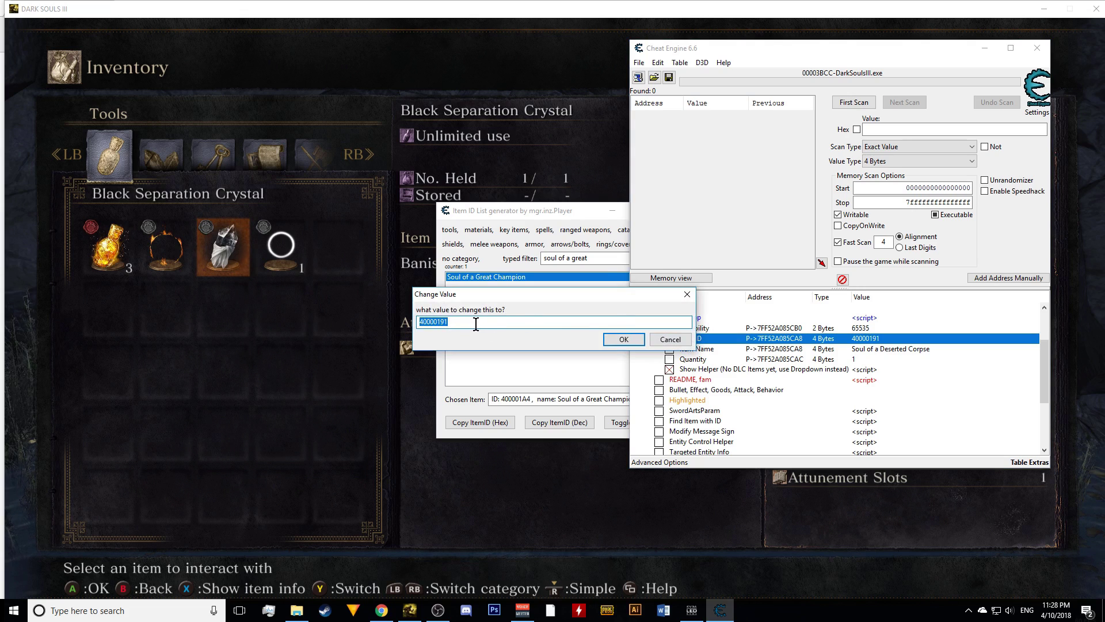
pyautogui.hotkey('ctrl', 'v')
pyautogui.click(621, 341)
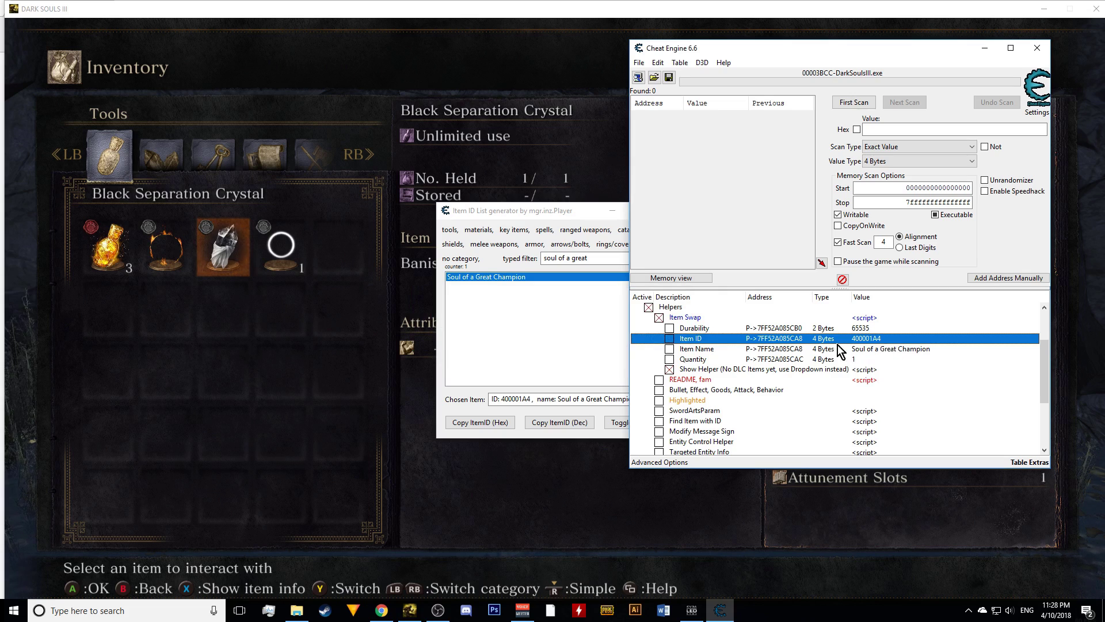
pyautogui.doubleClick(867, 360)
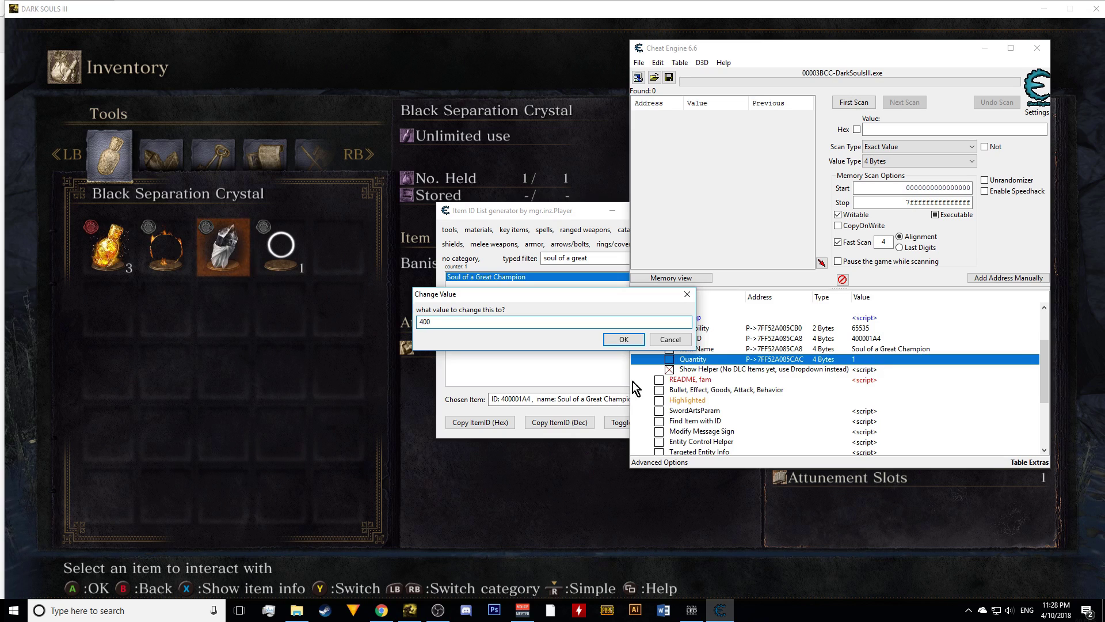
pyautogui.click(632, 337)
pyautogui.click(784, 536)
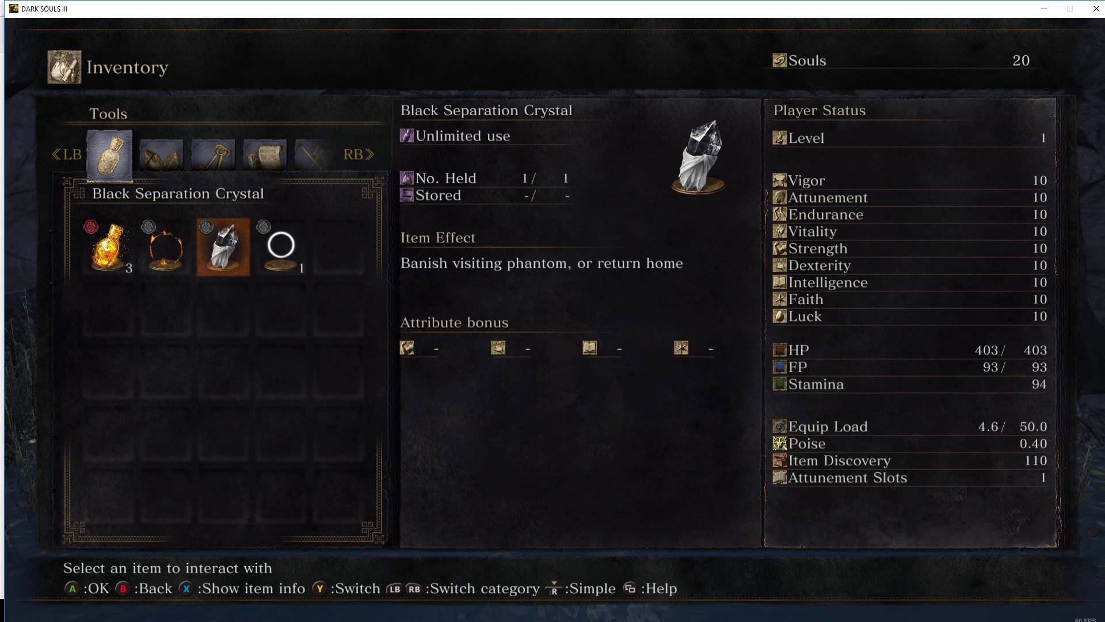
# - Pick up the swapped Souls of a Great Champion from the stream
pyautogui.press('Escape')
pyautogui.press('w')
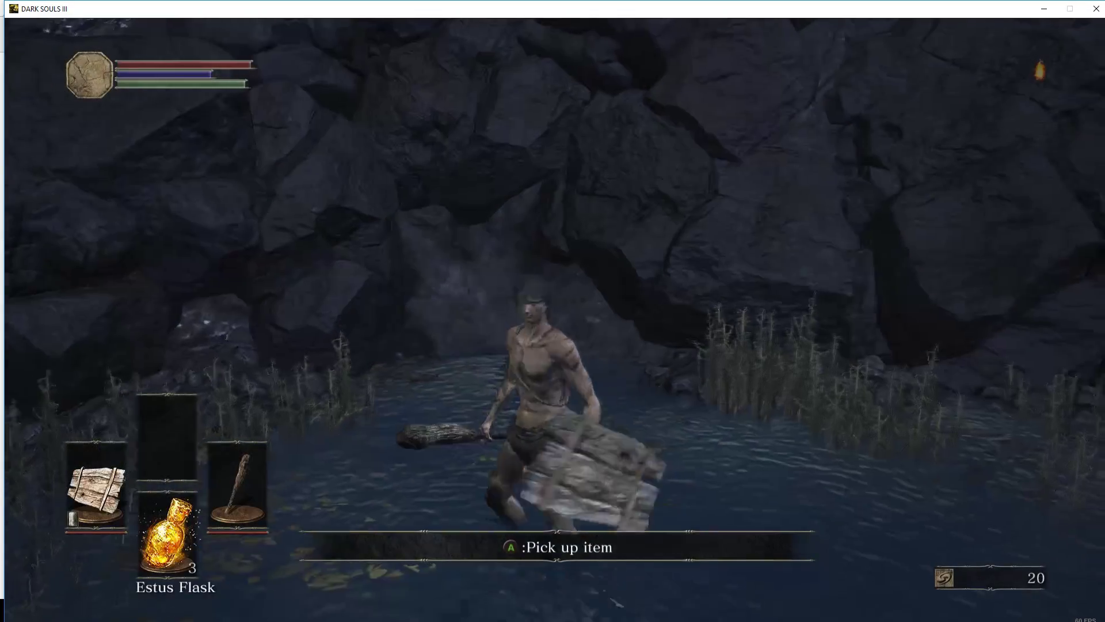
pyautogui.press('e')
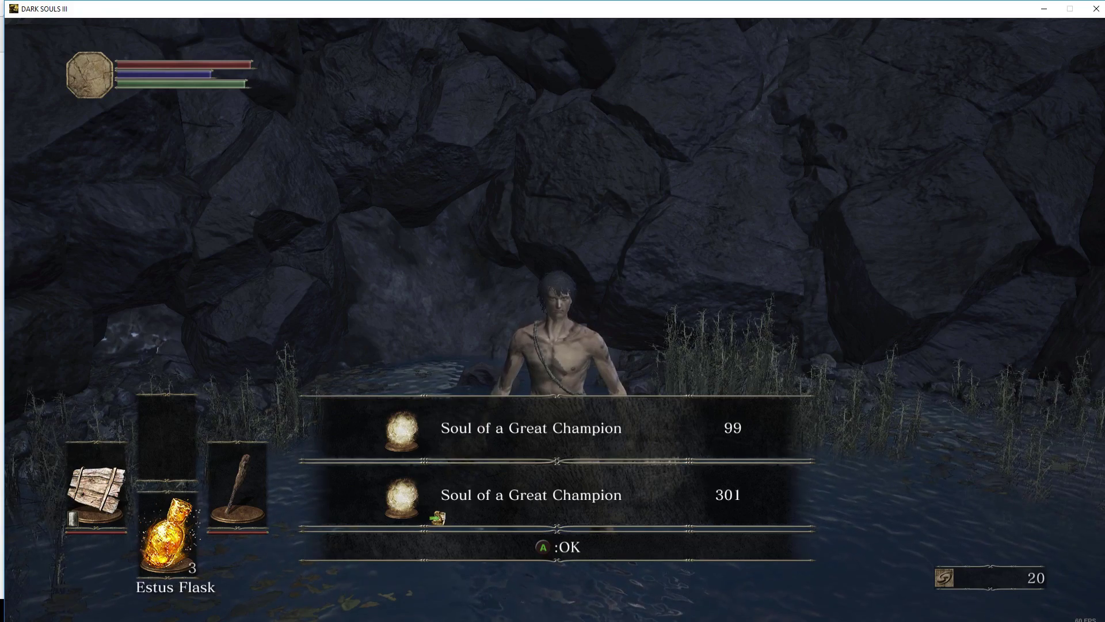
pyautogui.press('e')
pyautogui.press('a')
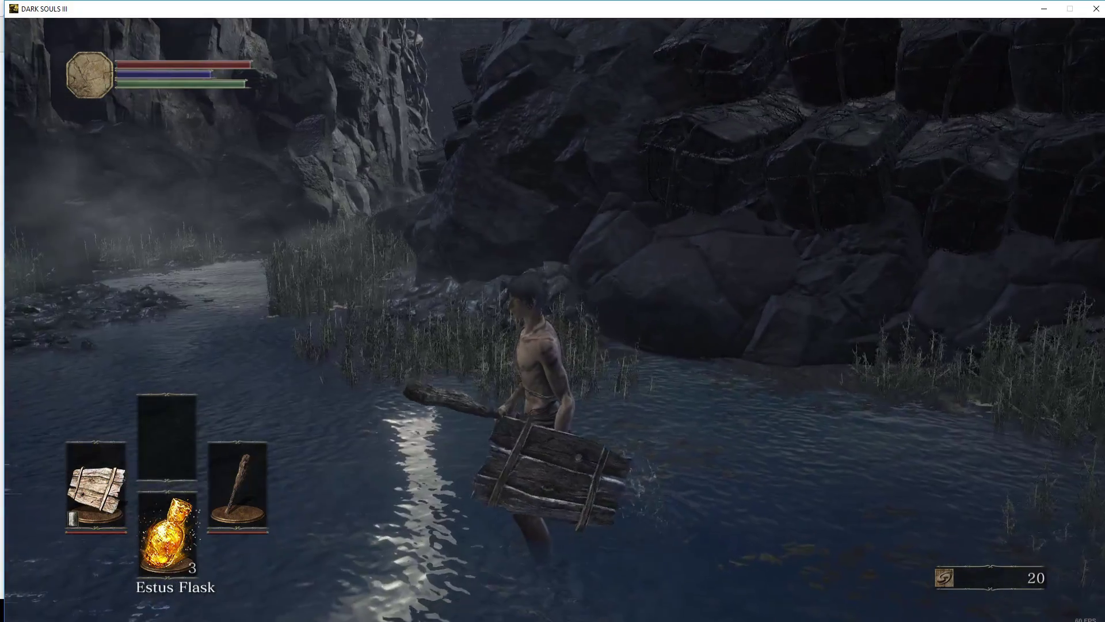
pyautogui.press('w')
# - Use one Soul of a Great Champion from the inventory to gain souls
pyautogui.press('Escape')
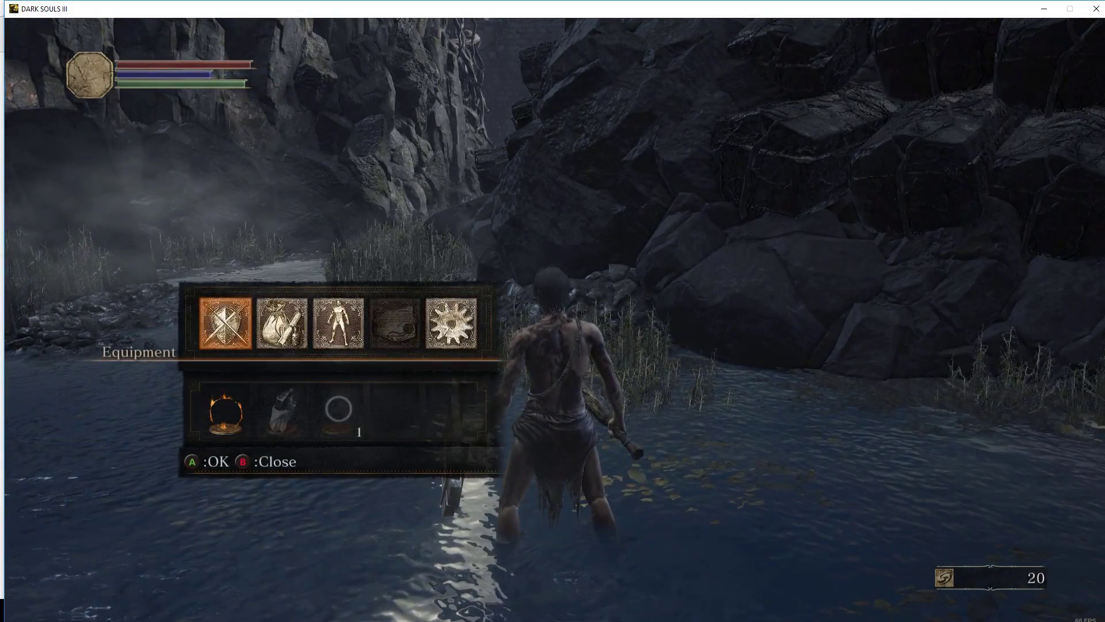
pyautogui.press('Right')
pyautogui.press('e')
pyautogui.press('Right')
pyautogui.press('Right')
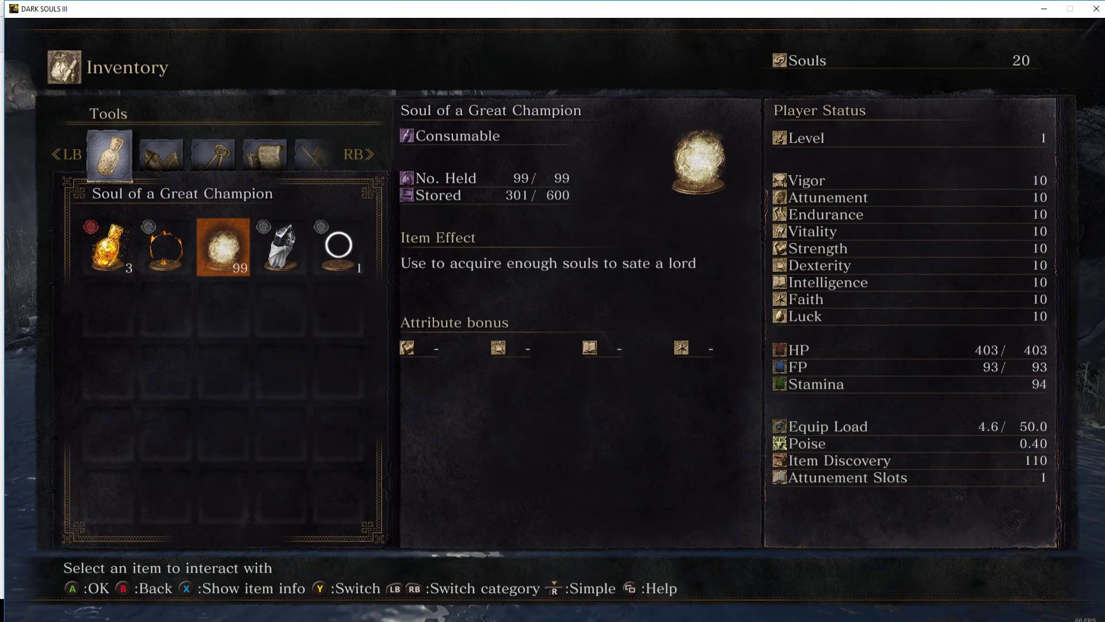
pyautogui.press('e')
pyautogui.press('Down')
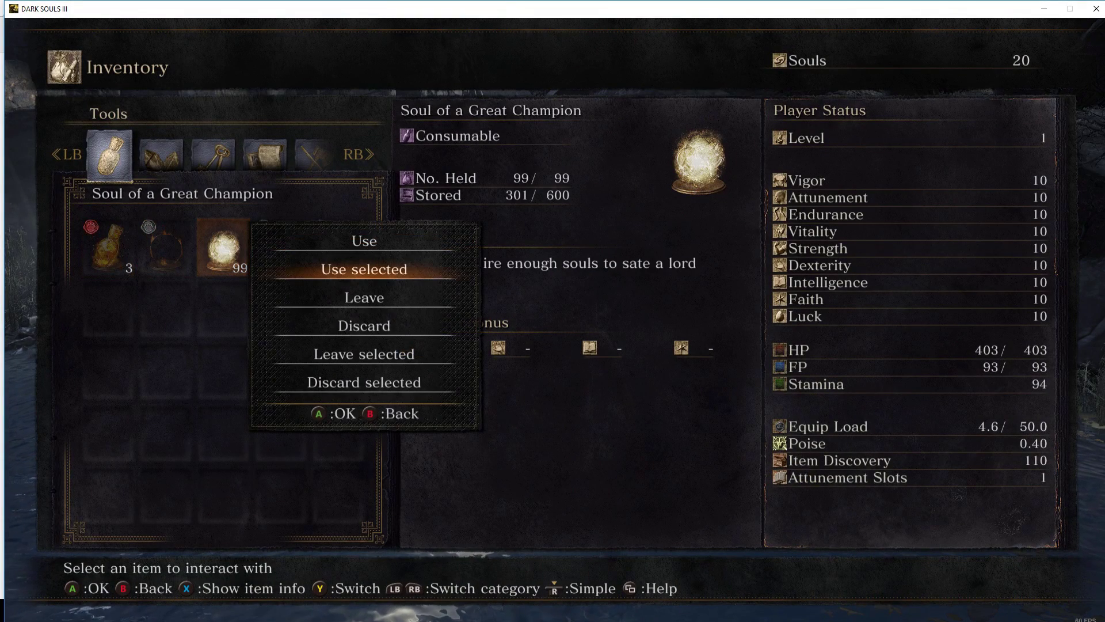
pyautogui.press('e')
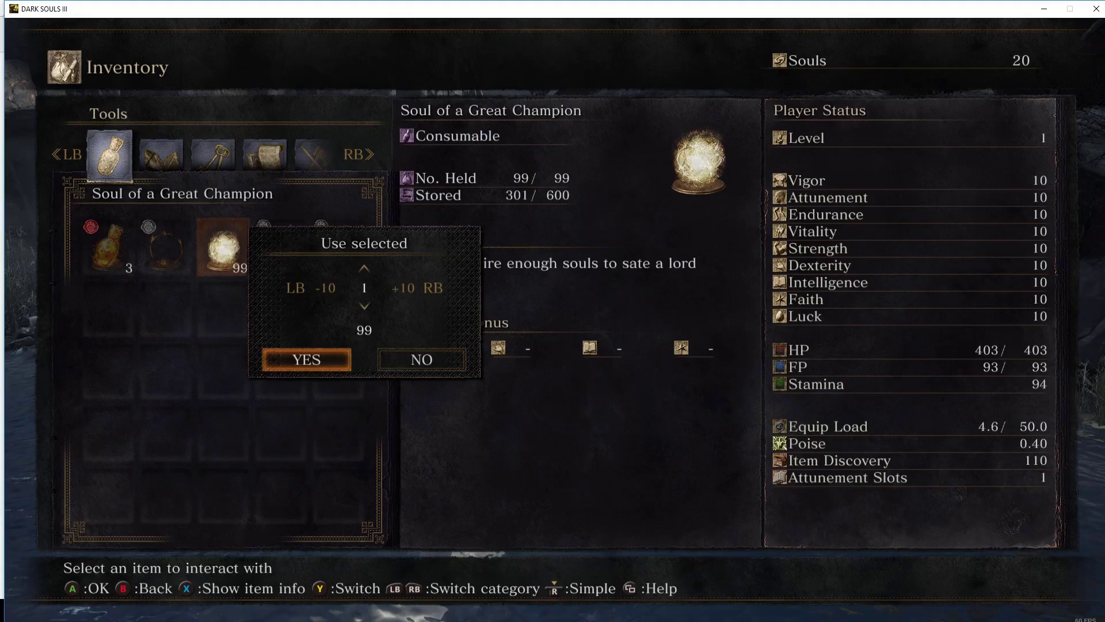
pyautogui.press('e')
# - Reopen the inventory and select the Soul of a Great Champion again
pyautogui.press('Escape')
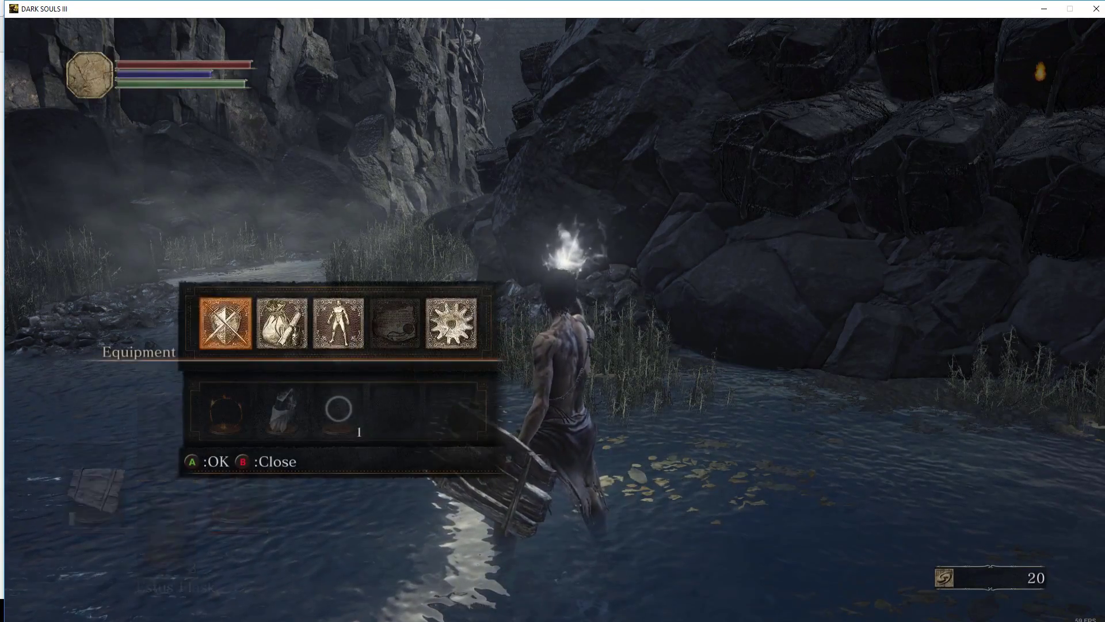
pyautogui.press('Right')
pyautogui.press('e')
pyautogui.press('Right')
pyautogui.press('Right')
# - Leave one Soul of a Great Champion and switch back to Cheat Engine
pyautogui.press('e')
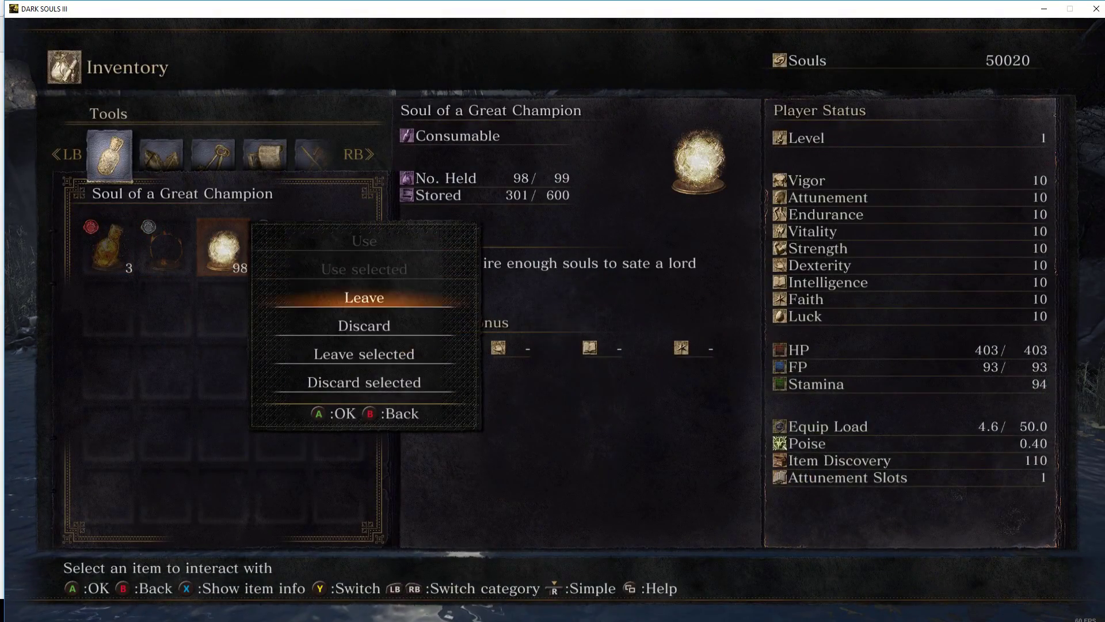
pyautogui.press('e')
pyautogui.press('e')
pyautogui.hotkey('alt', 'Tab')
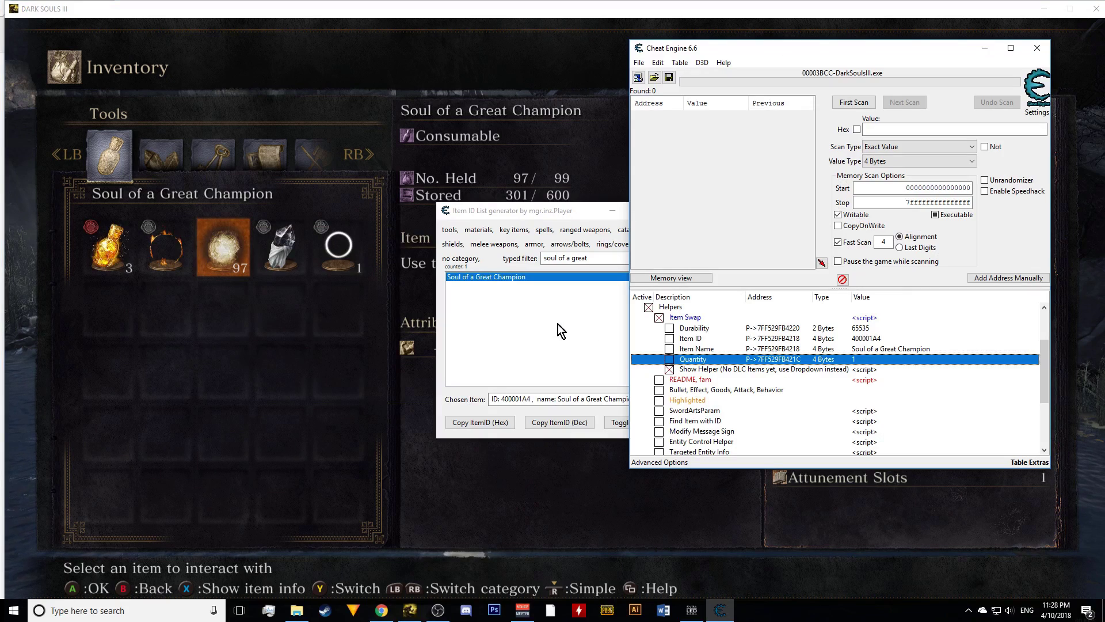
# - Filter the generator for Ember and copy the second Ember's hex ID 400001F5
pyautogui.click(537, 257)
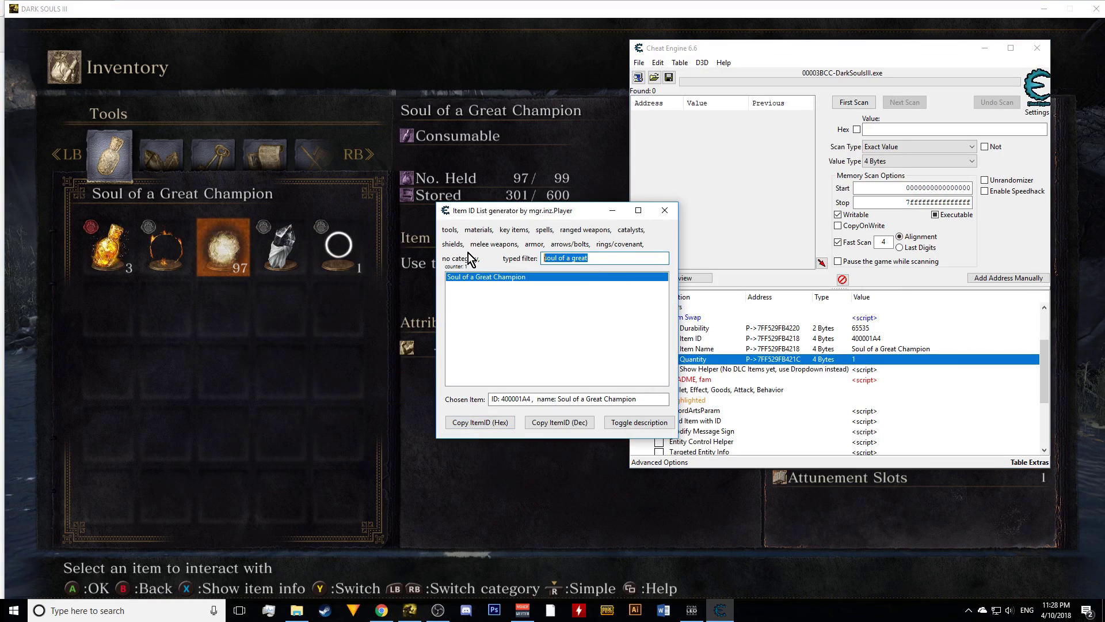
pyautogui.write('ember')
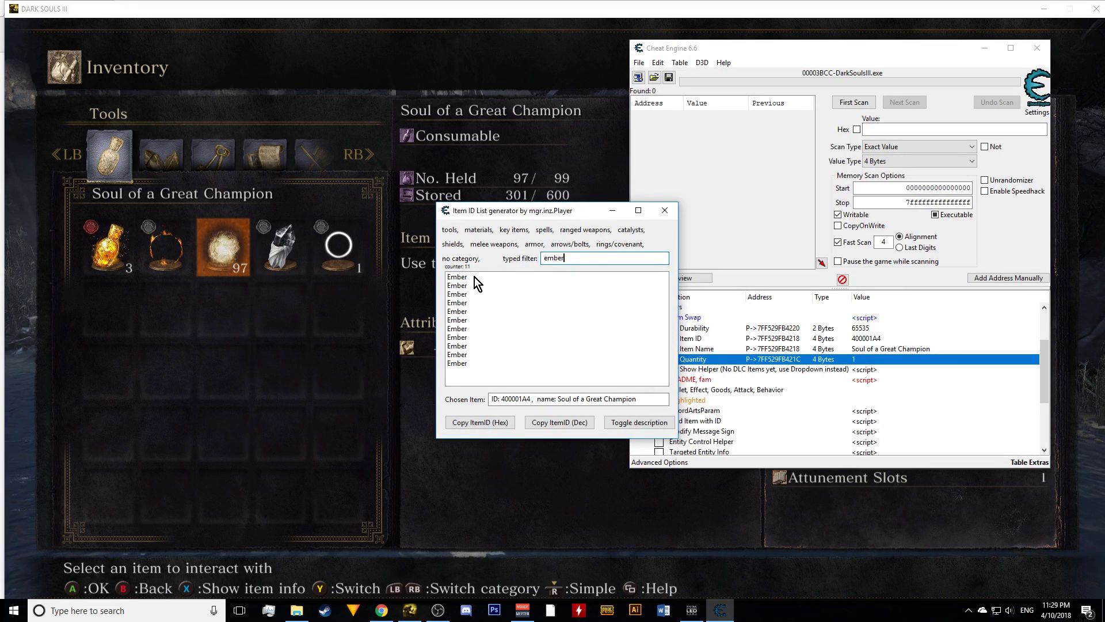
pyautogui.click(474, 277)
pyautogui.click(460, 286)
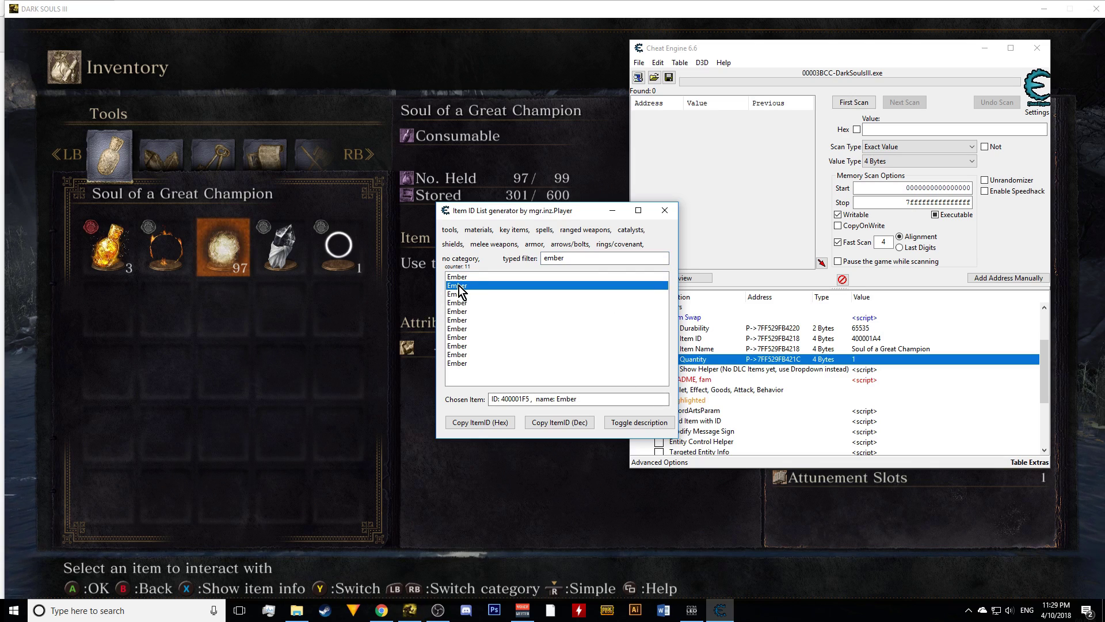
pyautogui.click(462, 278)
pyautogui.click(467, 294)
pyautogui.click(465, 303)
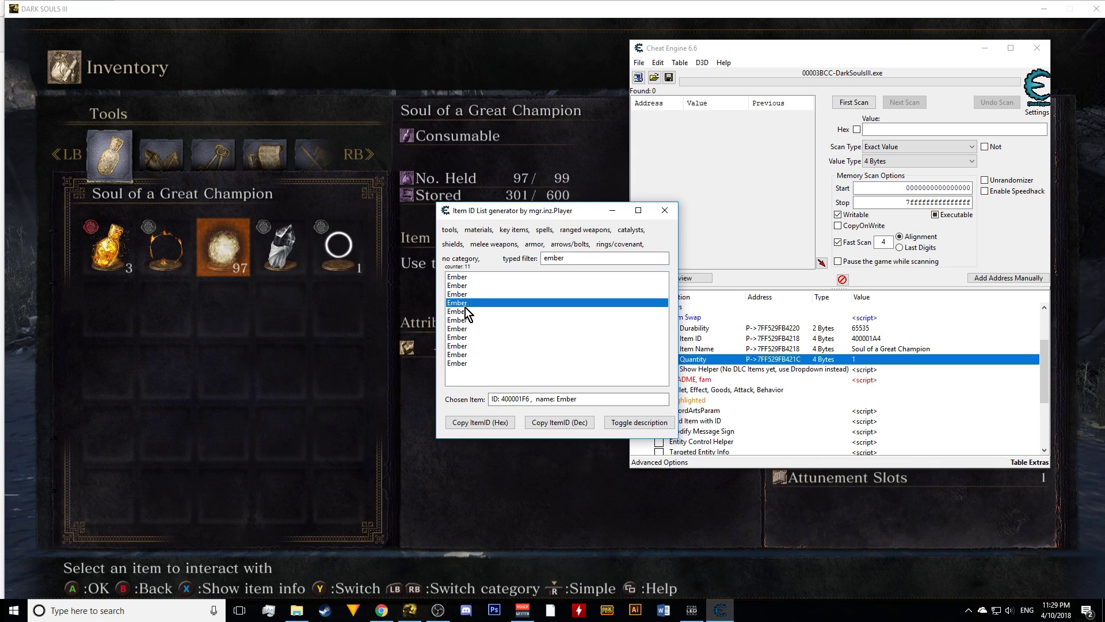
pyautogui.click(466, 329)
pyautogui.click(467, 355)
pyautogui.click(462, 364)
pyautogui.moveTo(462, 365); pyautogui.dragTo(487, 297)
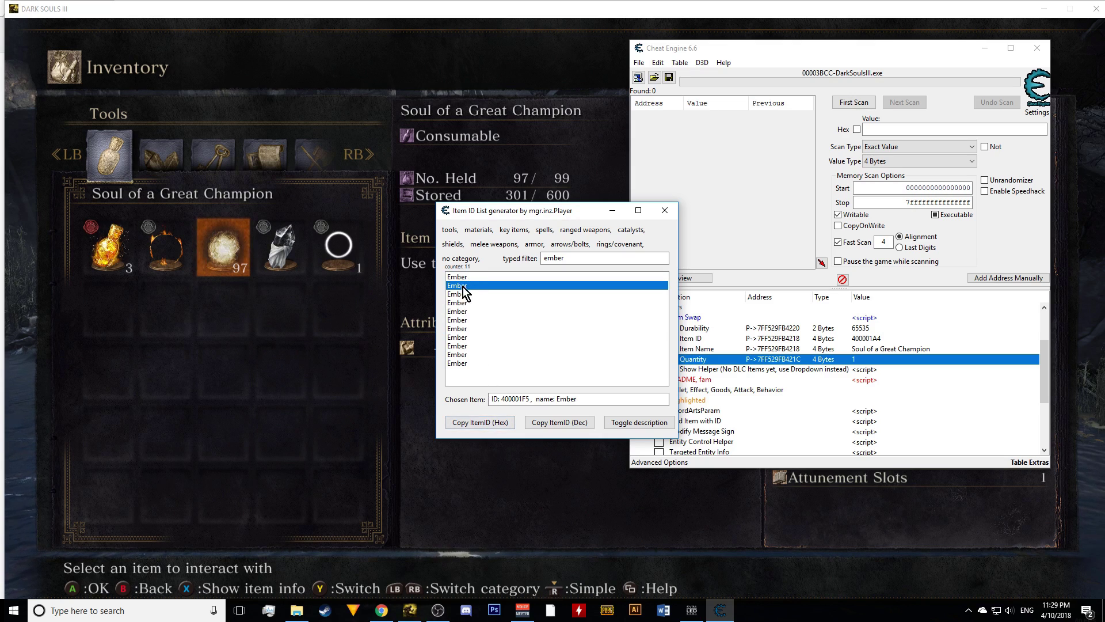
pyautogui.click(502, 418)
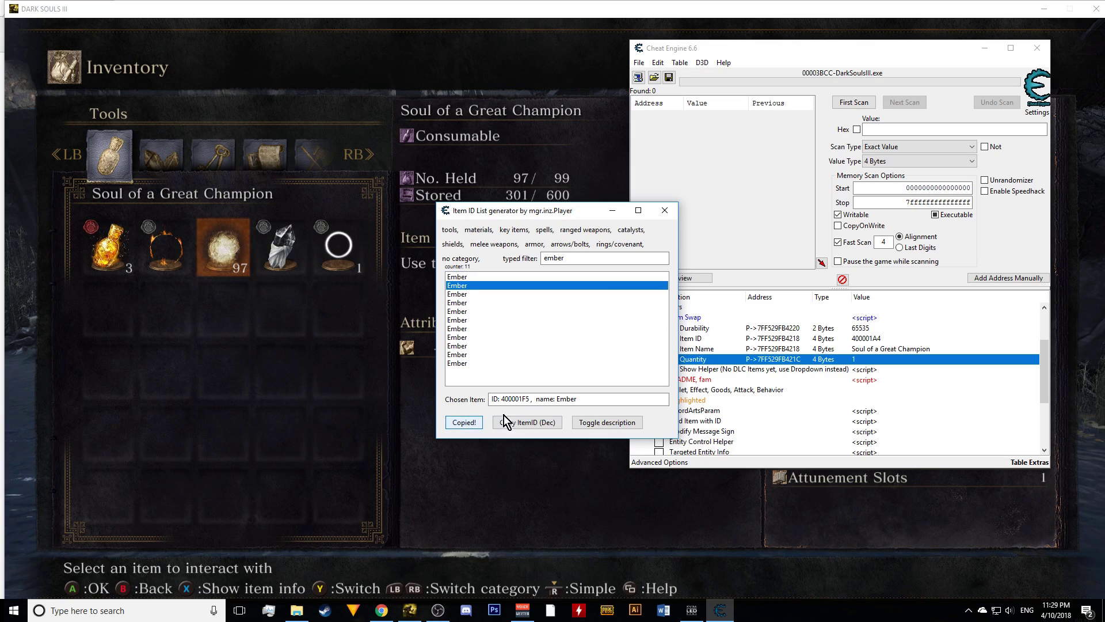
# - Set Item Swap to Item ID 400001F5 with Quantity 200, then return to the game
pyautogui.doubleClick(883, 342)
pyautogui.hotkey('ctrl', 'v')
pyautogui.press('Return')
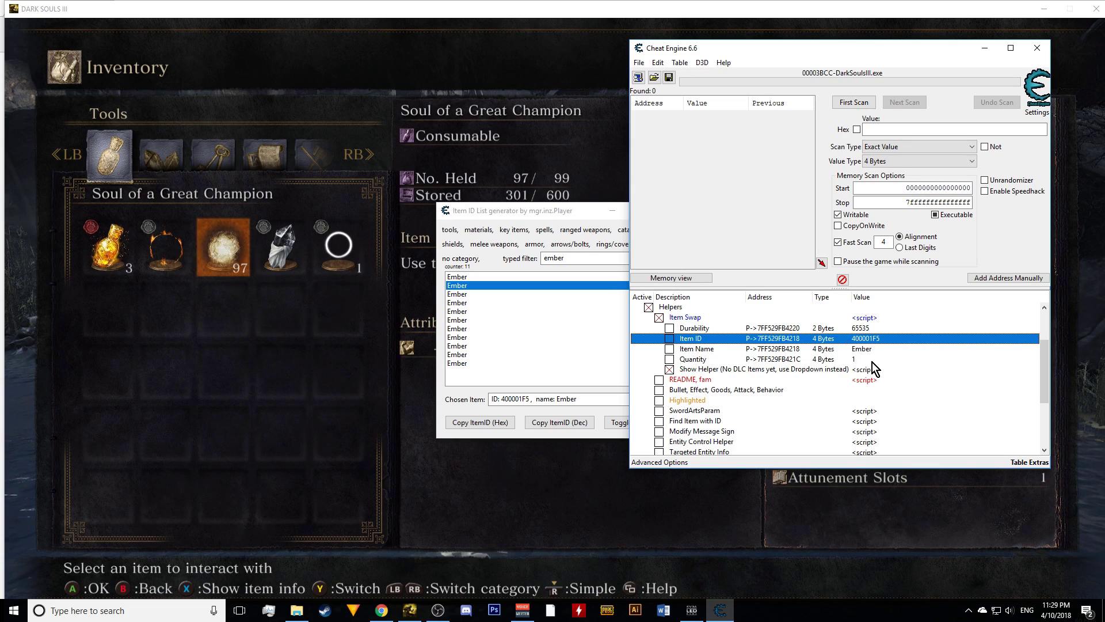
pyautogui.doubleClick(917, 357)
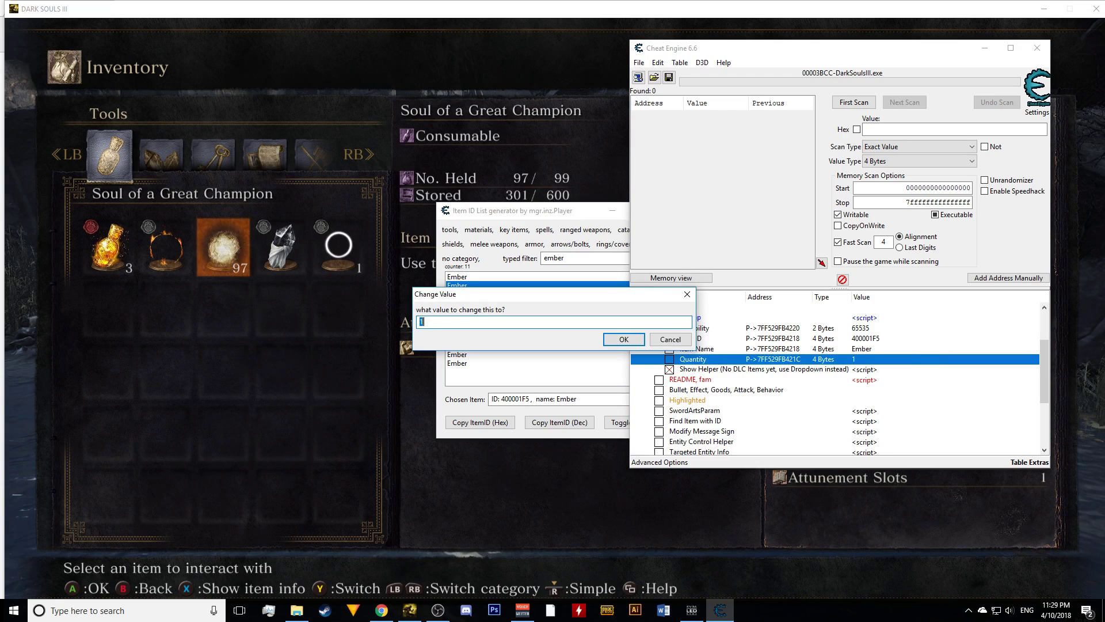
pyautogui.click(624, 339)
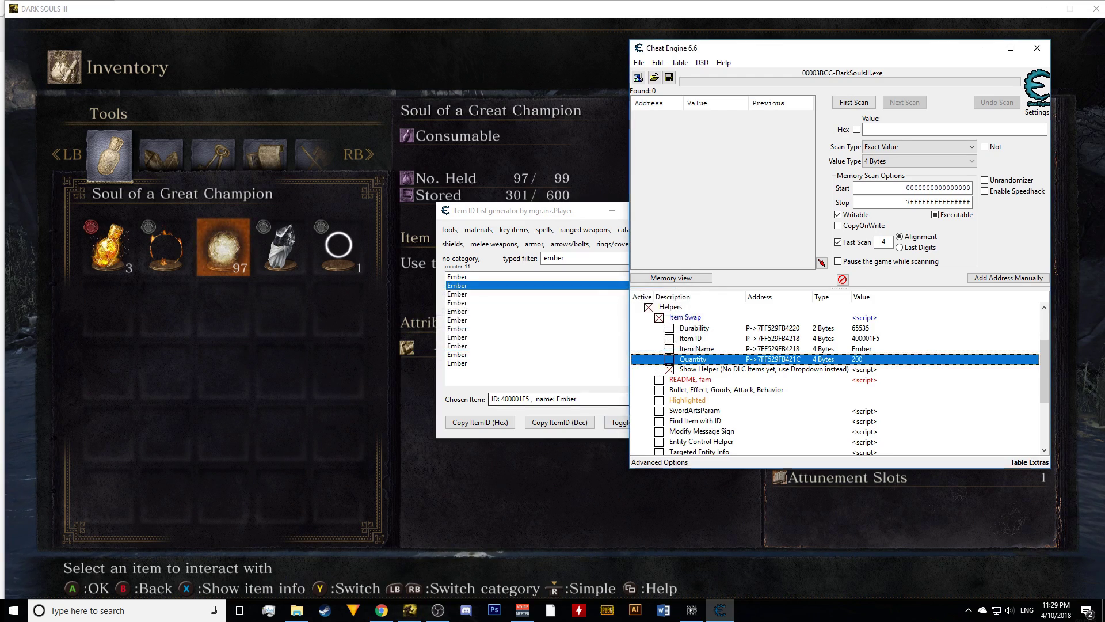
pyautogui.click(574, 480)
pyautogui.press('Escape')
# - Try to pick up the item bag in game, which fails with an unable-to-acquire Ember message
pyautogui.press('e')
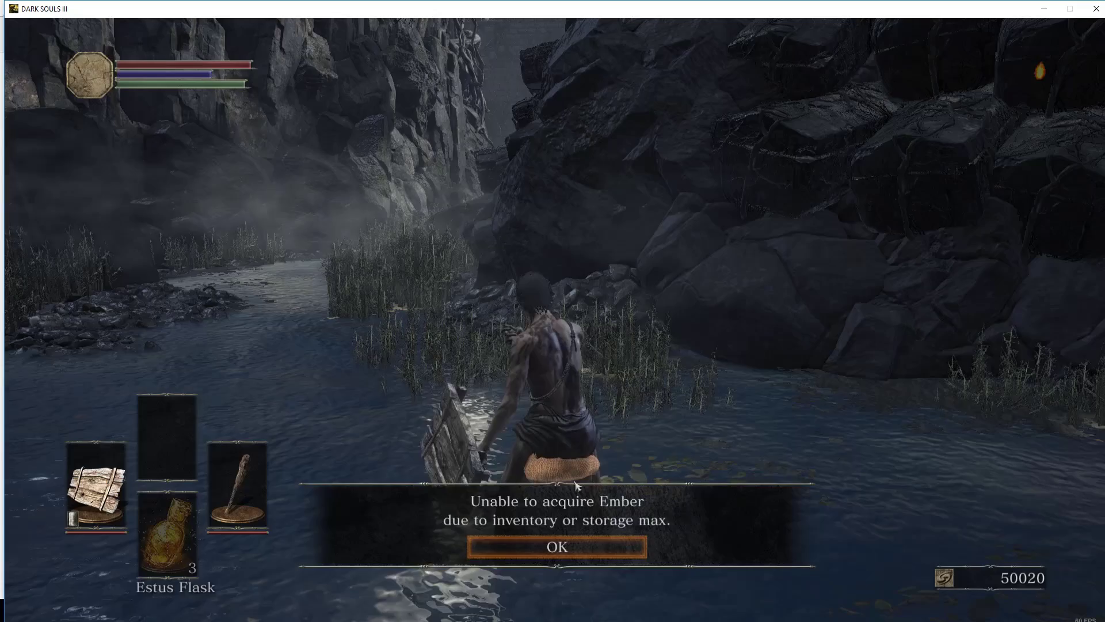
pyautogui.press('e')
pyautogui.press('Escape')
pyautogui.press('Escape')
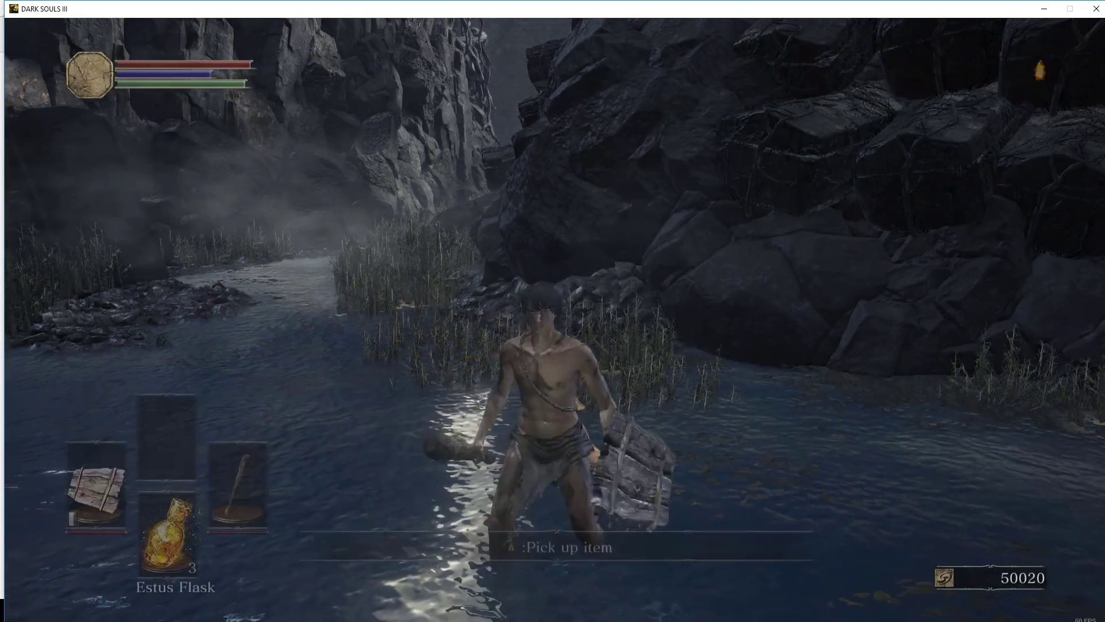
pyautogui.press('e')
pyautogui.press('e')
pyautogui.press('Escape')
pyautogui.press('Right')
pyautogui.press('e')
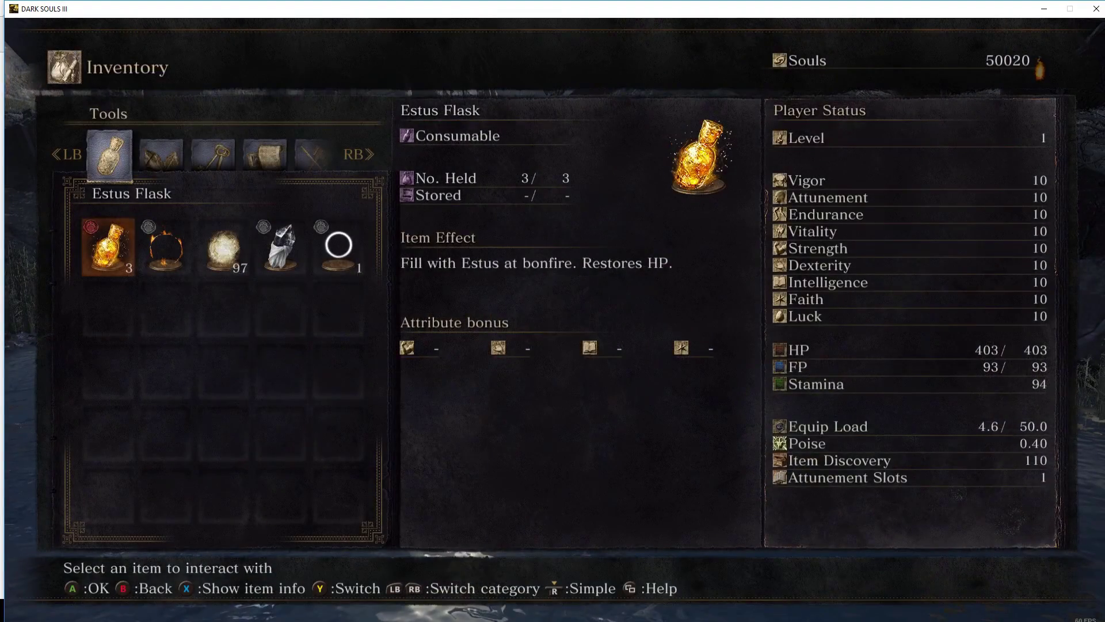
# - Set the Item Swap Item ID to the Ember hex ID 400001F4 copied from the item list
pyautogui.hotkey('alt', 'Tab')
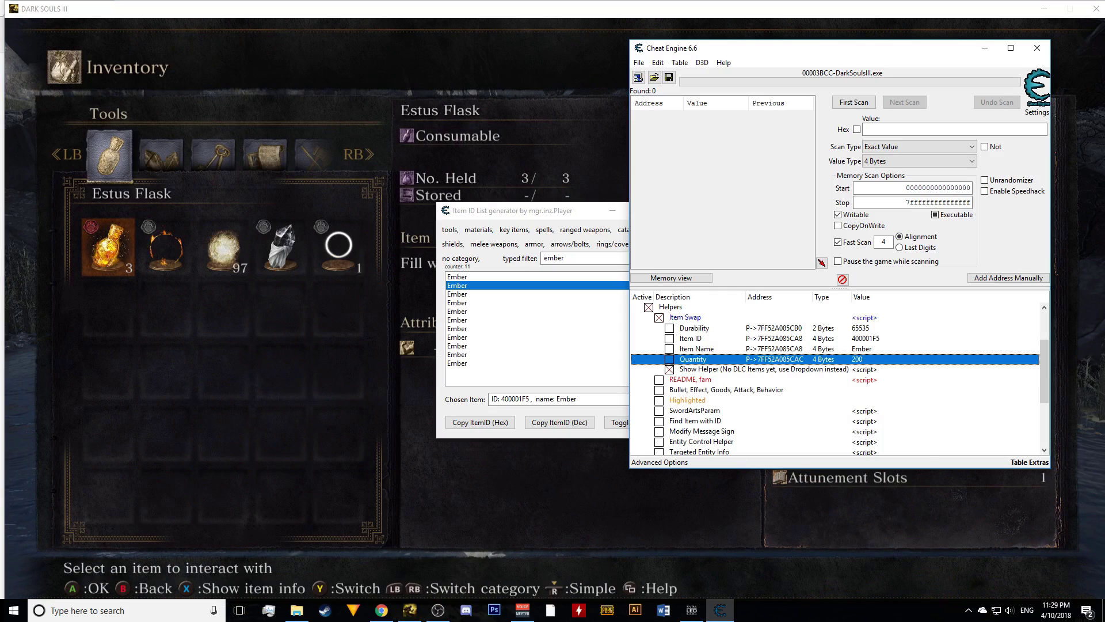
pyautogui.click(869, 339)
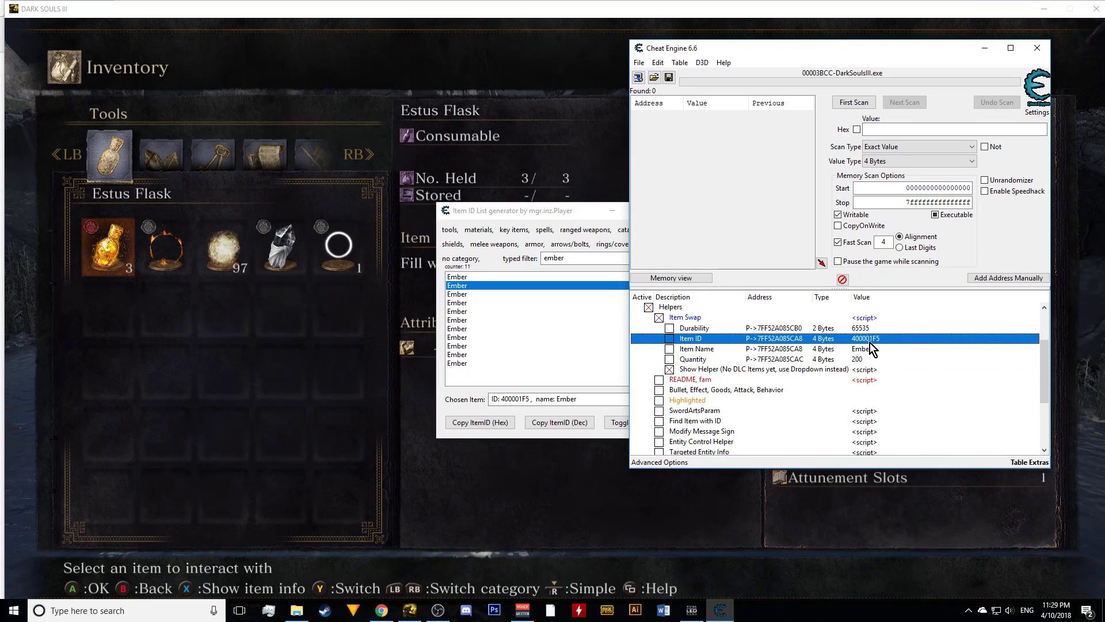
pyautogui.click(538, 320)
pyautogui.click(488, 277)
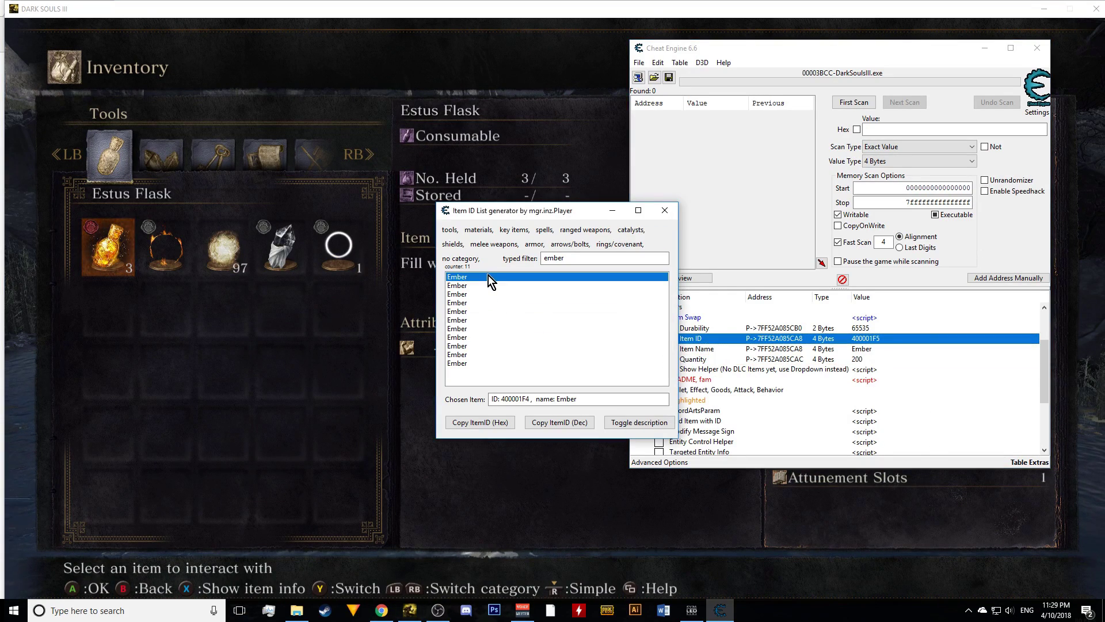
pyautogui.click(470, 421)
pyautogui.doubleClick(865, 338)
pyautogui.hotkey('ctrl', 'v')
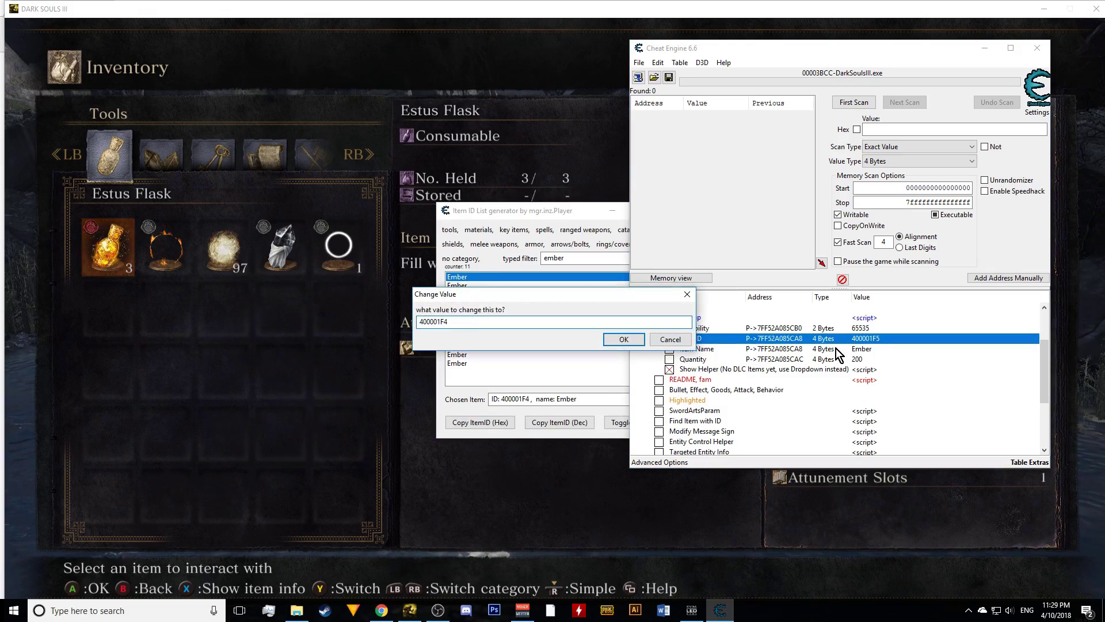
pyautogui.press('Return')
# - Back in Dark Souls III, pick up the bag to receive 99 Embers plus 101 stored
pyautogui.click(465, 552)
pyautogui.press('Escape')
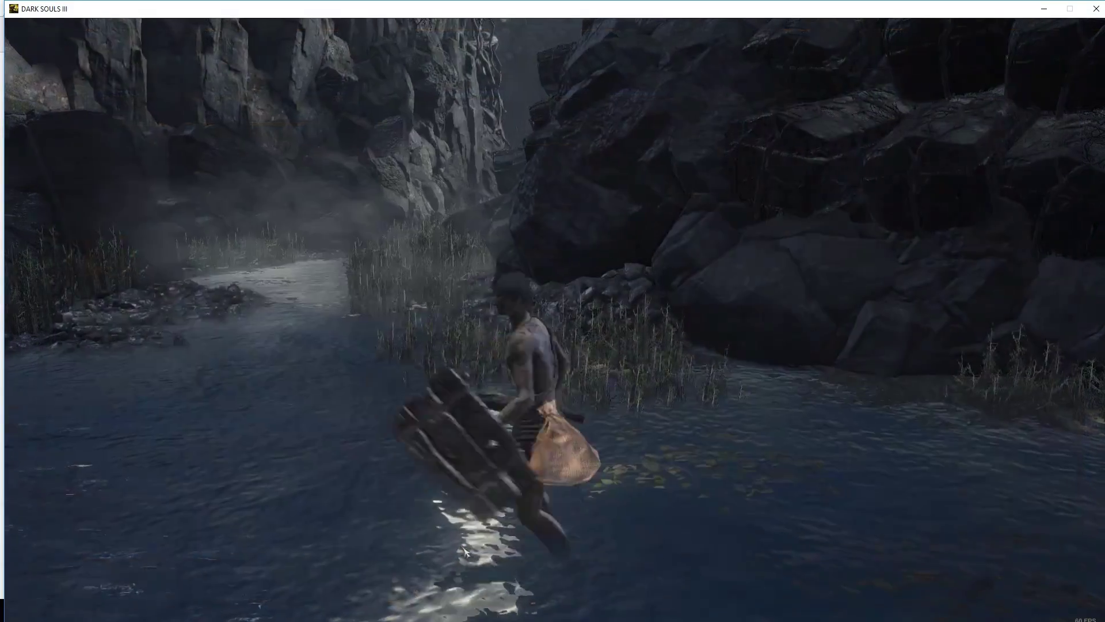
pyautogui.press('Escape')
pyautogui.press('e')
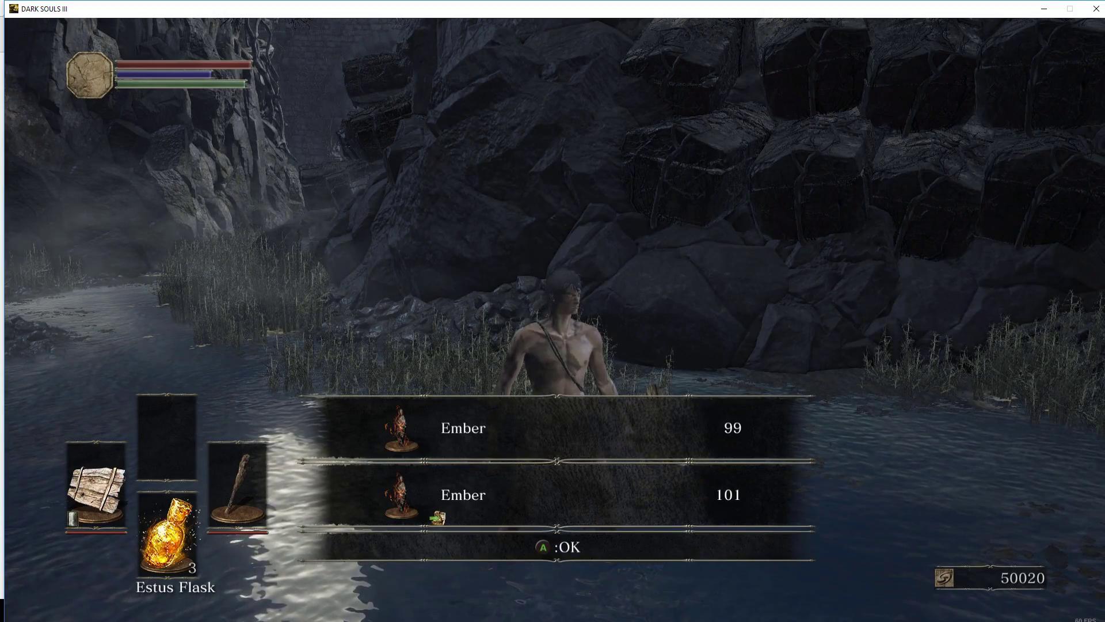
# - Dismiss the pickup notice, open the inventory and leave one Ember on the ground
pyautogui.moveTo(553, 311)
pyautogui.press('e')
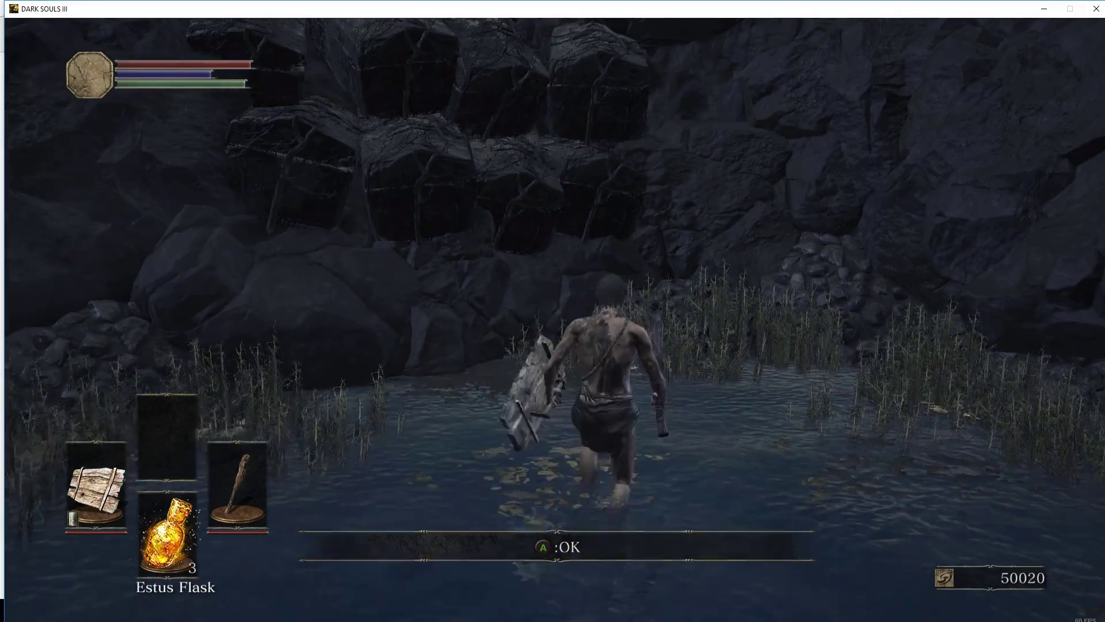
pyautogui.press('Escape')
pyautogui.press('Right')
pyautogui.press('e')
pyautogui.press('Right')
pyautogui.press('e')
pyautogui.press('Down')
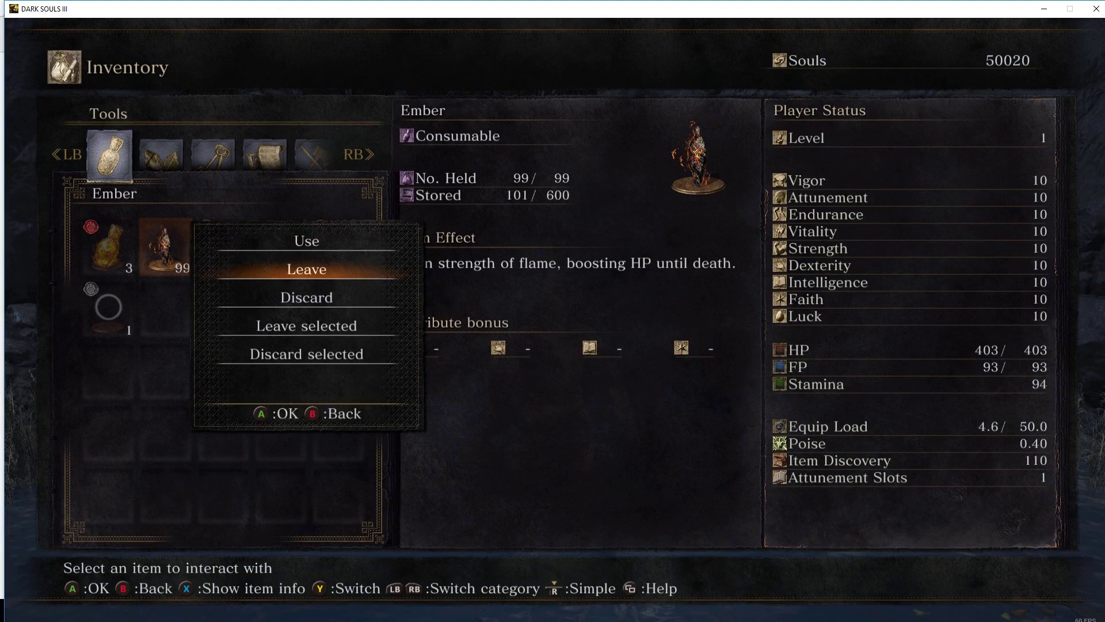
pyautogui.press('e')
# - Keep leaving Embers one at a time until the held count drops to about 85 of 99
pyautogui.press('Left')
pyautogui.press('e')
pyautogui.press('e')
pyautogui.press('Down')
pyautogui.press('e')
pyautogui.press('e')
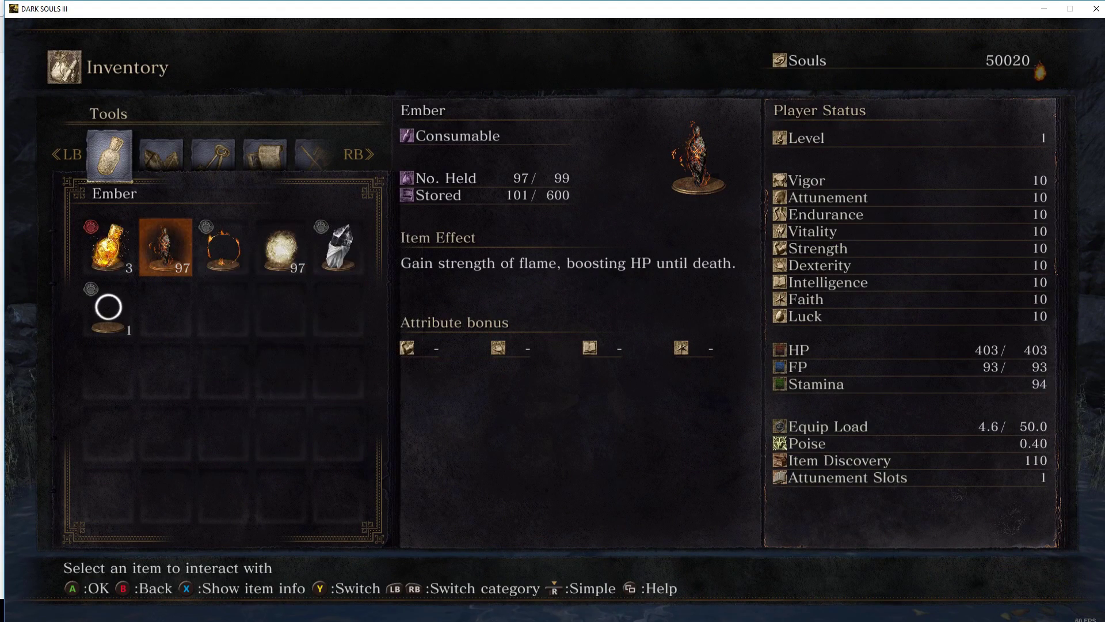
pyautogui.press('e')
pyautogui.press('e')
pyautogui.press('e')
pyautogui.press('e')
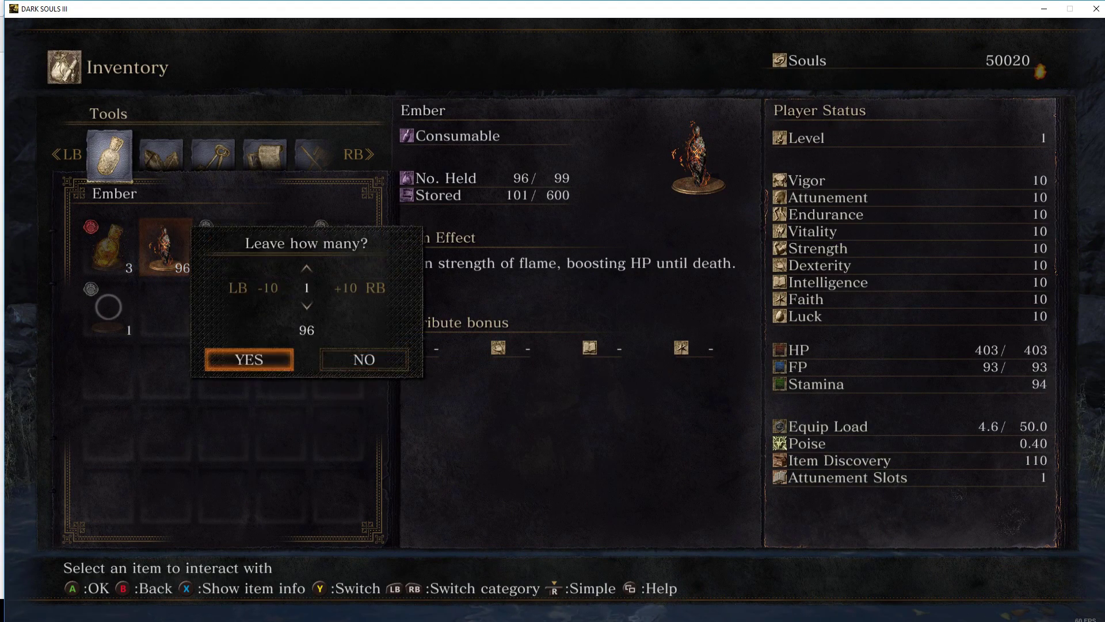
pyautogui.press('e')
pyautogui.press('e')
pyautogui.press('e')
pyautogui.press('e')
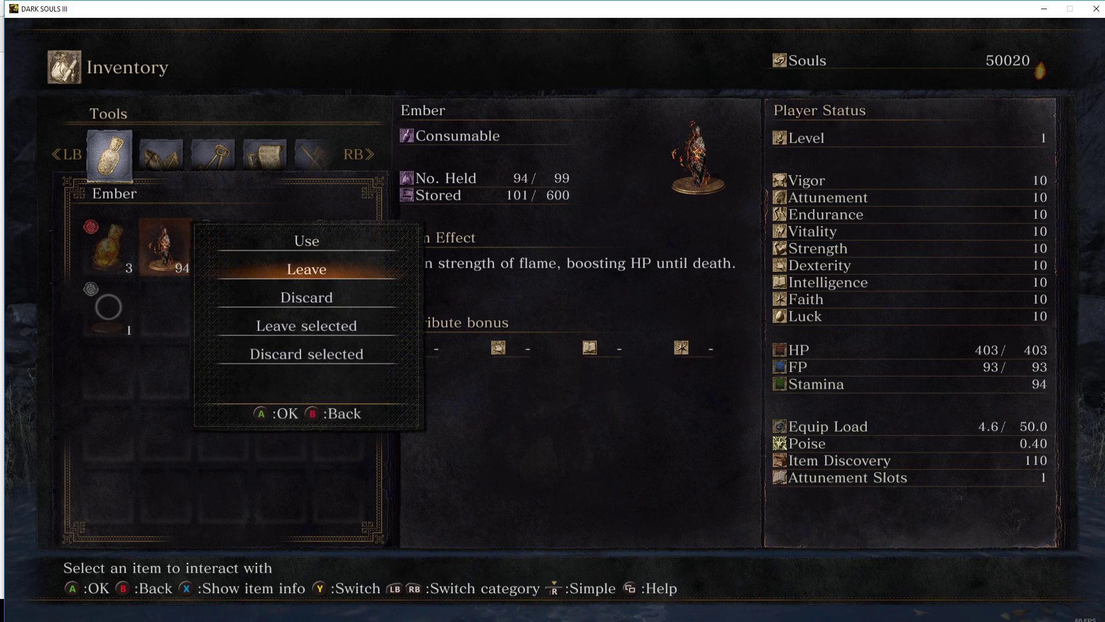
pyautogui.press('e')
pyautogui.press('e')
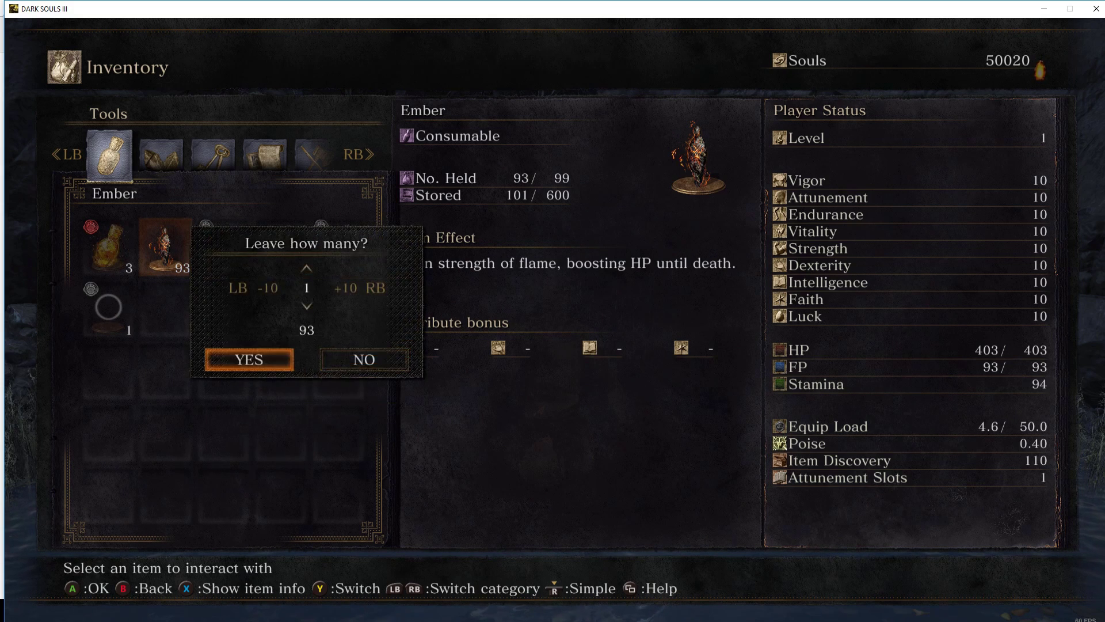
pyautogui.press('e')
pyautogui.press('e')
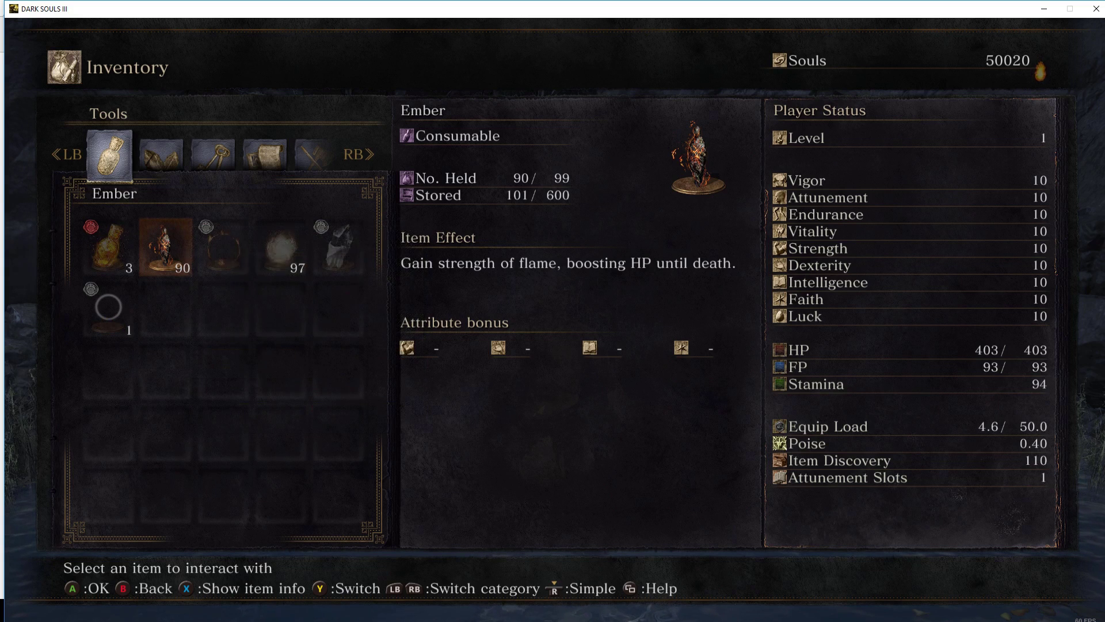
pyautogui.press('e')
pyautogui.press('e')
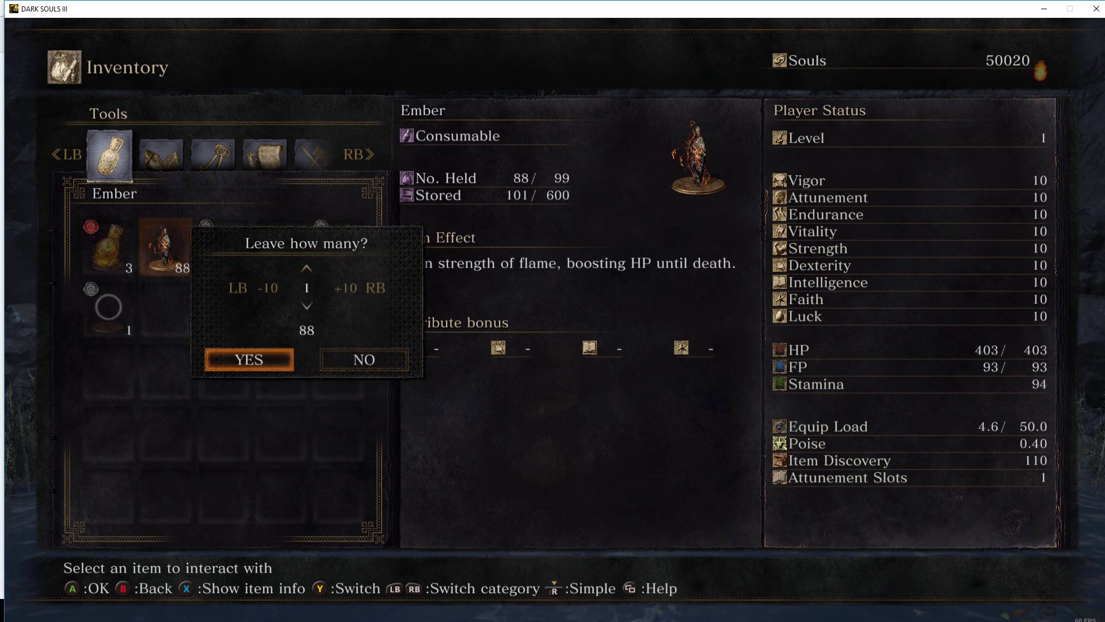
pyautogui.press('e')
pyautogui.press('e')
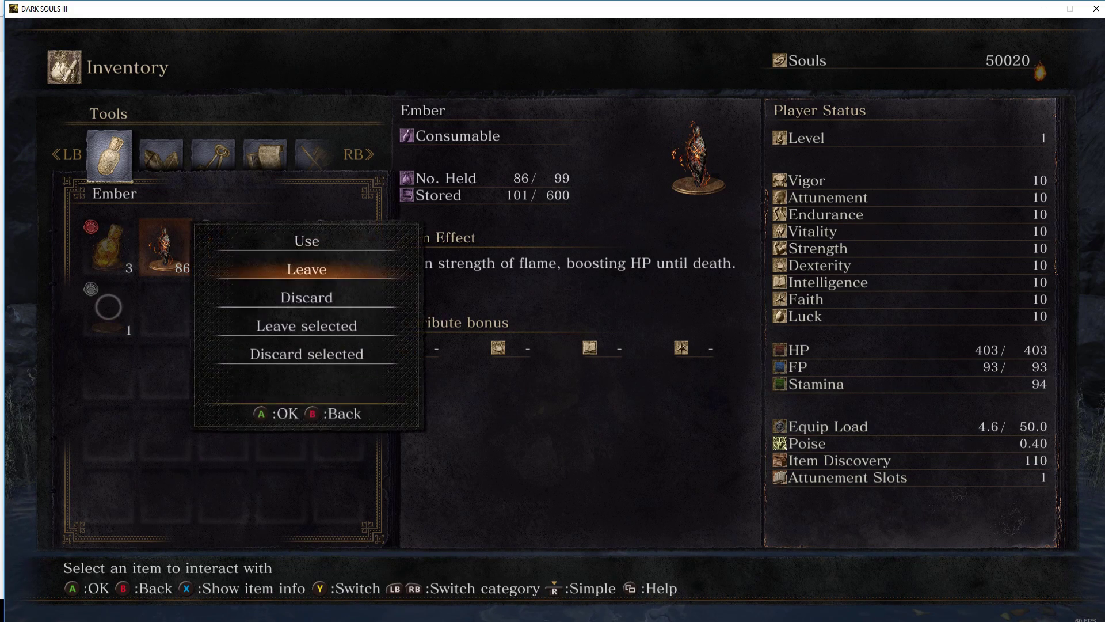
pyautogui.press('Return')
pyautogui.press('Return')
pyautogui.press('Return')
pyautogui.press('Return')
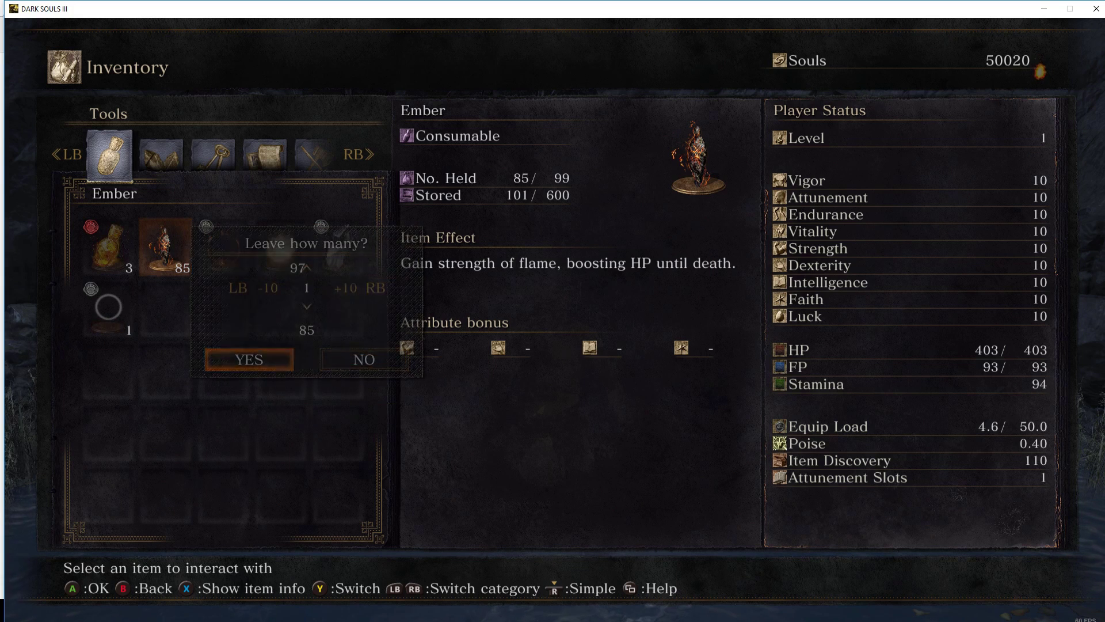
pyautogui.press('Return')
# - Replace the item ID list's 'ember' filter with 'splitle', leaving the list empty
pyautogui.hotkey('alt', 'Tab')
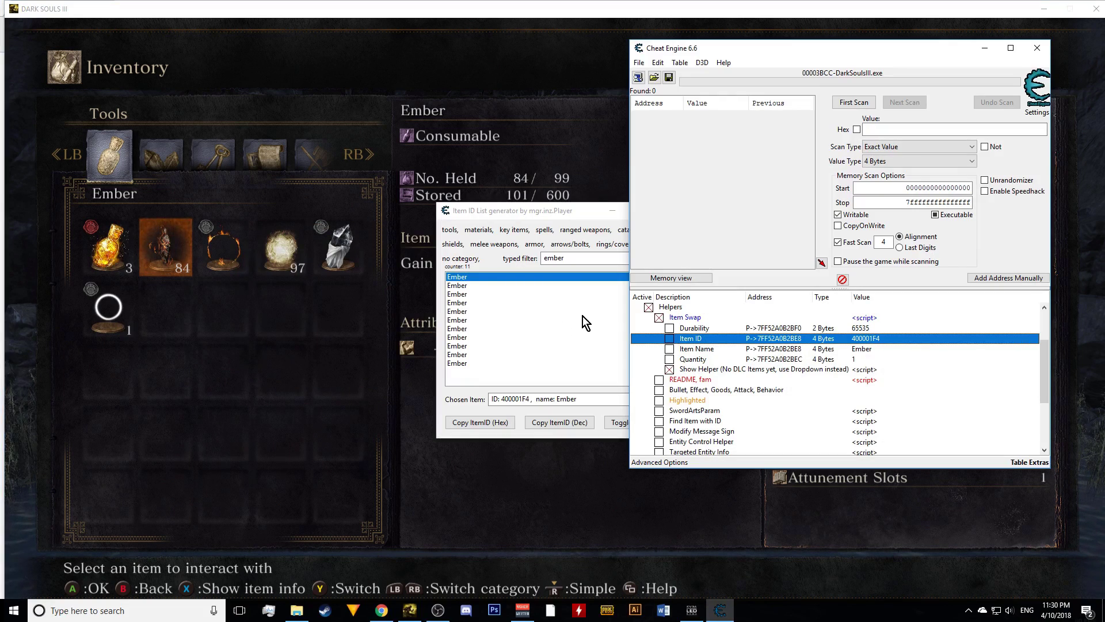
pyautogui.click(548, 355)
pyautogui.moveTo(593, 259); pyautogui.dragTo(470, 258)
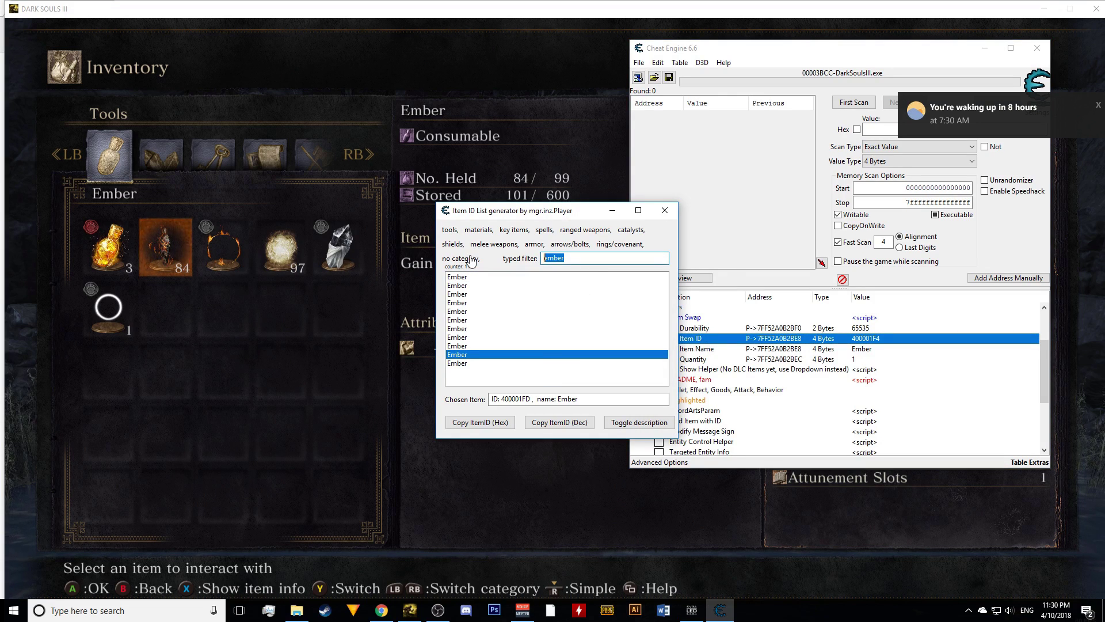
pyautogui.write('splitle')
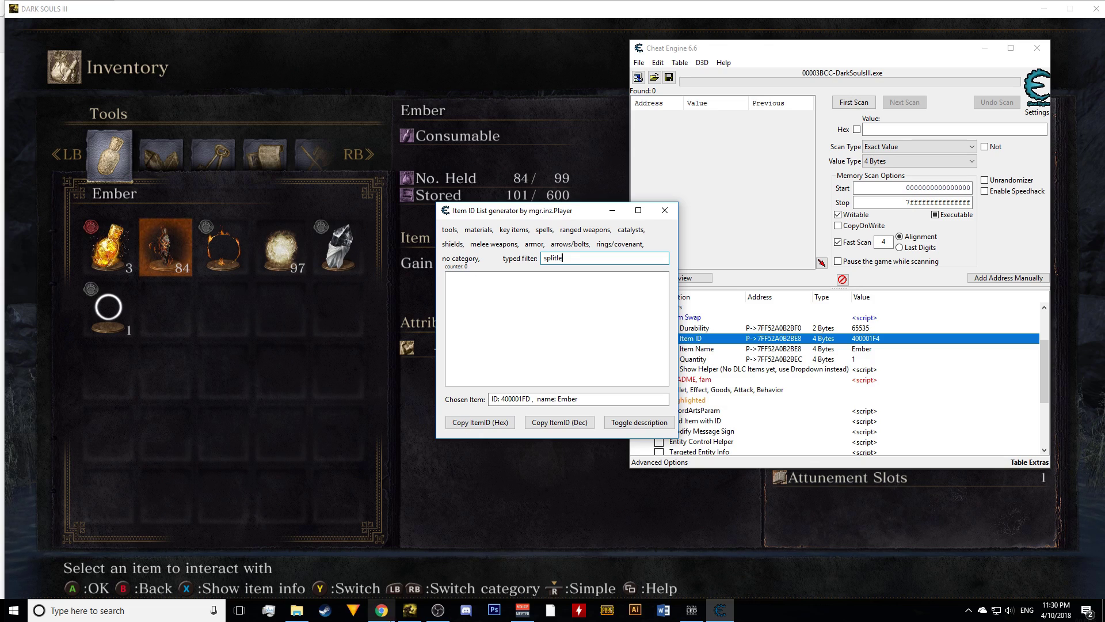
pyautogui.moveTo(383, 615)
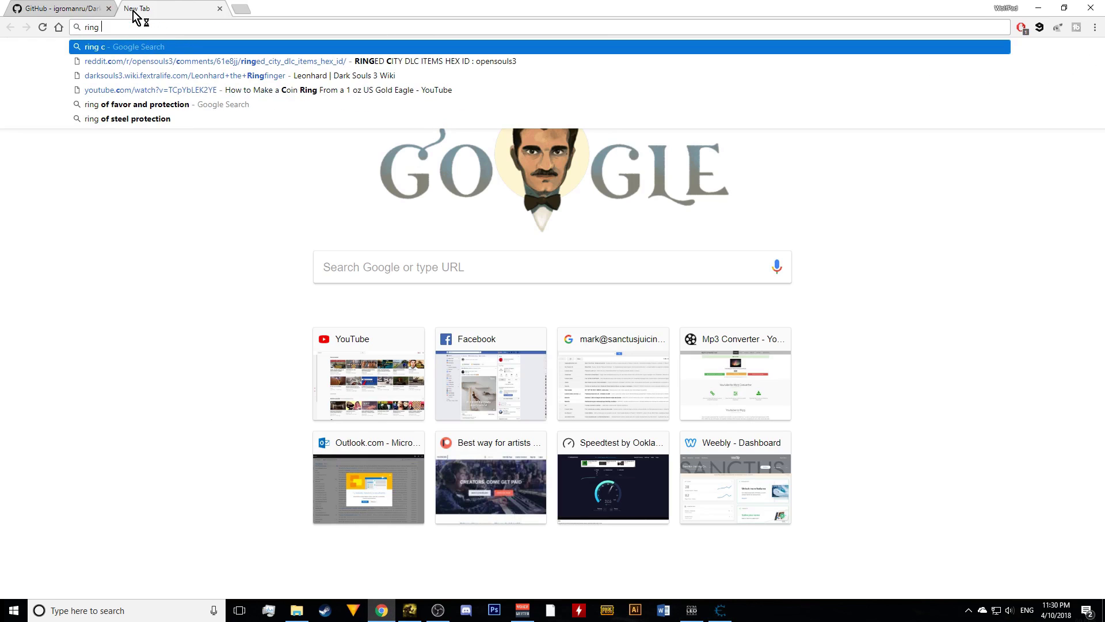
# - Search 'ring city item ids' and open the Reddit Ringed City DLC hex ID list showing Splitleaf Greatsword 009B2E90
pyautogui.write('item ids')
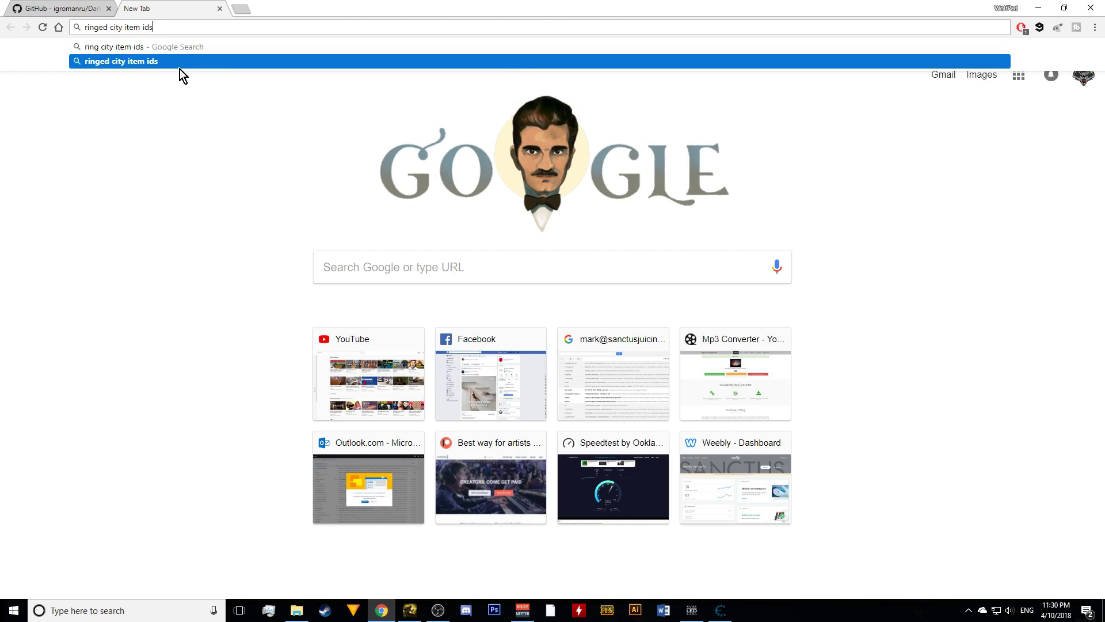
pyautogui.click(180, 67)
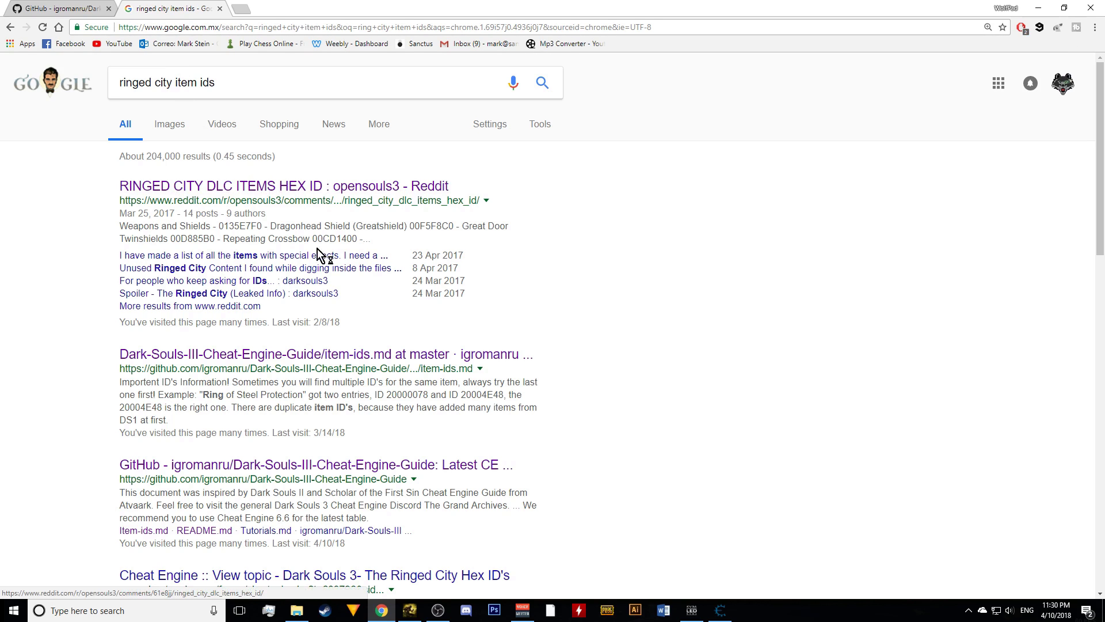
pyautogui.click(301, 188)
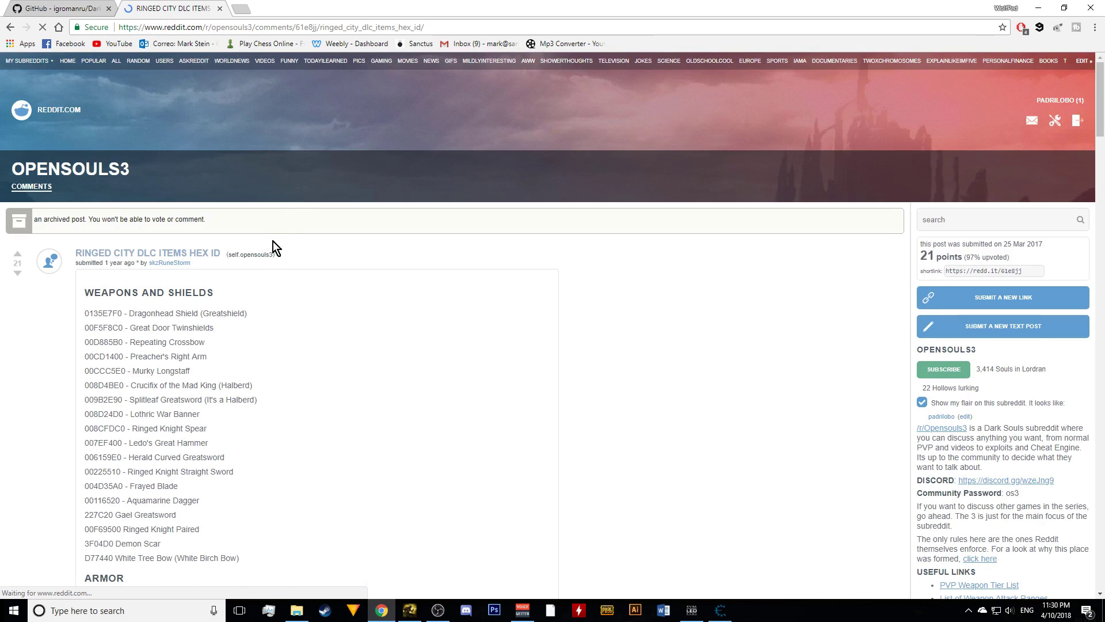
pyautogui.scroll(-5, 273, 241)
pyautogui.scroll(3, 62, 237)
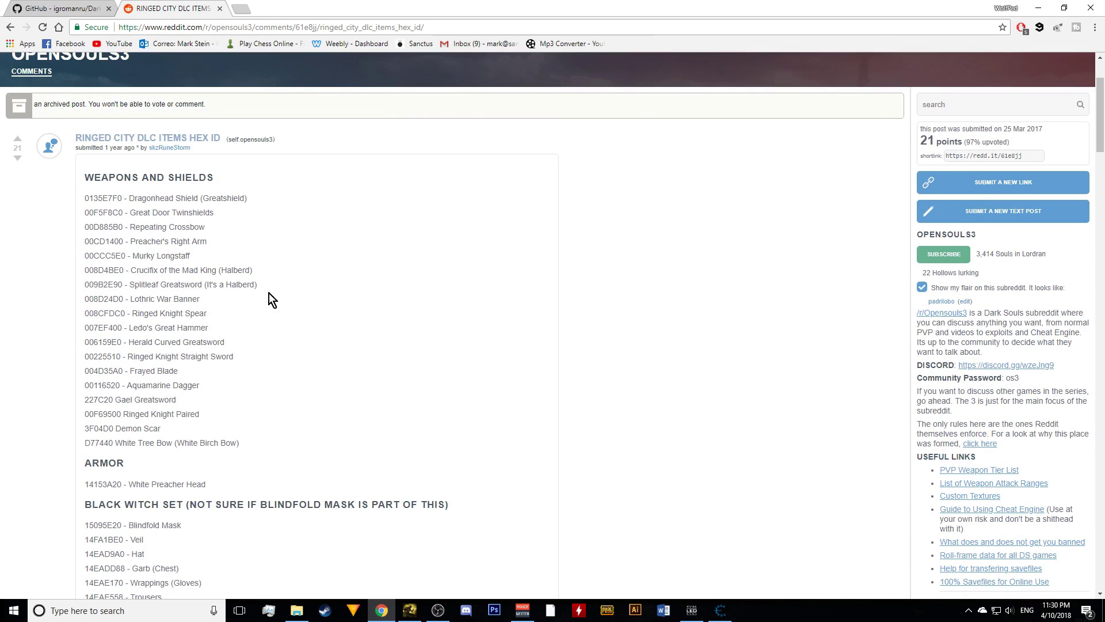
pyautogui.scroll(-9, 268, 299)
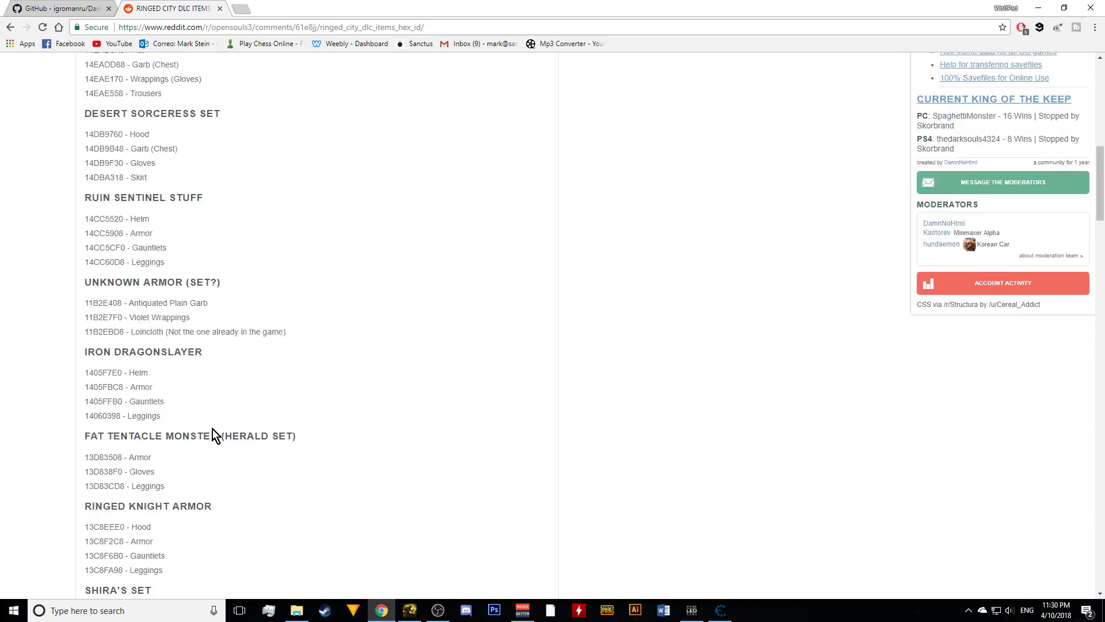
pyautogui.scroll(-6, 212, 436)
pyautogui.scroll(-1, 212, 441)
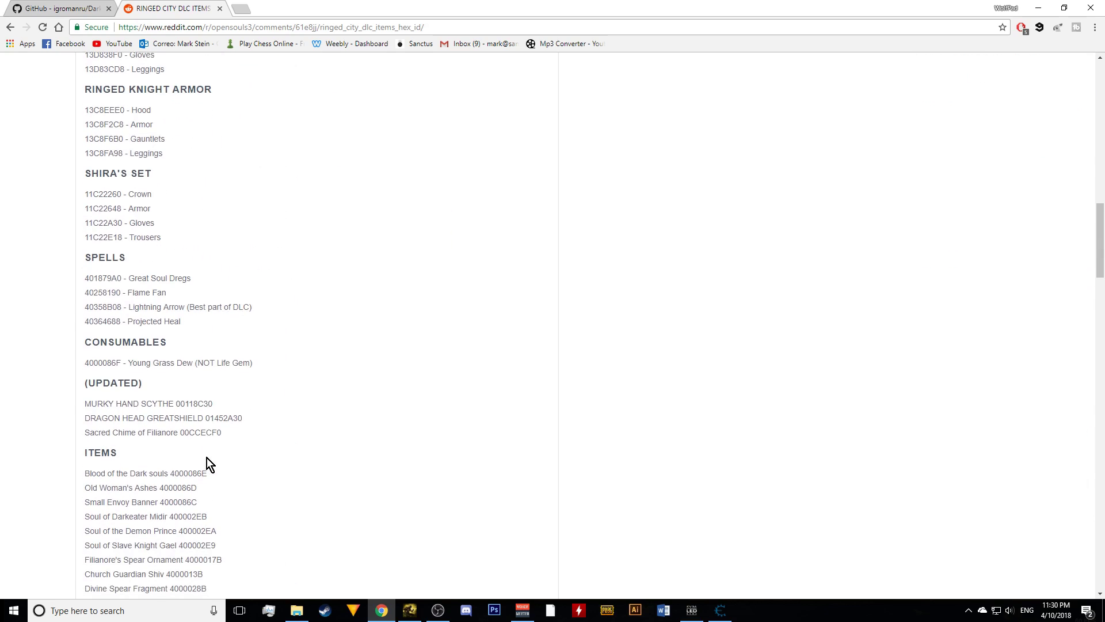
pyautogui.scroll(5, 208, 437)
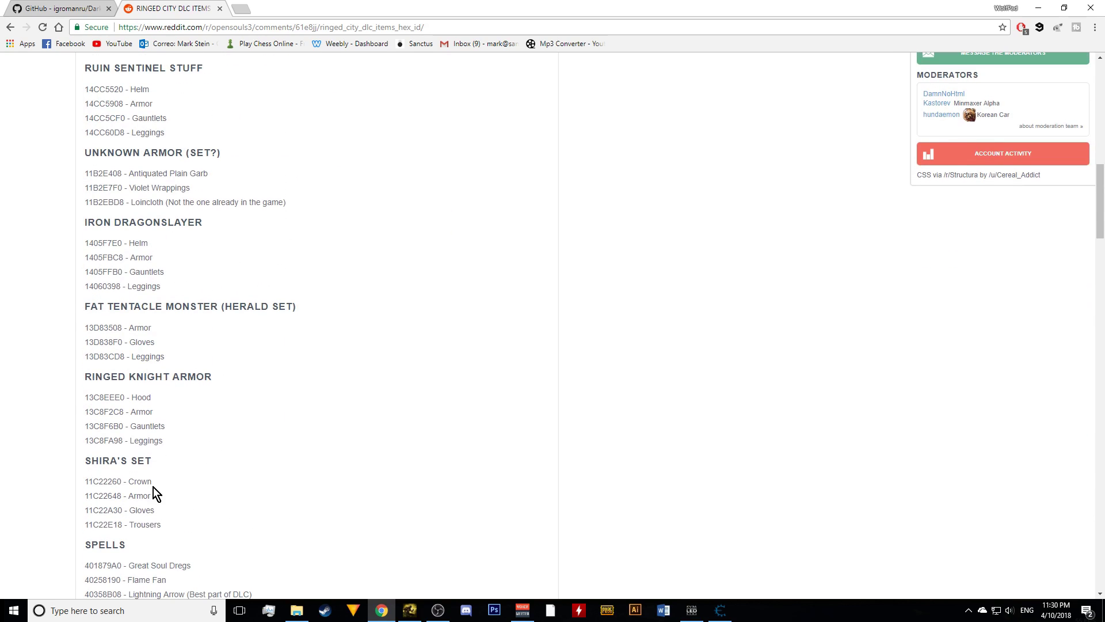
pyautogui.scroll(8, 172, 439)
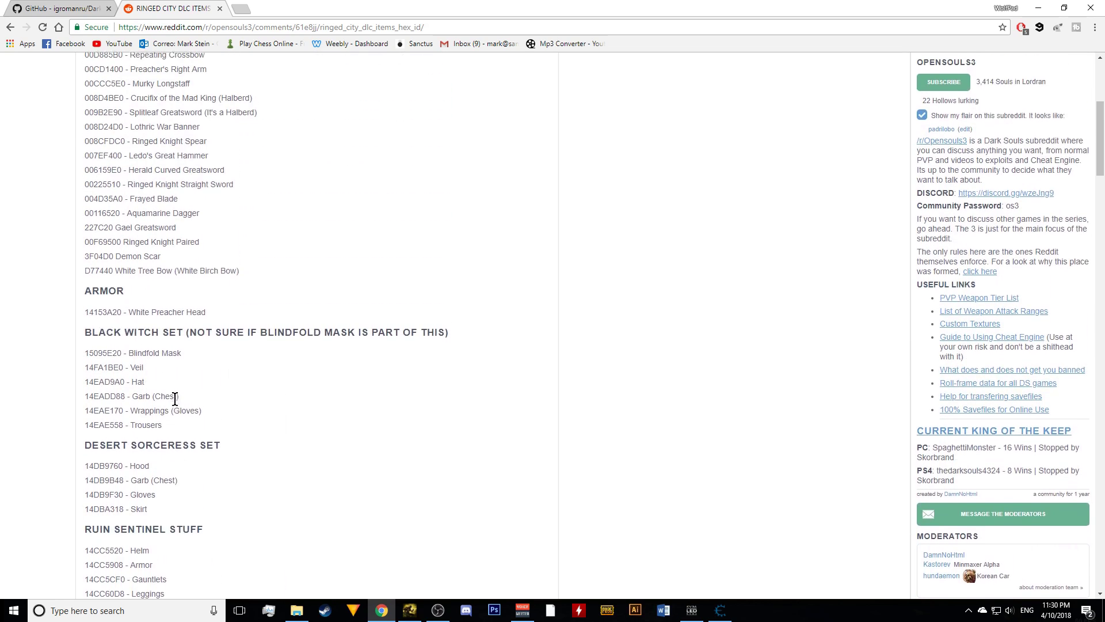
pyautogui.scroll(3, 175, 398)
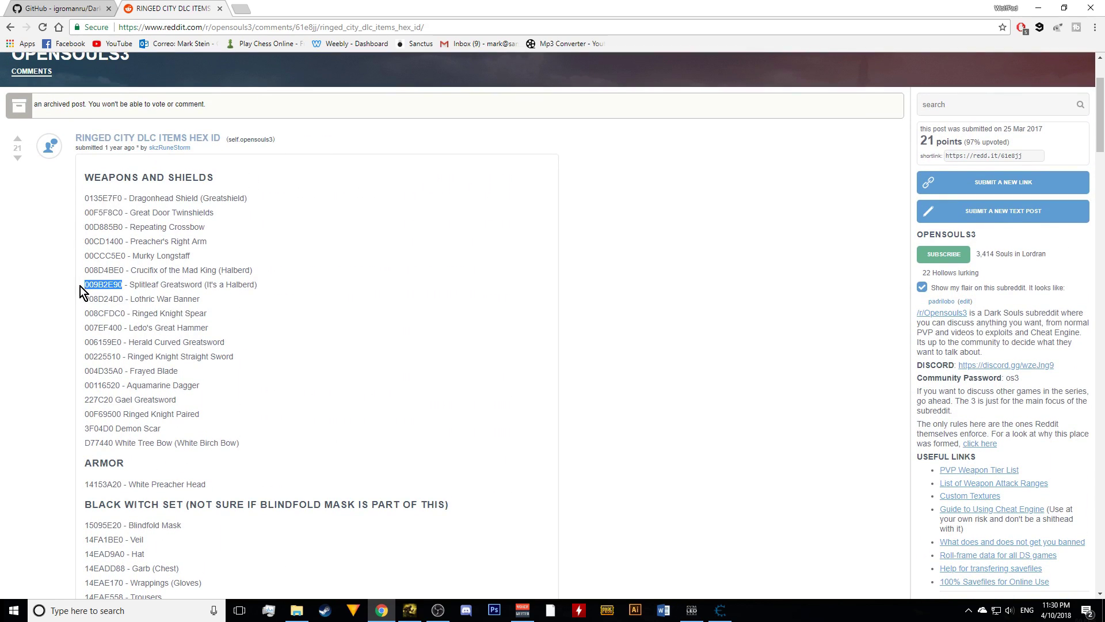
# - Set the Item Swap Item ID to the Splitleaf Greatsword ID 009B2E90
pyautogui.click(720, 610)
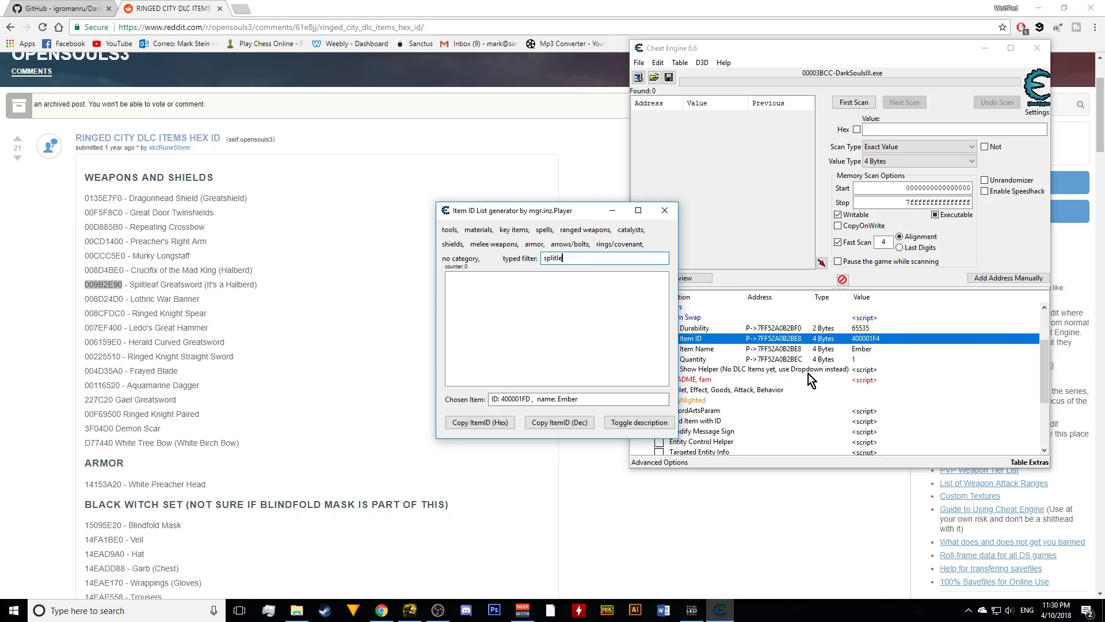
pyautogui.click(869, 353)
pyautogui.doubleClick(868, 340)
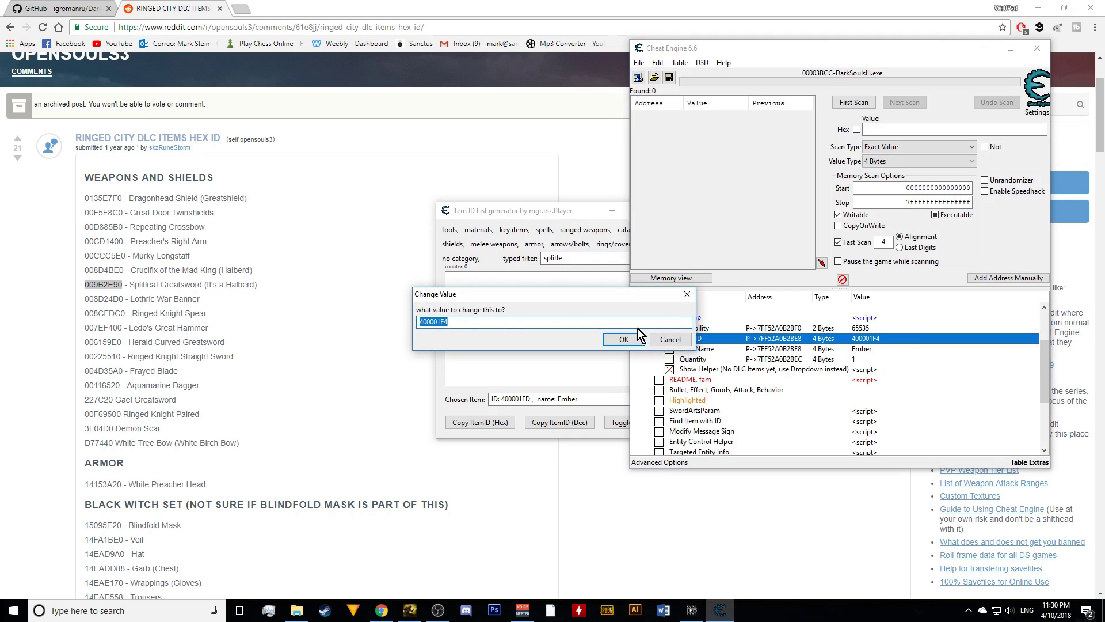
pyautogui.moveTo(583, 297); pyautogui.dragTo(448, 297)
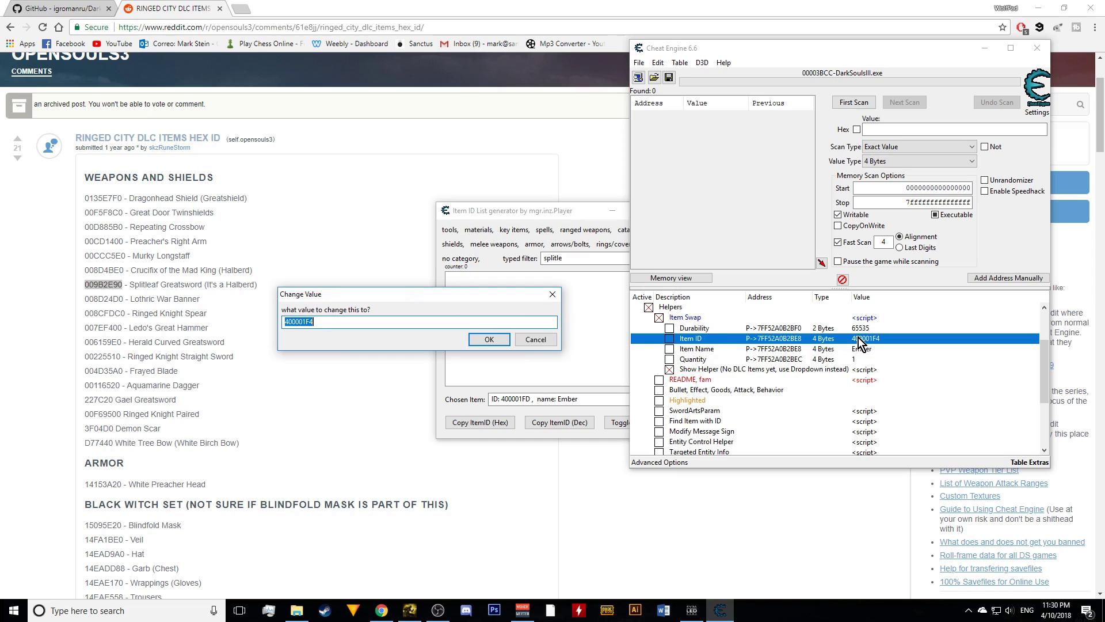
pyautogui.write('009B2E90')
pyautogui.click(496, 339)
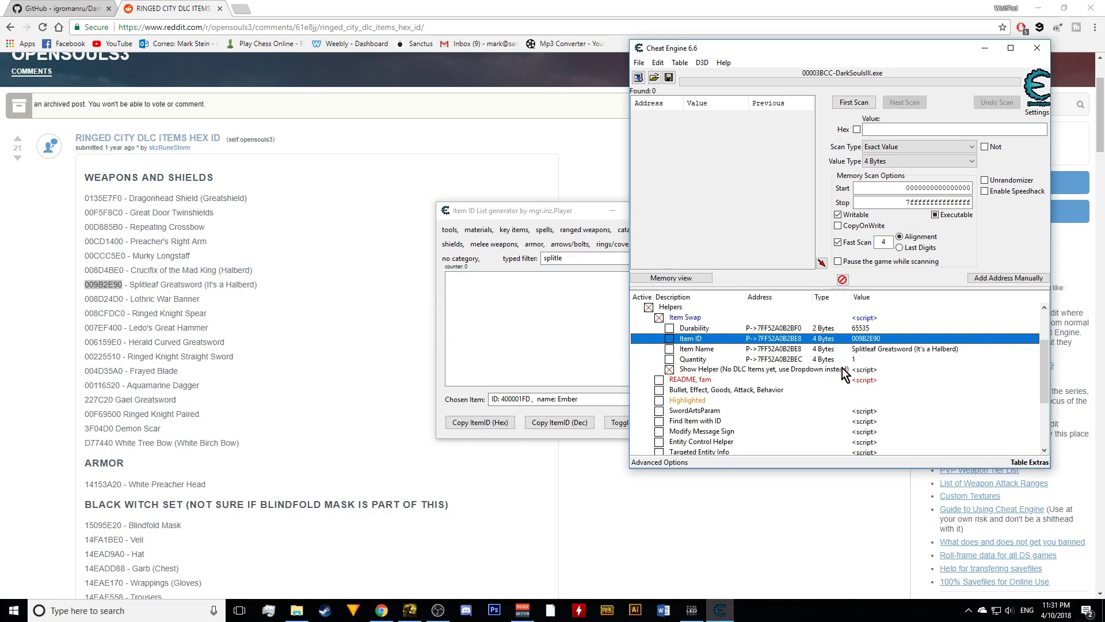
# - Pick up the Splitleaf Greatsword in game, then select the 'splitle' filter text in Cheat Engine
pyautogui.click(411, 611)
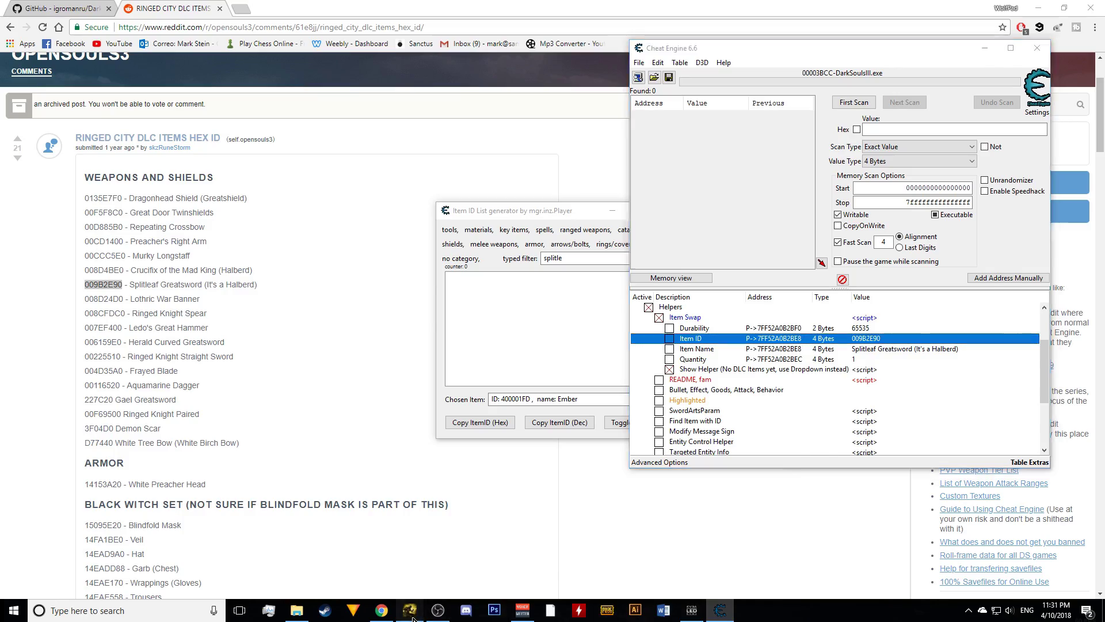
pyautogui.press('Escape')
pyautogui.press('e')
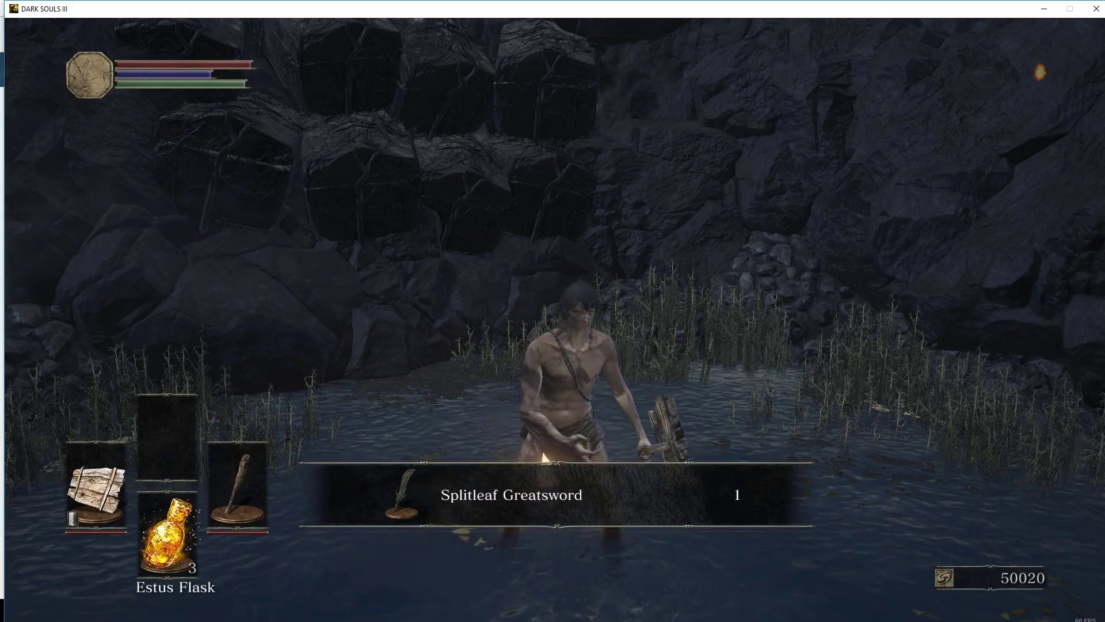
pyautogui.press('e')
pyautogui.press('Escape')
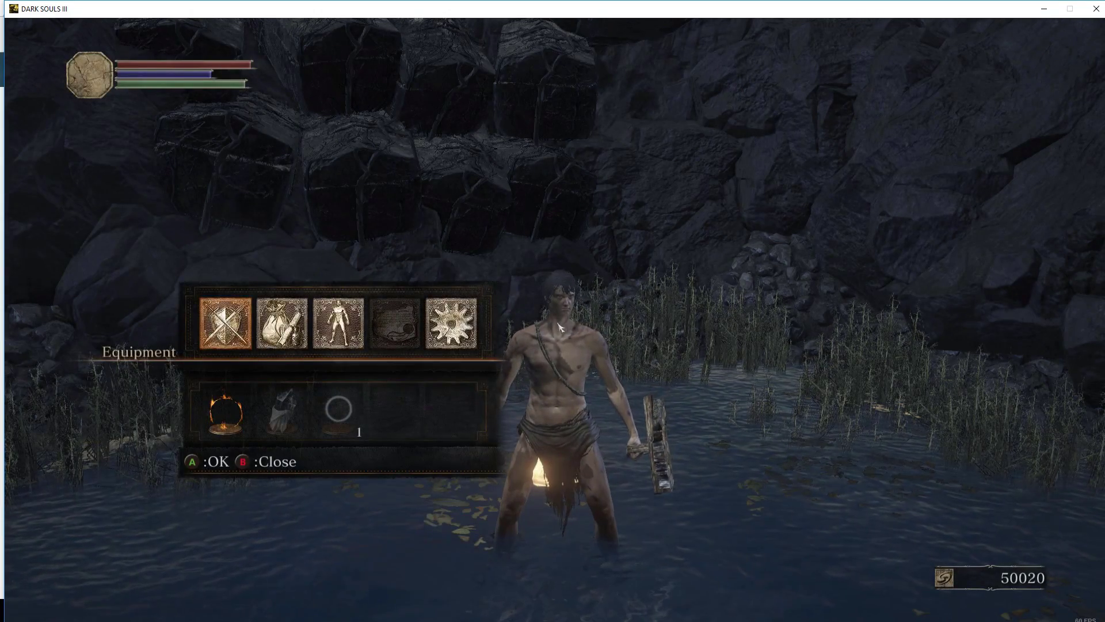
pyautogui.hotkey('alt', 'Tab')
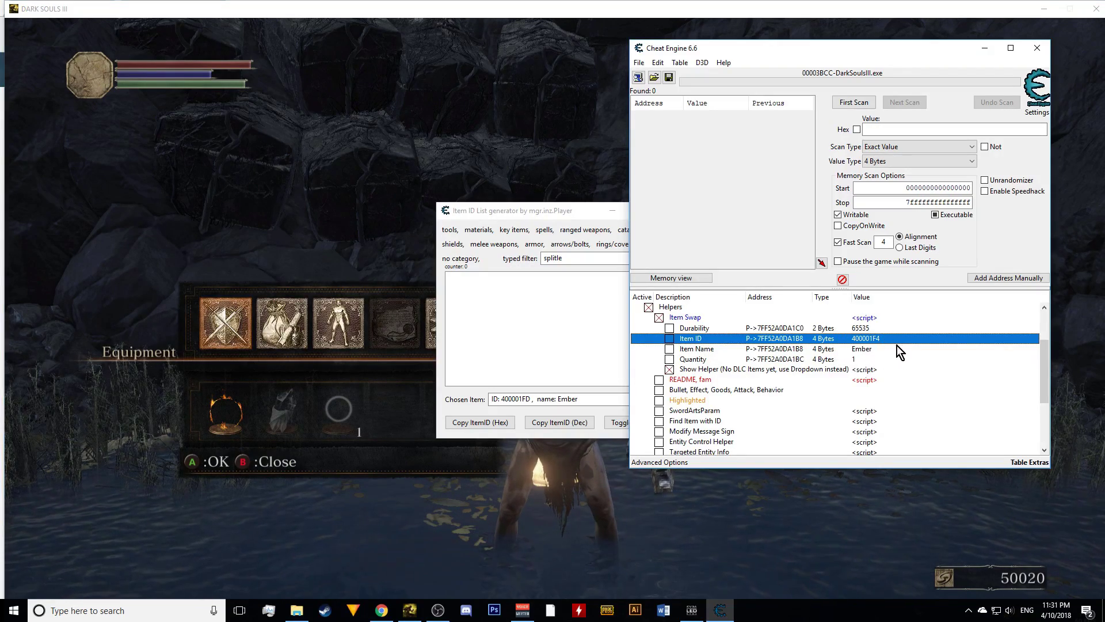
pyautogui.moveTo(579, 258); pyautogui.dragTo(541, 261)
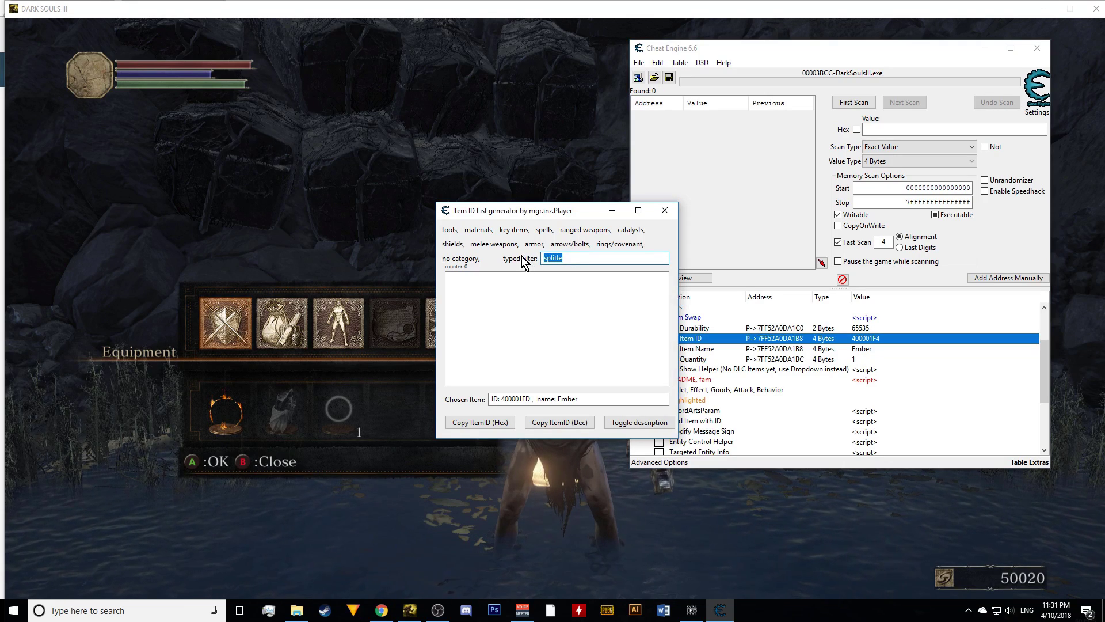
# - Filter the item list by 'catarina', swap in Catarina Helm 14692680 and receive it in game
pyautogui.write('catarina')
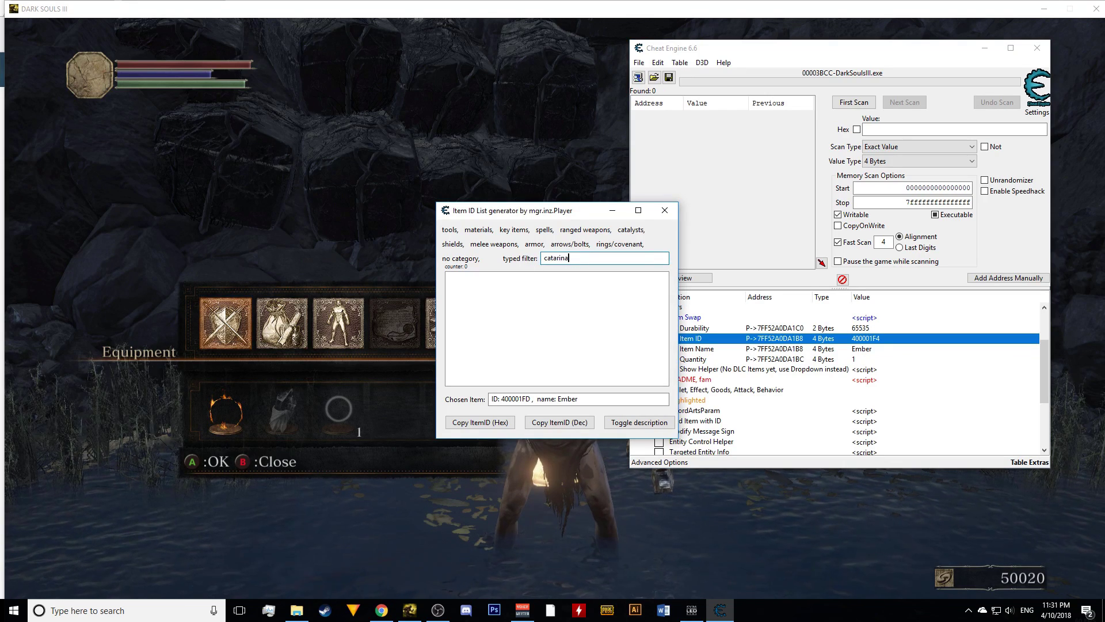
pyautogui.click(496, 284)
pyautogui.click(499, 278)
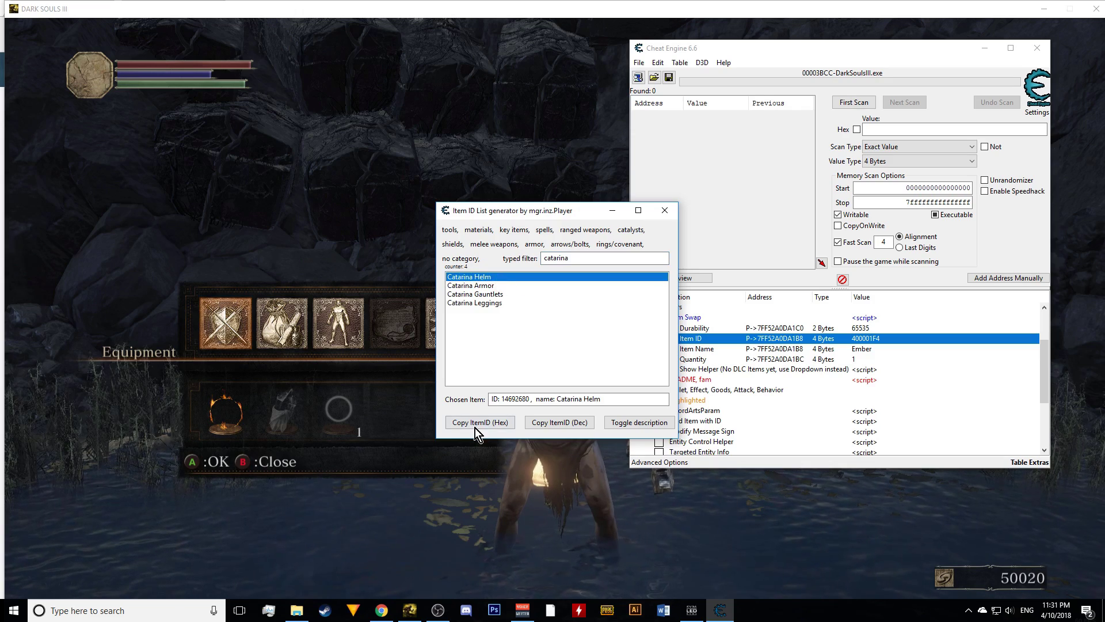
pyautogui.click(473, 424)
pyautogui.doubleClick(879, 338)
pyautogui.write('14692680')
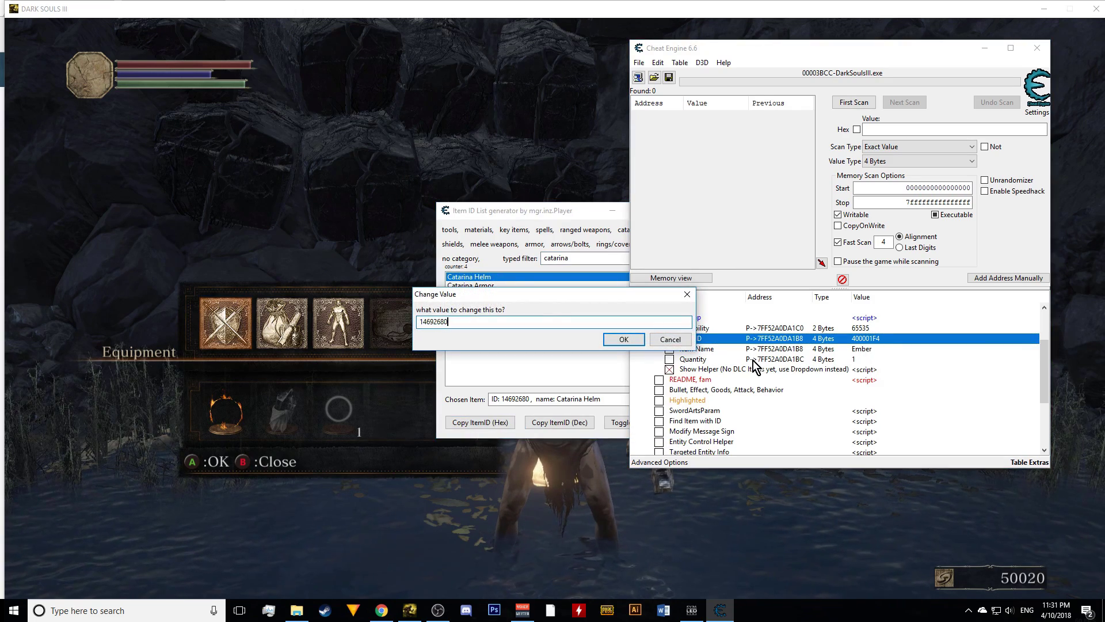
pyautogui.click(639, 341)
pyautogui.click(443, 476)
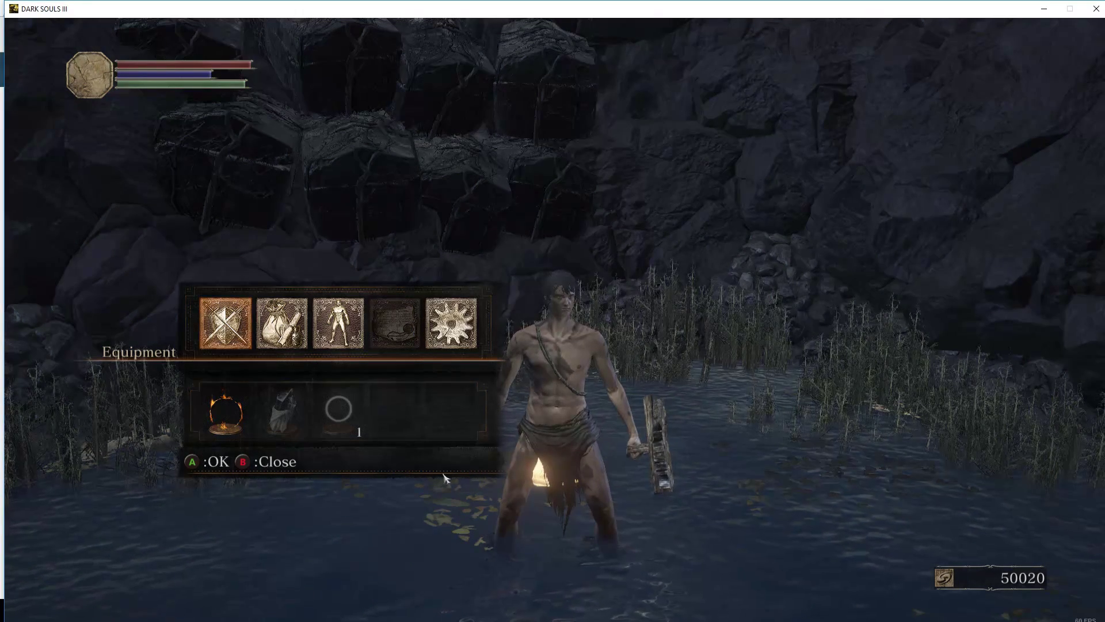
pyautogui.press('e')
pyautogui.press('e')
pyautogui.press('Escape')
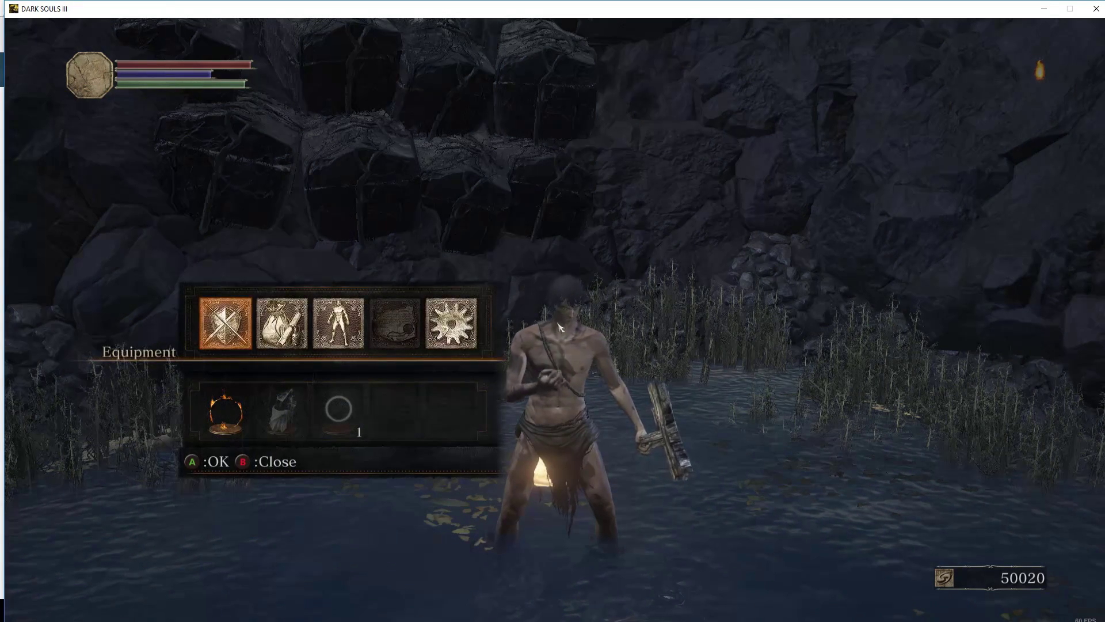
pyautogui.hotkey('alt', 'Tab')
# - Swap in Catarina Armor 14692A68 and receive it in game
pyautogui.click(570, 286)
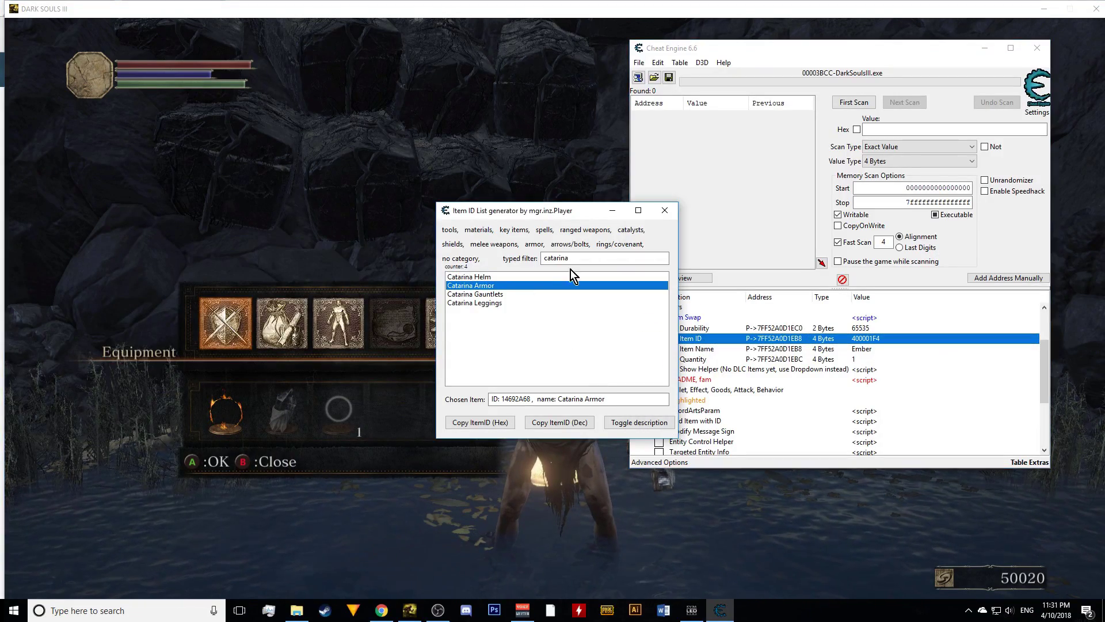
pyautogui.click(480, 422)
pyautogui.doubleClick(860, 339)
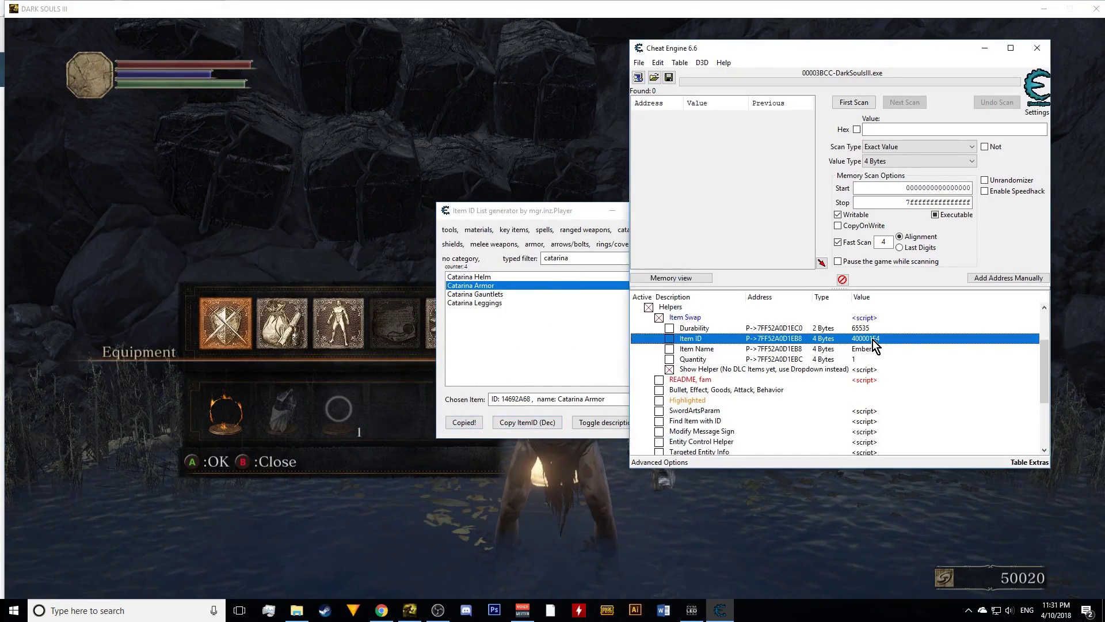
pyautogui.hotkey('ctrl', 'v')
pyautogui.click(623, 339)
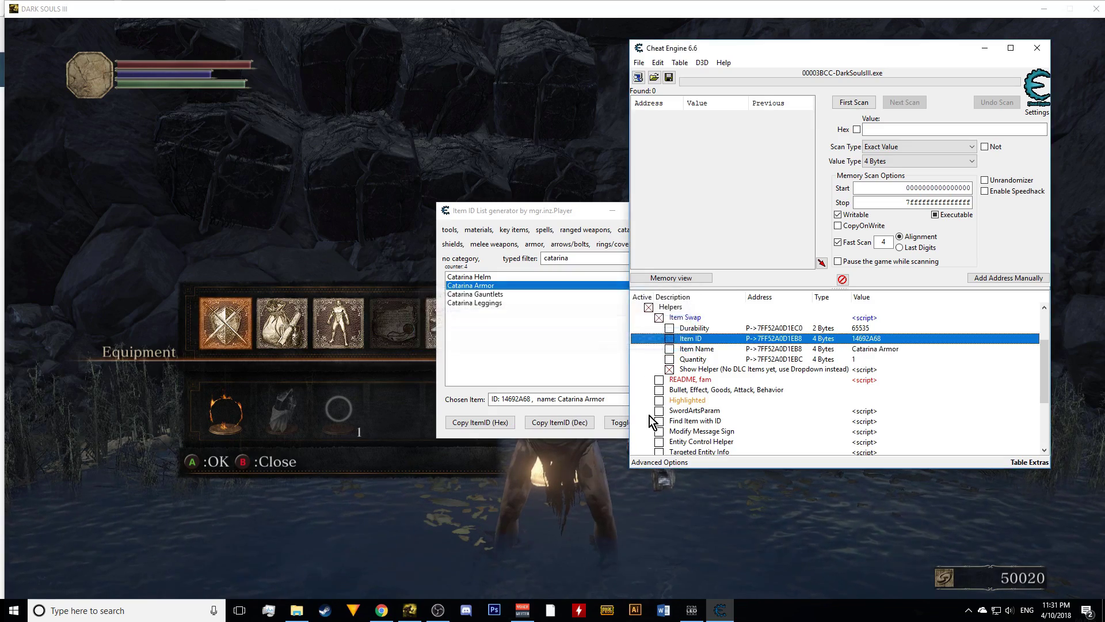
pyautogui.click(627, 505)
pyautogui.press('Escape')
pyautogui.press('Escape')
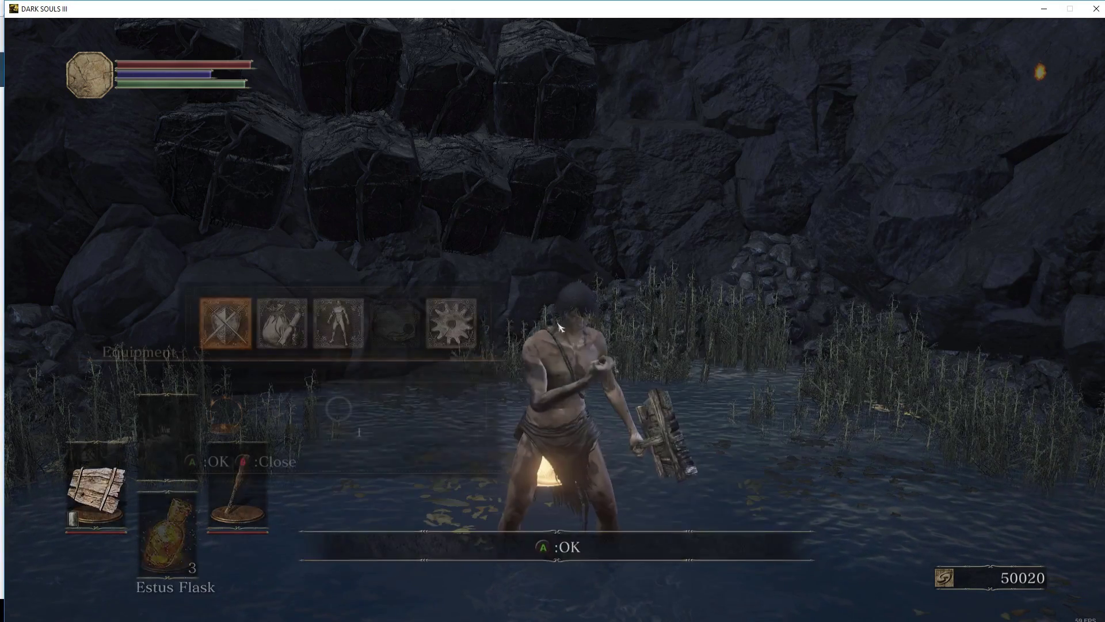
pyautogui.hotkey('alt', 'Tab')
# - Swap in Catarina Gauntlets 14692E50 and receive them in game
pyautogui.click(486, 294)
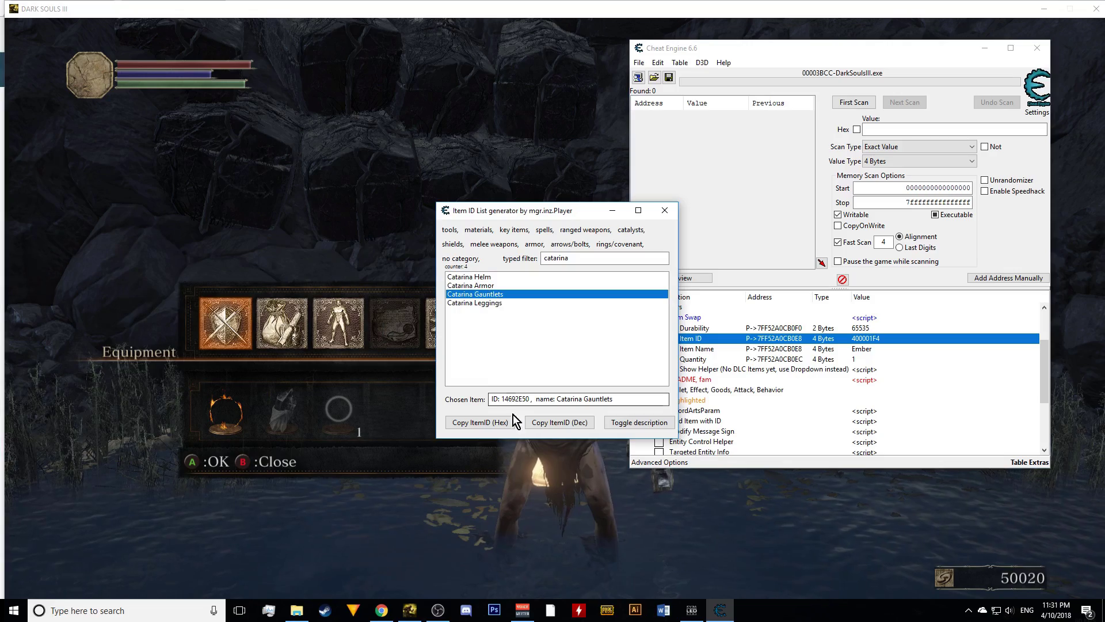
pyautogui.click(509, 421)
pyautogui.doubleClick(875, 341)
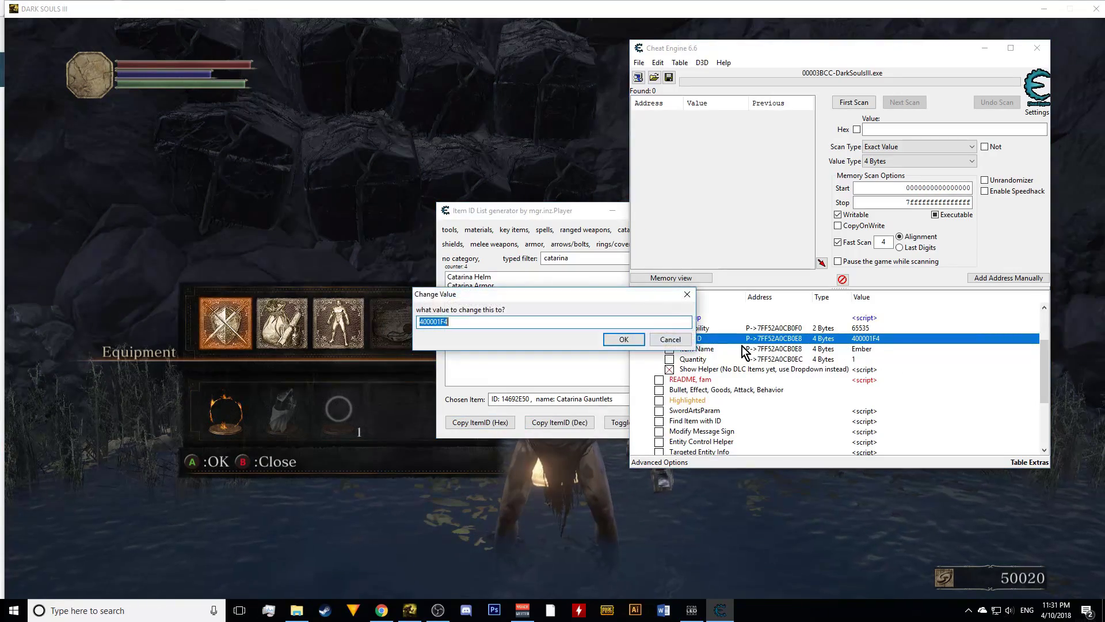
pyautogui.hotkey('ctrl', 'v')
pyautogui.press('Return')
pyautogui.hotkey('alt', 'Tab')
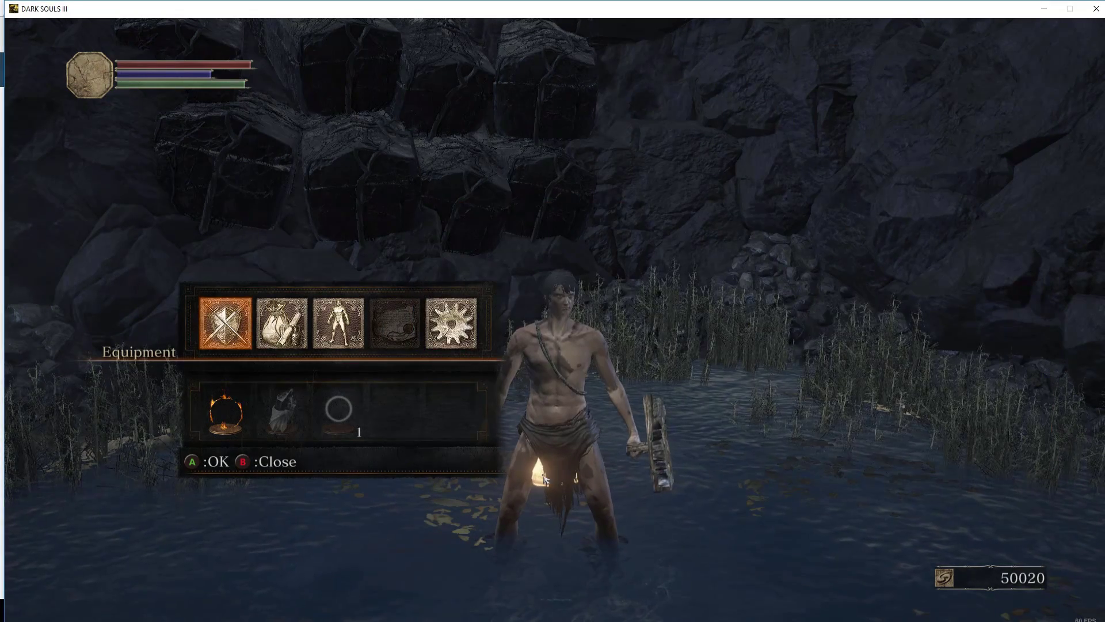
pyautogui.press('Return')
pyautogui.hotkey('alt', 'Tab')
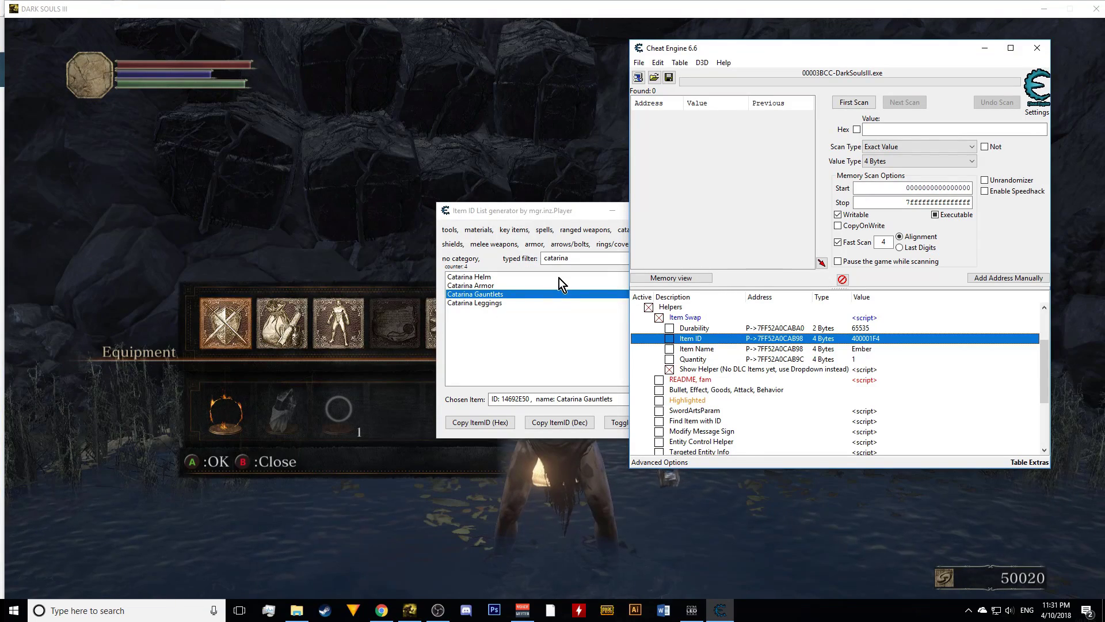
# - Swap in Catarina Leggings 14693238 and receive them in game
pyautogui.click(501, 303)
pyautogui.click(488, 424)
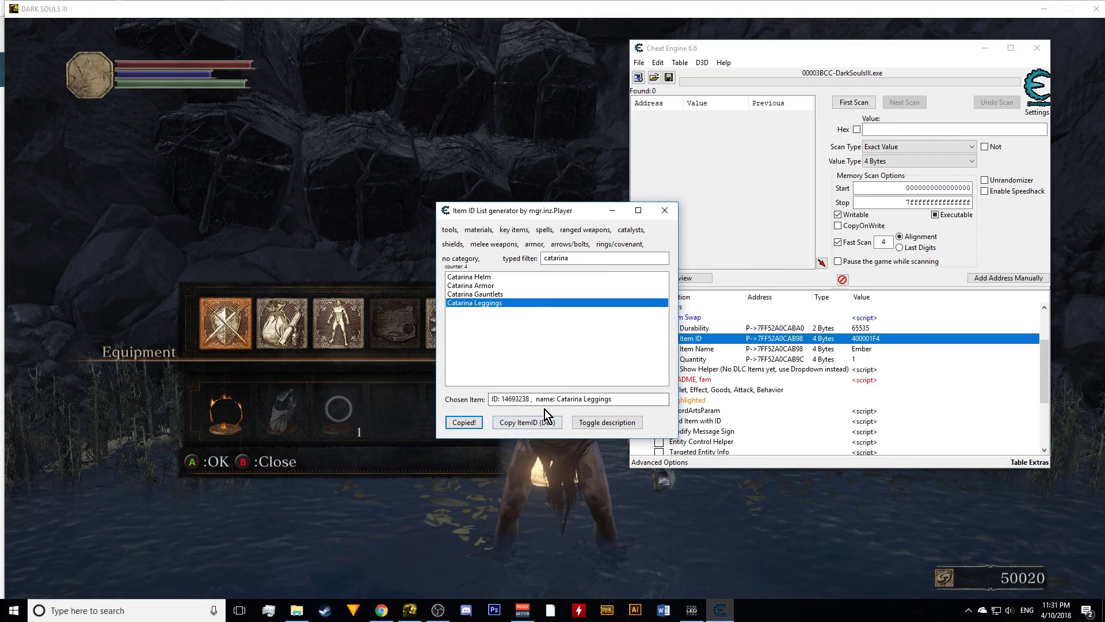
pyautogui.click(876, 340)
pyautogui.doubleClick(875, 339)
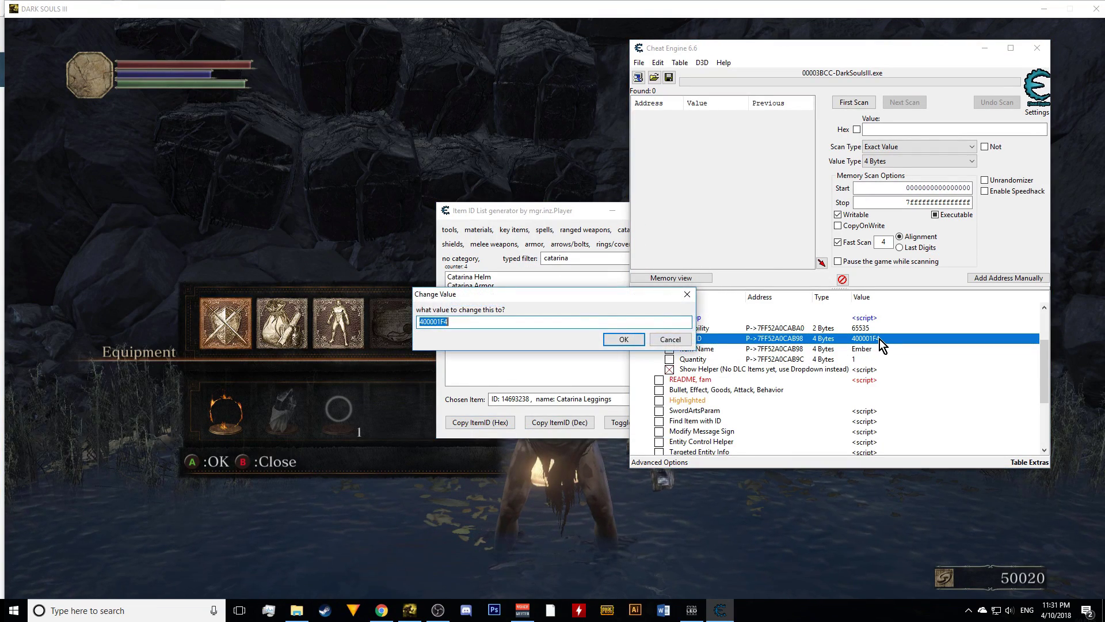
pyautogui.hotkey('ctrl', 'v')
pyautogui.press('Return')
pyautogui.click(613, 518)
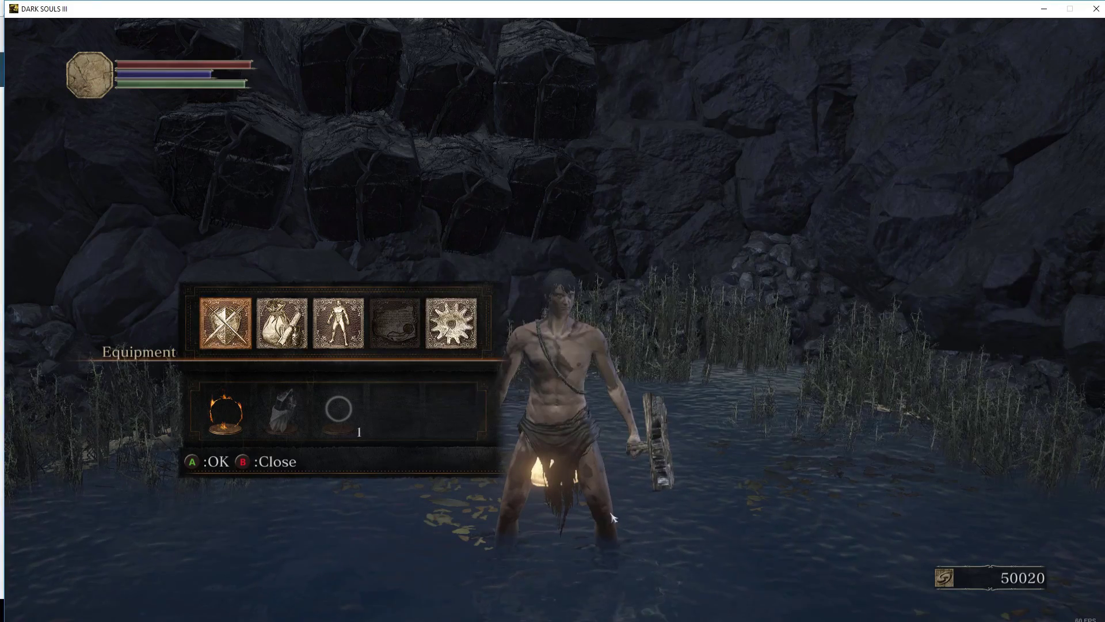
pyautogui.press('Escape')
pyautogui.press('r')
pyautogui.press('e')
pyautogui.press('Escape')
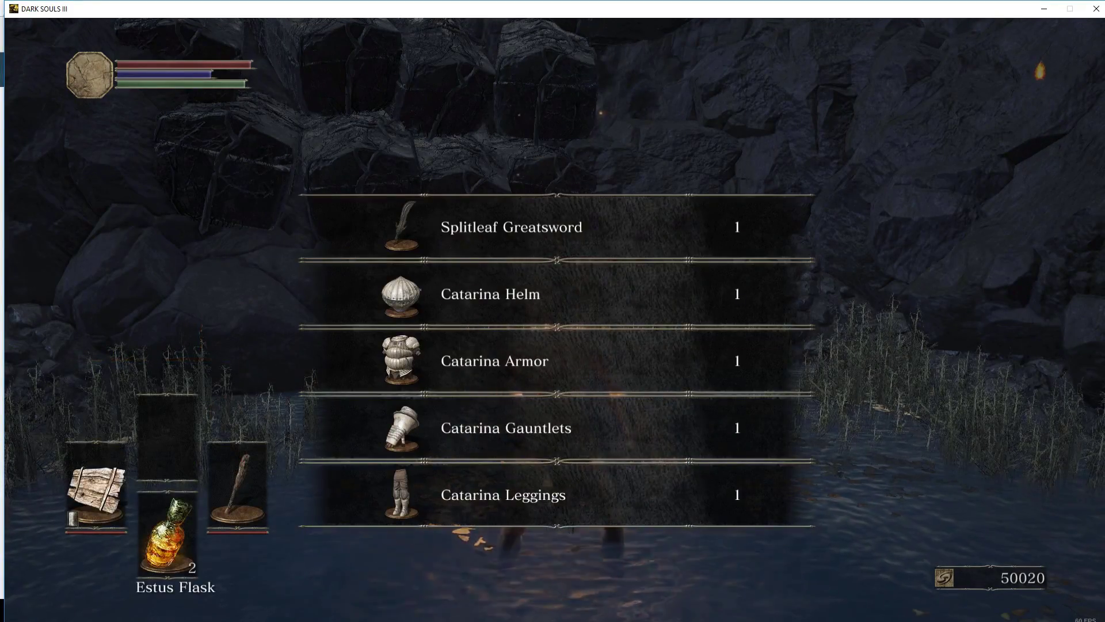
pyautogui.press('Return')
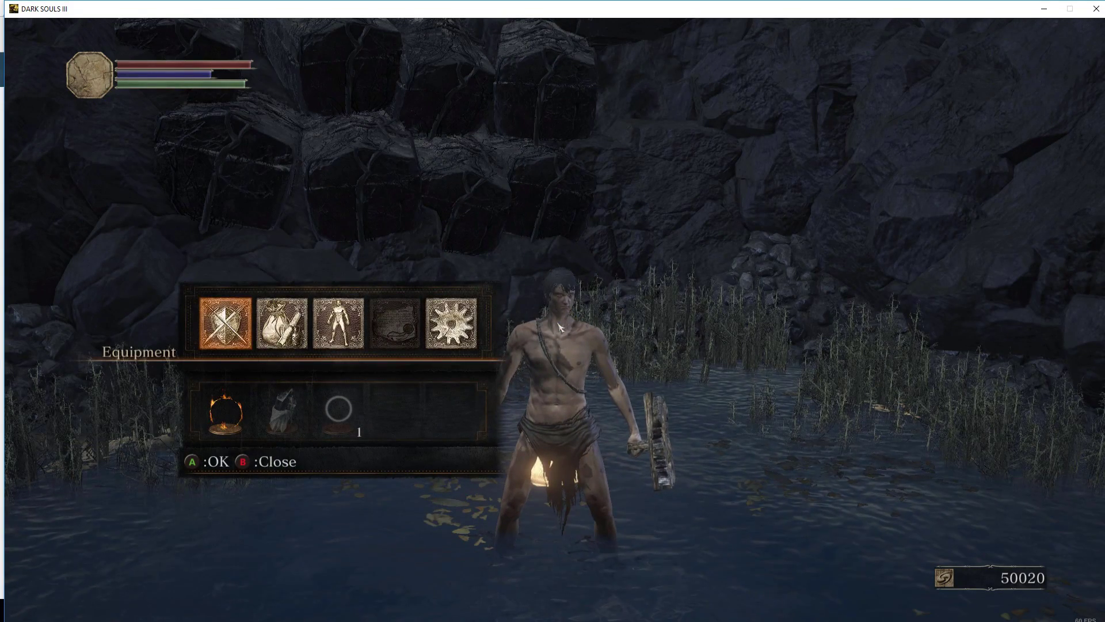
pyautogui.hotkey('alt', 'Tab')
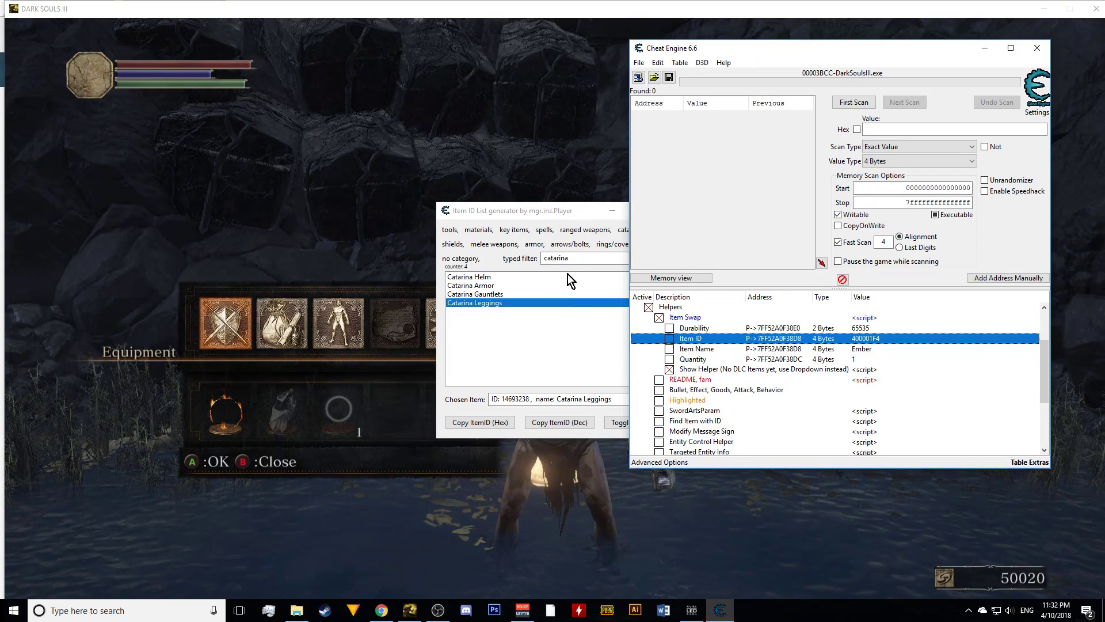
# - Filter by 'undead bon' and set the Item ID to Undead Bone Shard 4000085F
pyautogui.moveTo(577, 258); pyautogui.dragTo(516, 259)
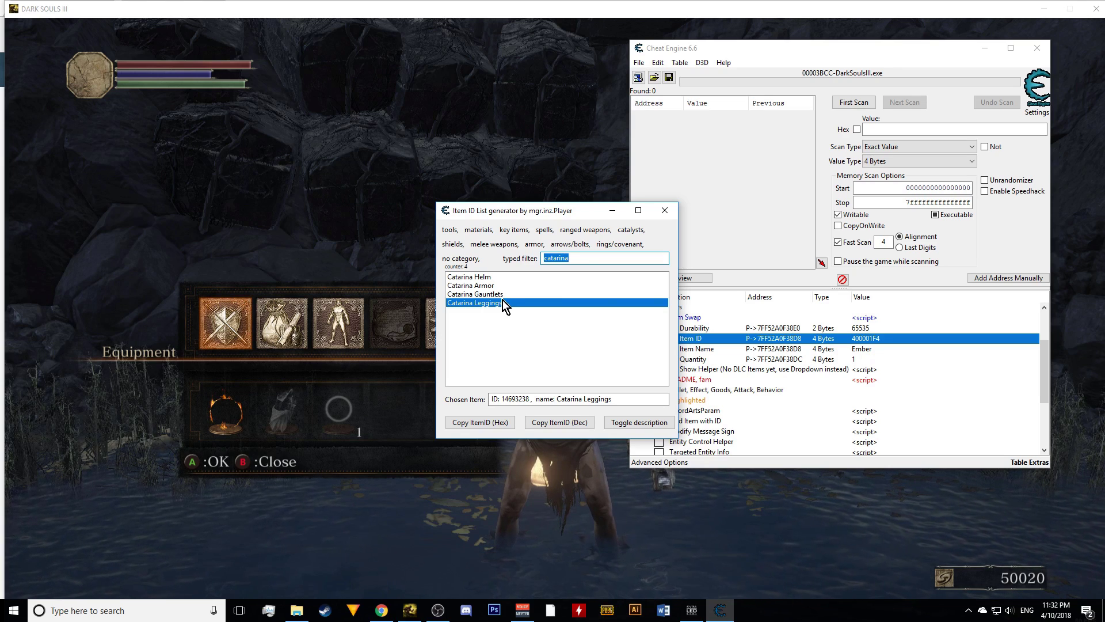
pyautogui.write('und')
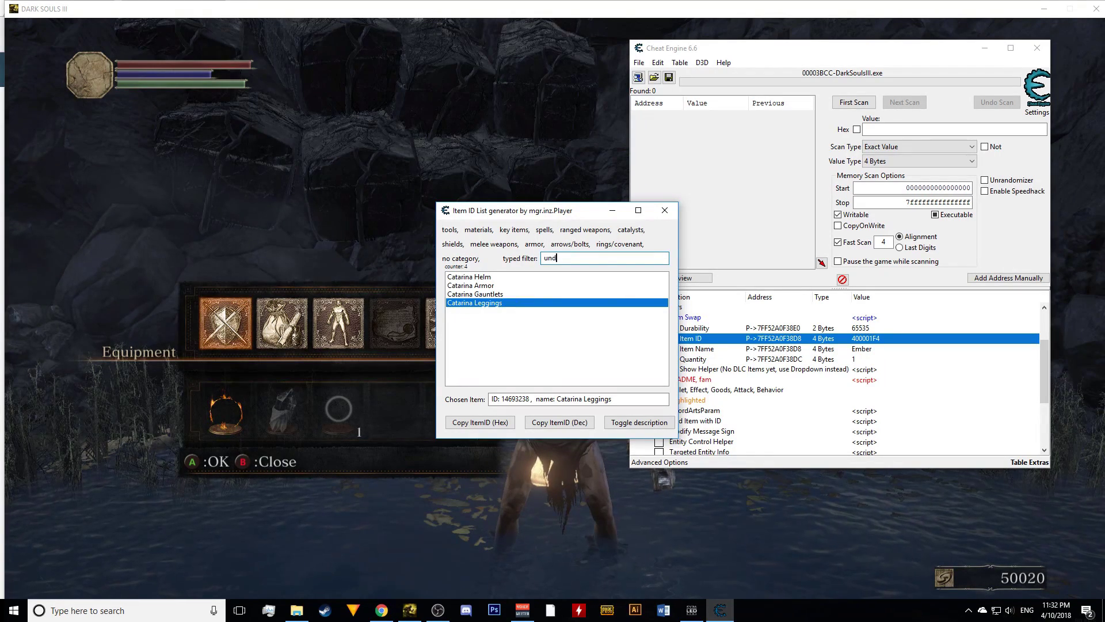
pyautogui.write('ead bone')
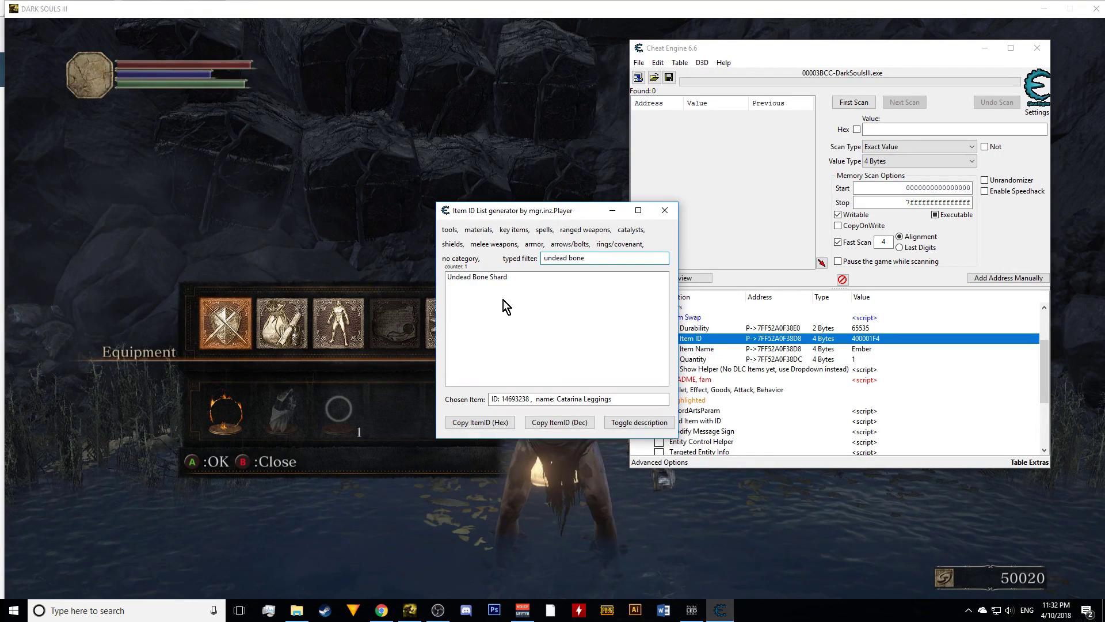
pyautogui.click(487, 277)
pyautogui.click(497, 422)
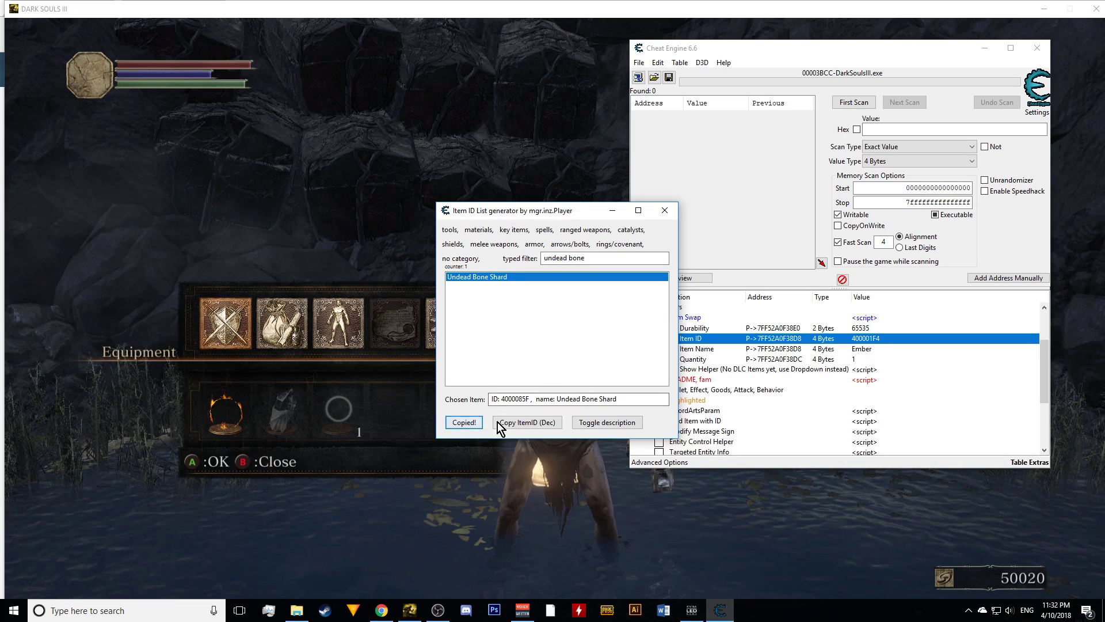
pyautogui.doubleClick(861, 339)
pyautogui.hotkey('ctrl', 'v')
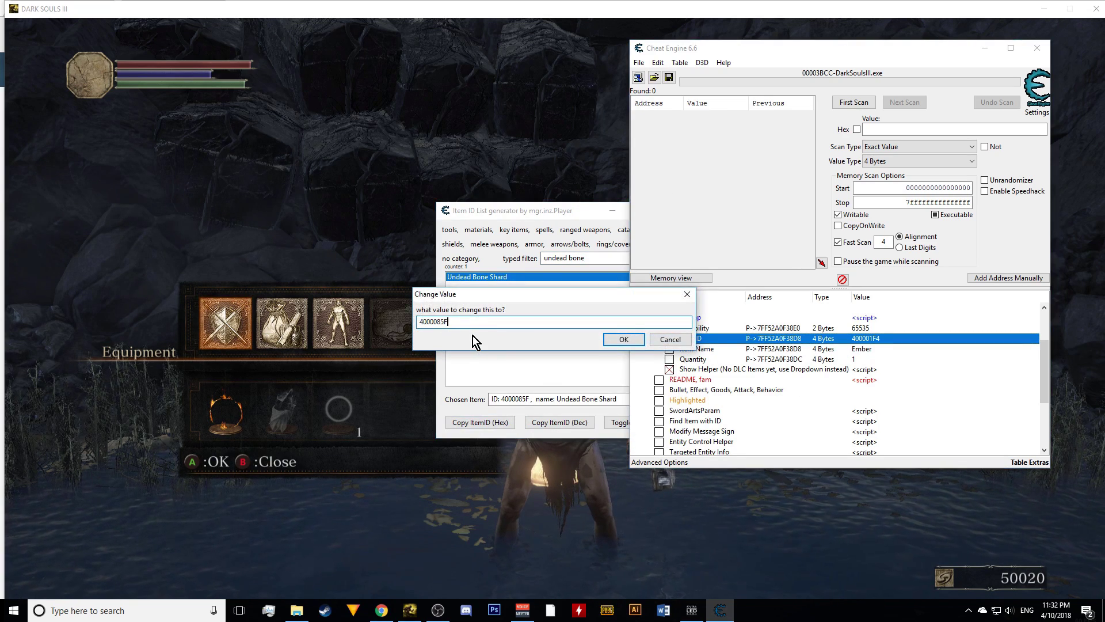
pyautogui.click(635, 341)
# - Set the swap quantity to 10 and pick up the Undead Bone Shards in game
pyautogui.doubleClick(877, 358)
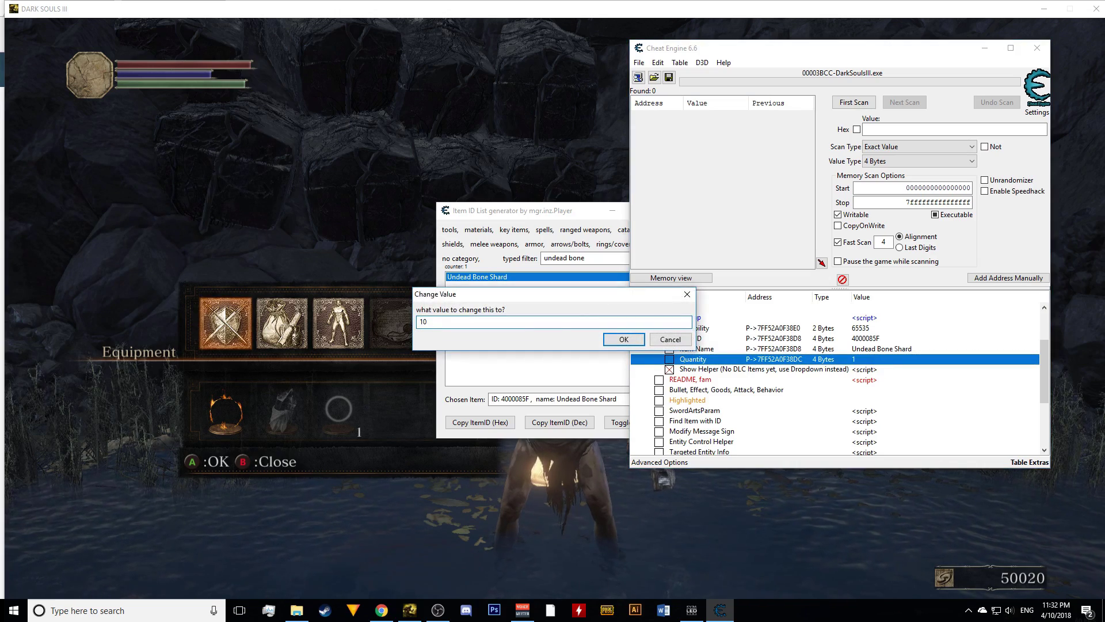
pyautogui.write('10')
pyautogui.press('Return')
pyautogui.click(346, 561)
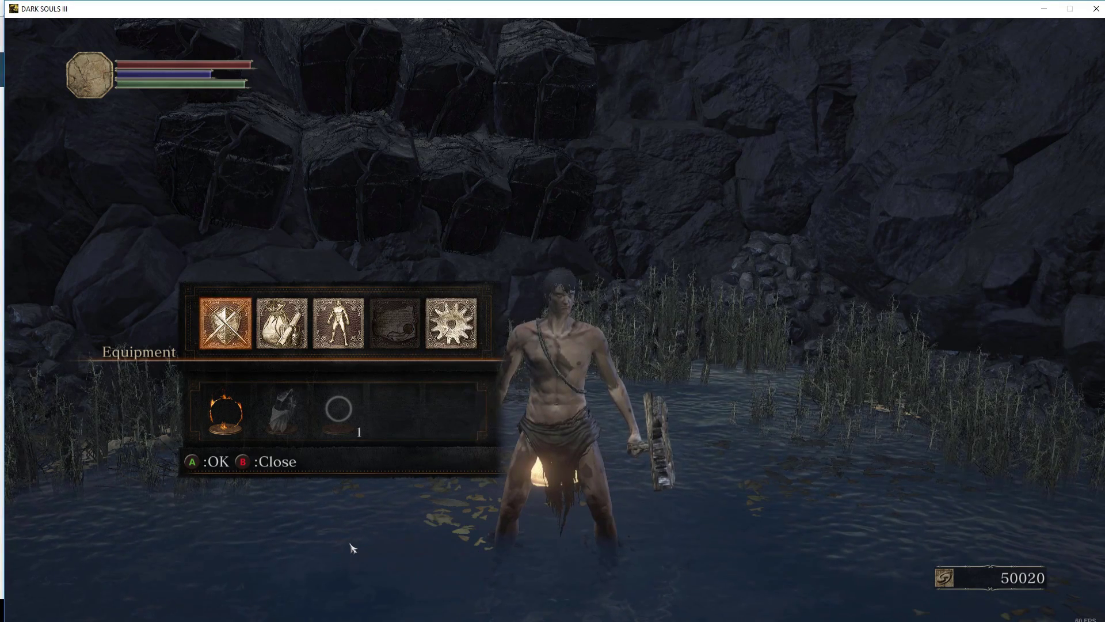
pyautogui.press('Escape')
pyautogui.press('e')
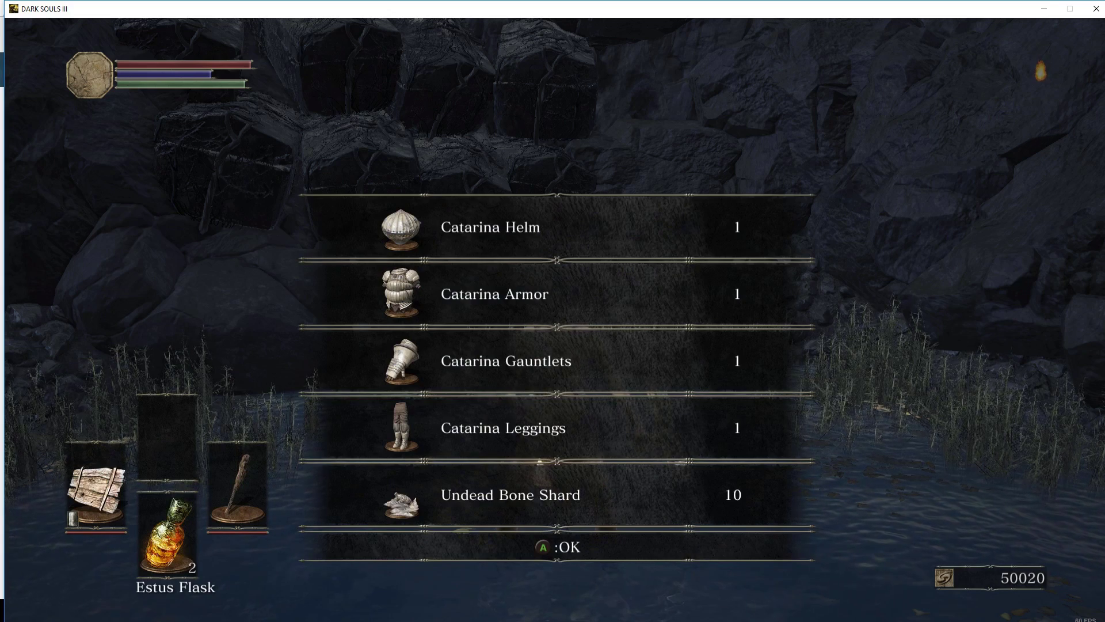
pyautogui.press('Escape')
pyautogui.hotkey('alt', 'Tab')
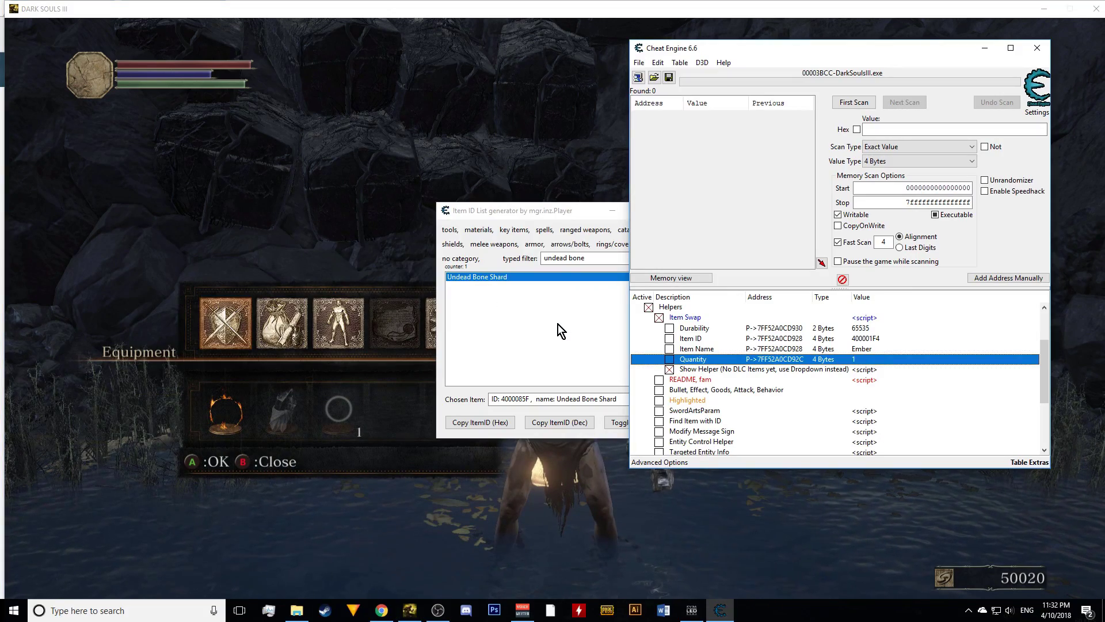
# - Filter by 'estus' and set the Item ID to the Estus Shard hex ID
pyautogui.tripleClick(571, 253)
pyautogui.write('estus sha')
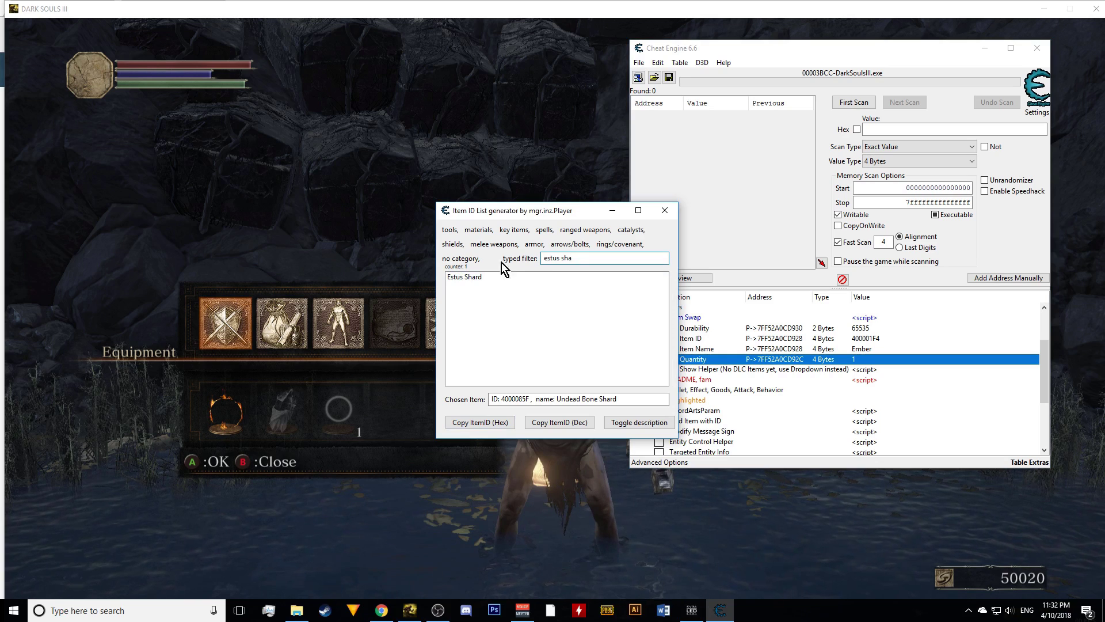
pyautogui.click(553, 276)
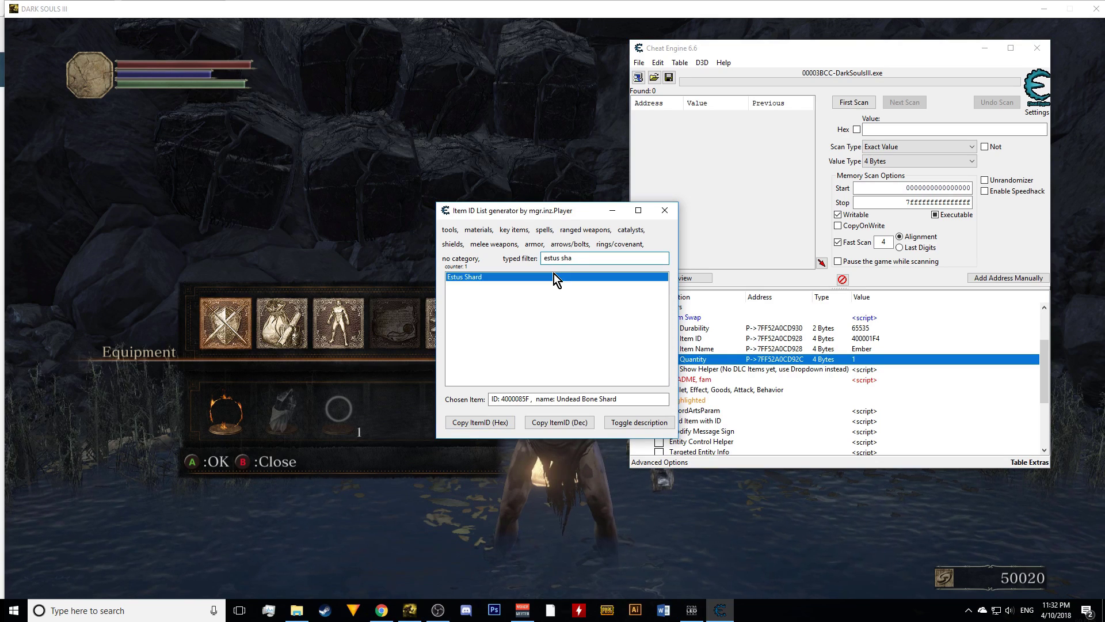
pyautogui.click(484, 423)
pyautogui.click(879, 339)
pyautogui.doubleClick(878, 340)
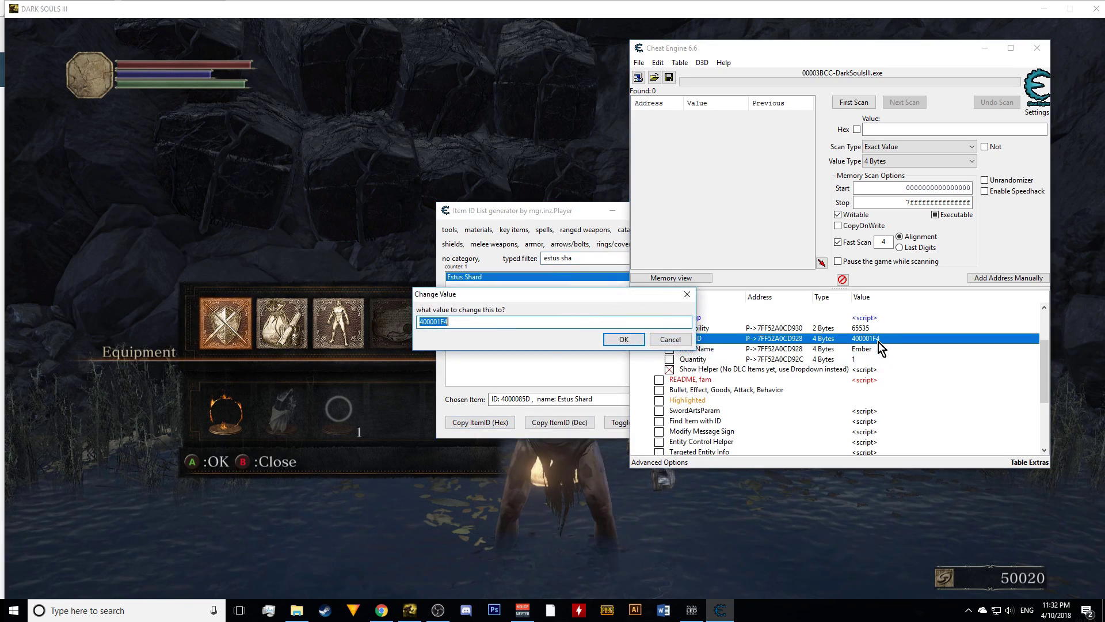
pyautogui.hotkey('ctrl', 'v')
pyautogui.click(624, 341)
# - Set the swap quantity to 15 and pick up the Estus Shards in game
pyautogui.doubleClick(854, 359)
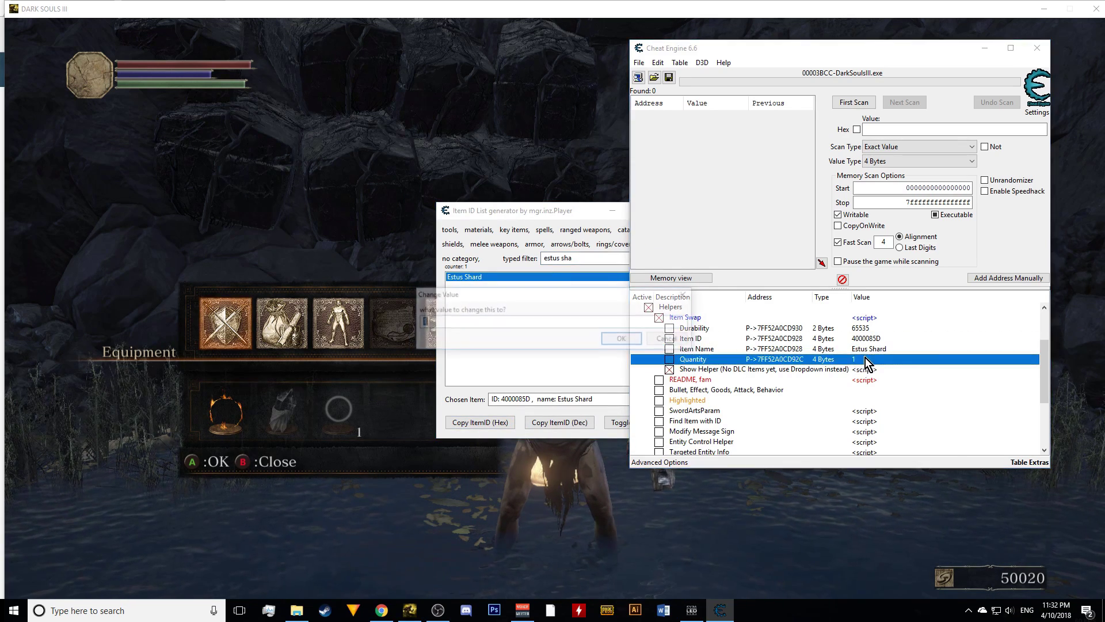
pyautogui.write('15')
pyautogui.press('Return')
pyautogui.click(624, 487)
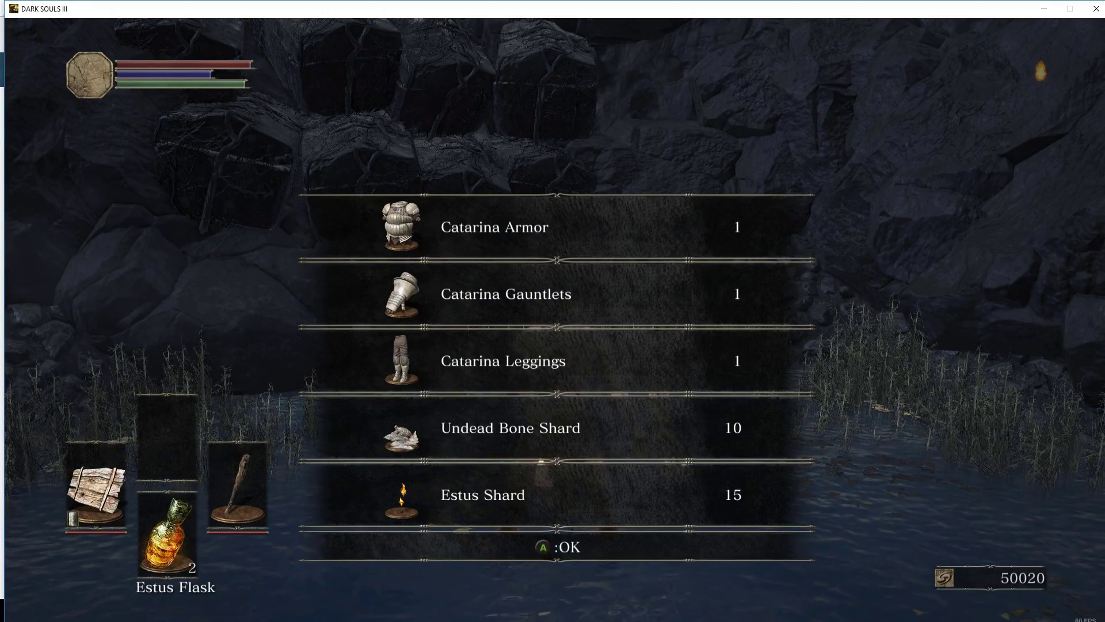
pyautogui.press('e')
pyautogui.press('Escape')
pyautogui.hotkey('alt', 'Tab')
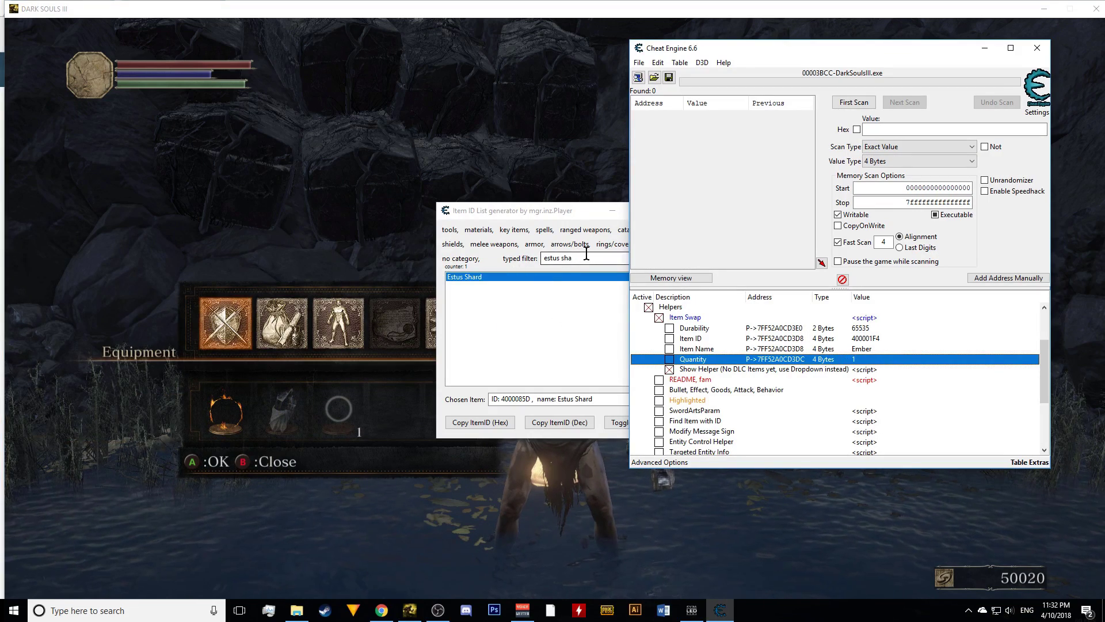
pyautogui.click(521, 260)
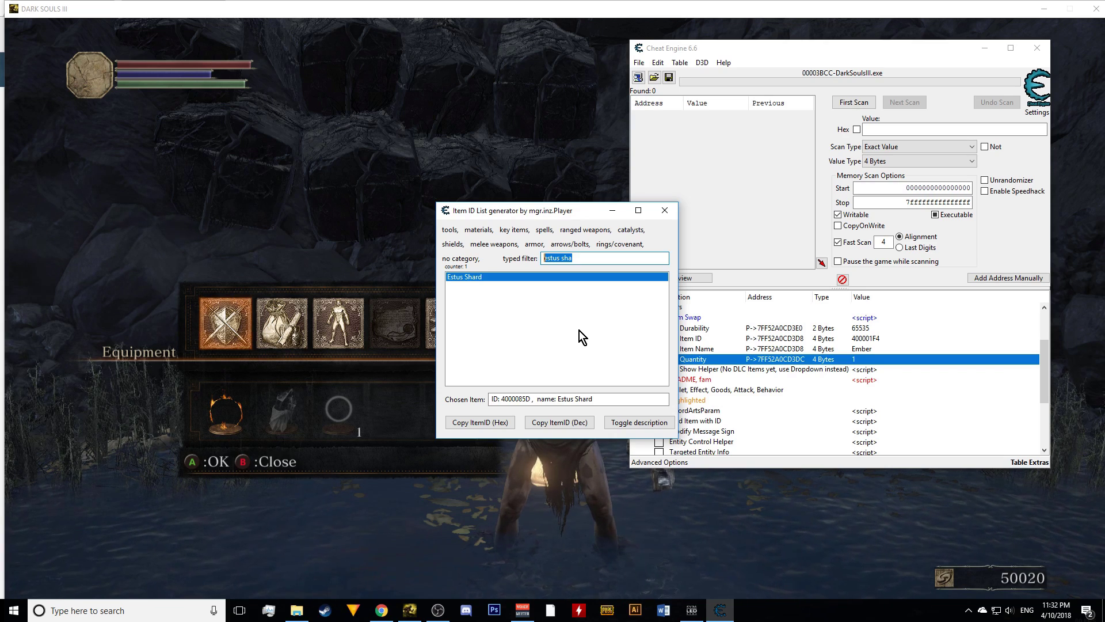
# - Set the Item Swap to Green Blossom (ID 40000104) with quantity 200
pyautogui.write('gre')
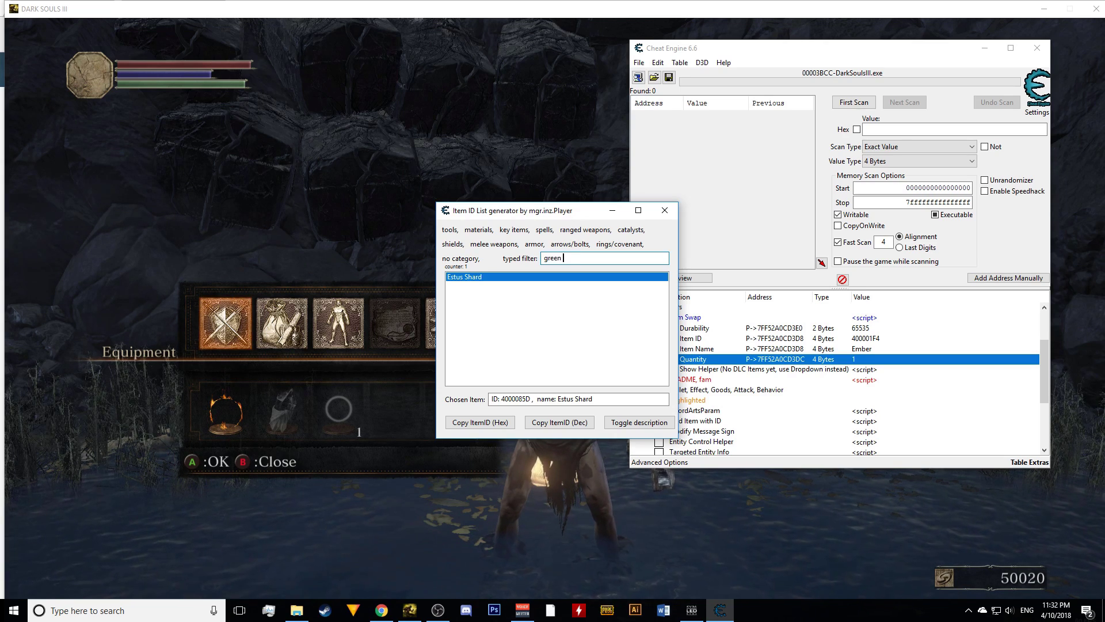
pyautogui.write('en')
pyautogui.click(484, 277)
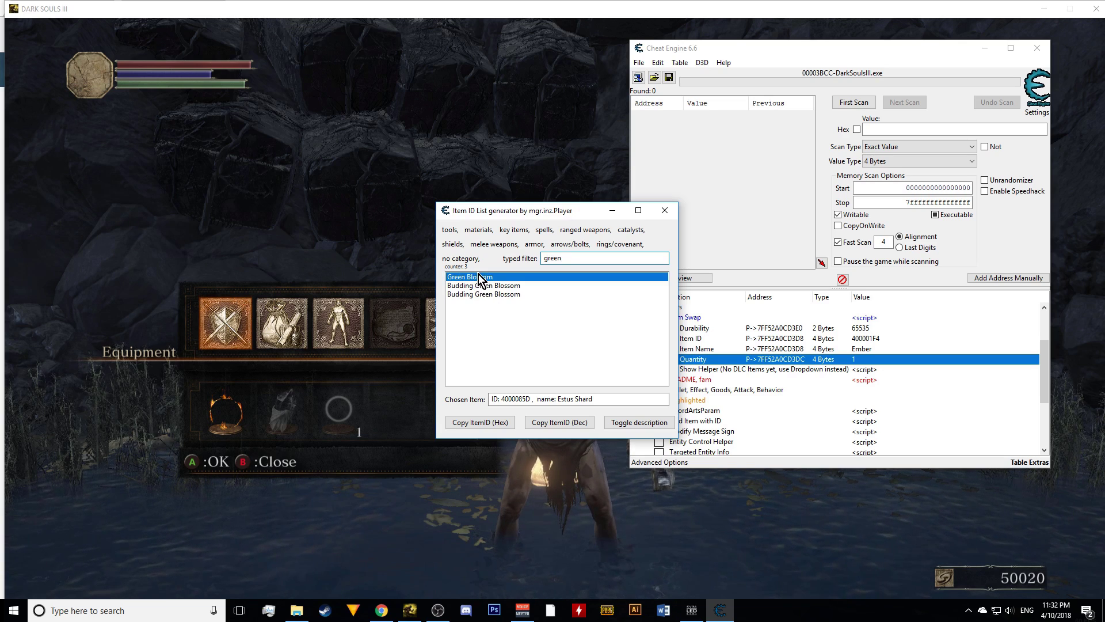
pyautogui.click(480, 422)
pyautogui.doubleClick(878, 339)
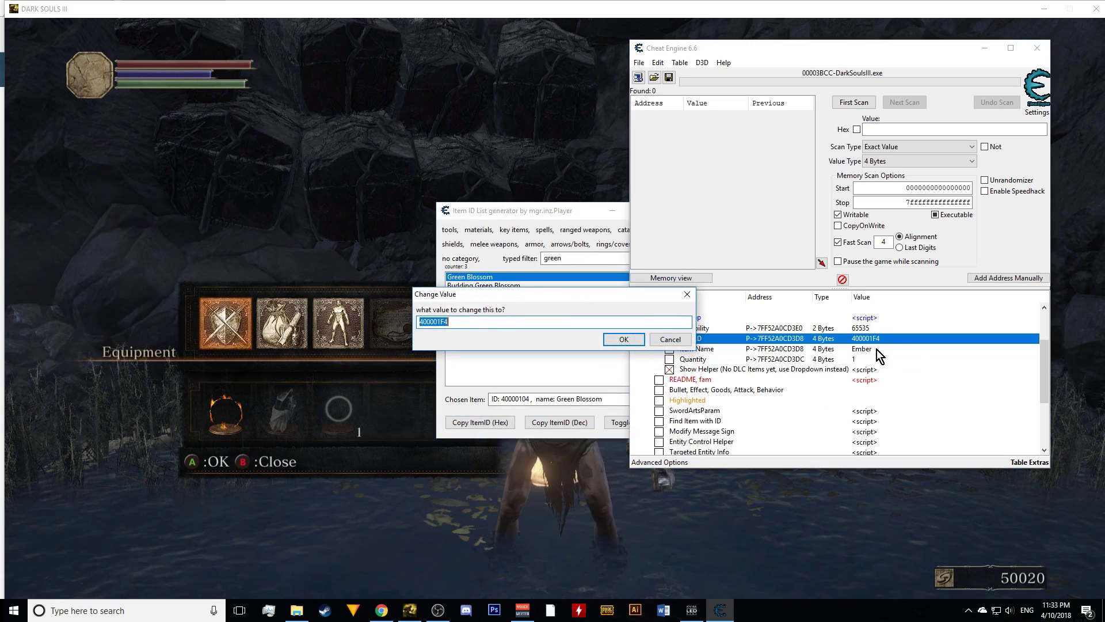
pyautogui.hotkey('ctrl', 'v')
pyautogui.click(621, 340)
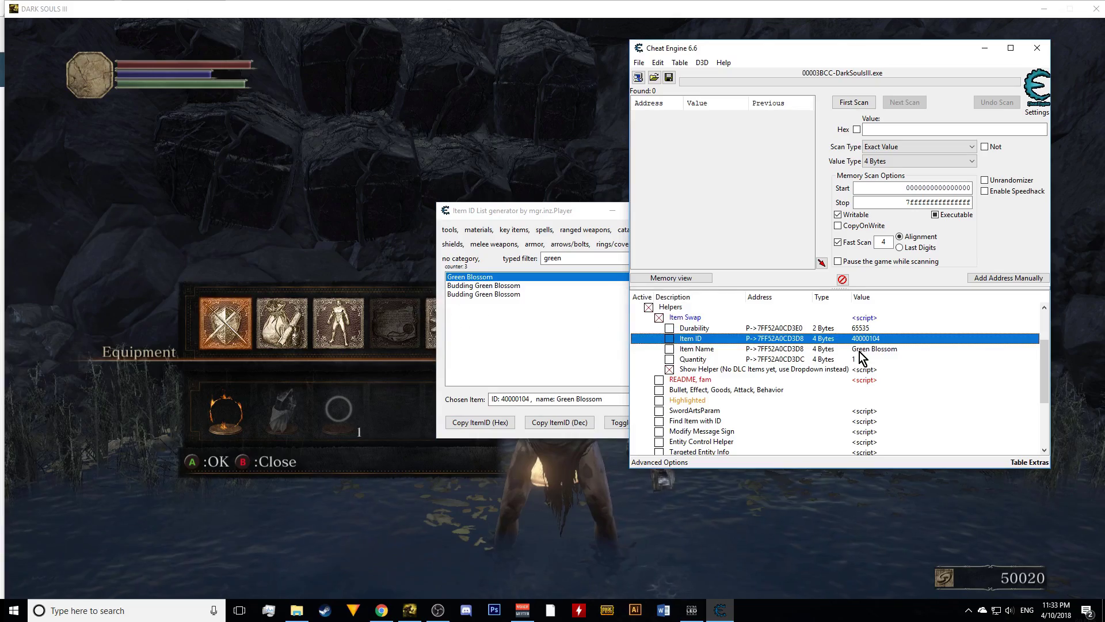
pyautogui.doubleClick(863, 359)
pyautogui.write('200')
pyautogui.press('Return')
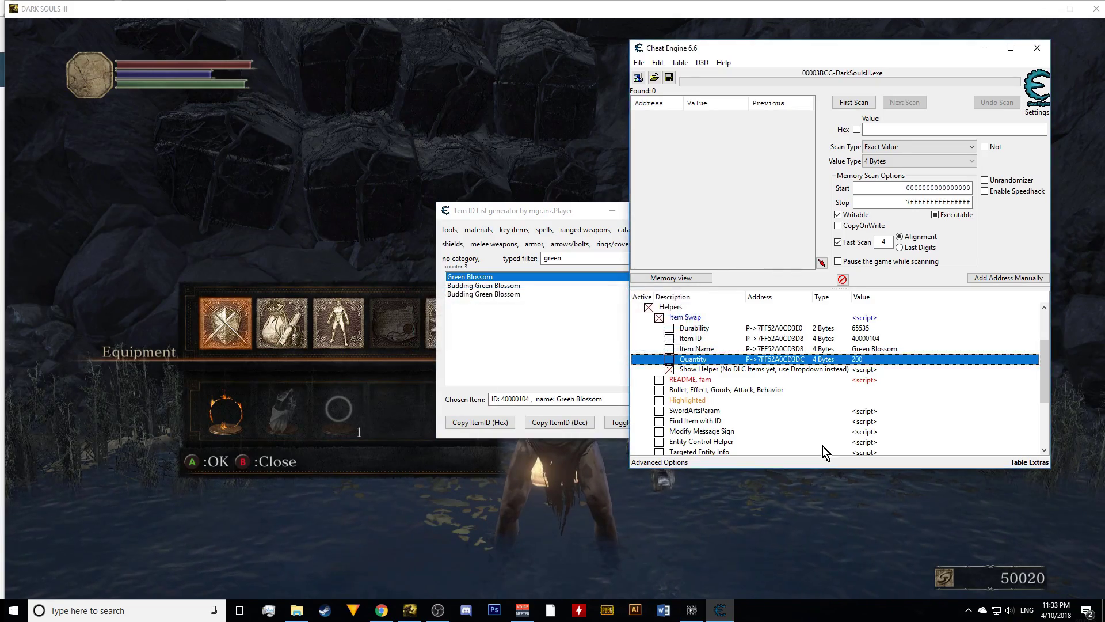
# - Collect the 200 Green Blossoms in game, then switch back to Cheat Engine
pyautogui.click(510, 541)
pyautogui.press('Escape')
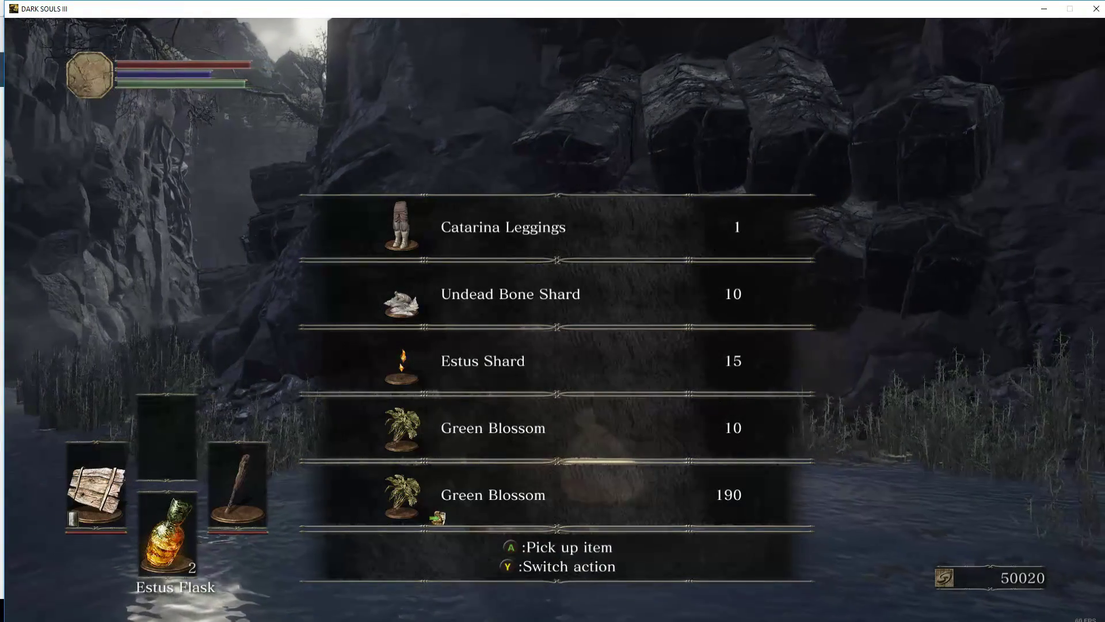
pyautogui.press('Escape')
pyautogui.hotkey('alt', 'Tab')
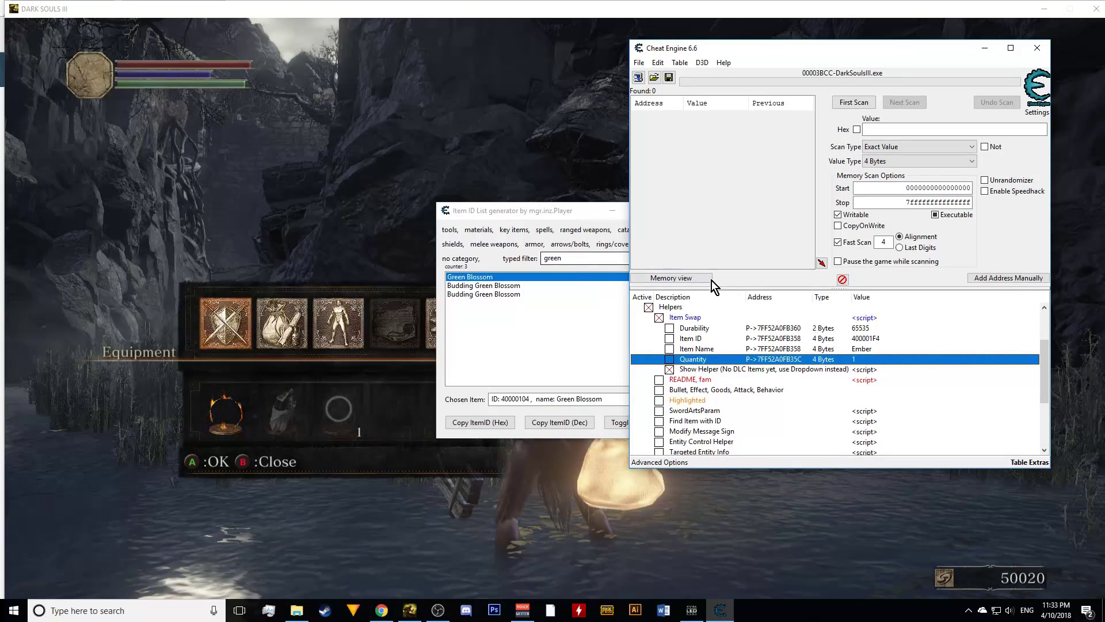
# - Filter for 'ho' and set the Item ID to the first Hornet Ring's ID, 20000075
pyautogui.click(525, 255)
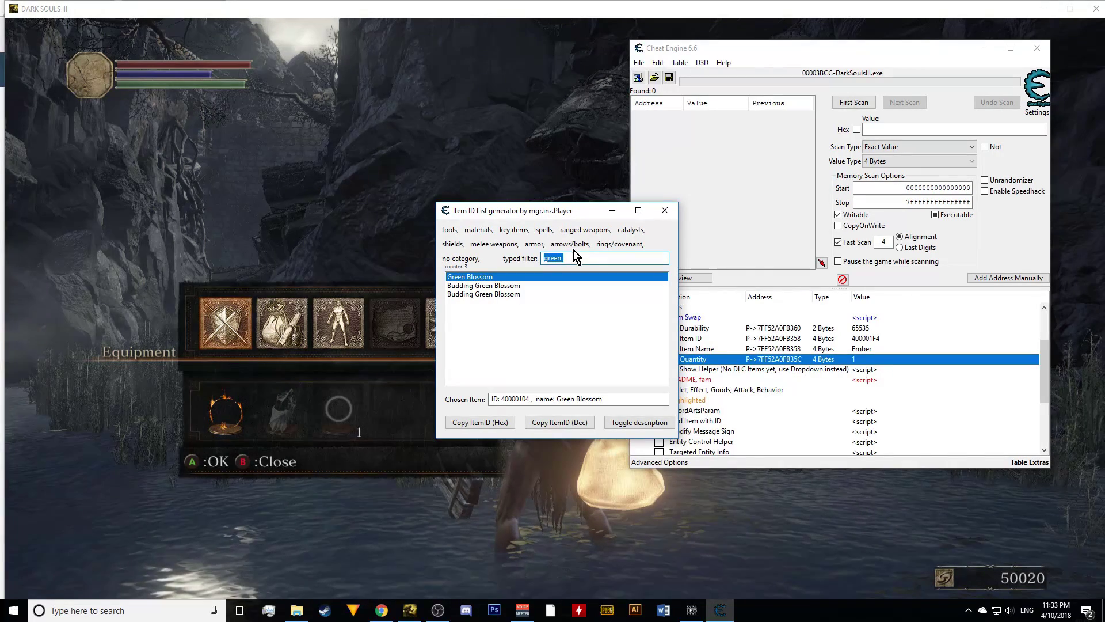
pyautogui.write('hornet')
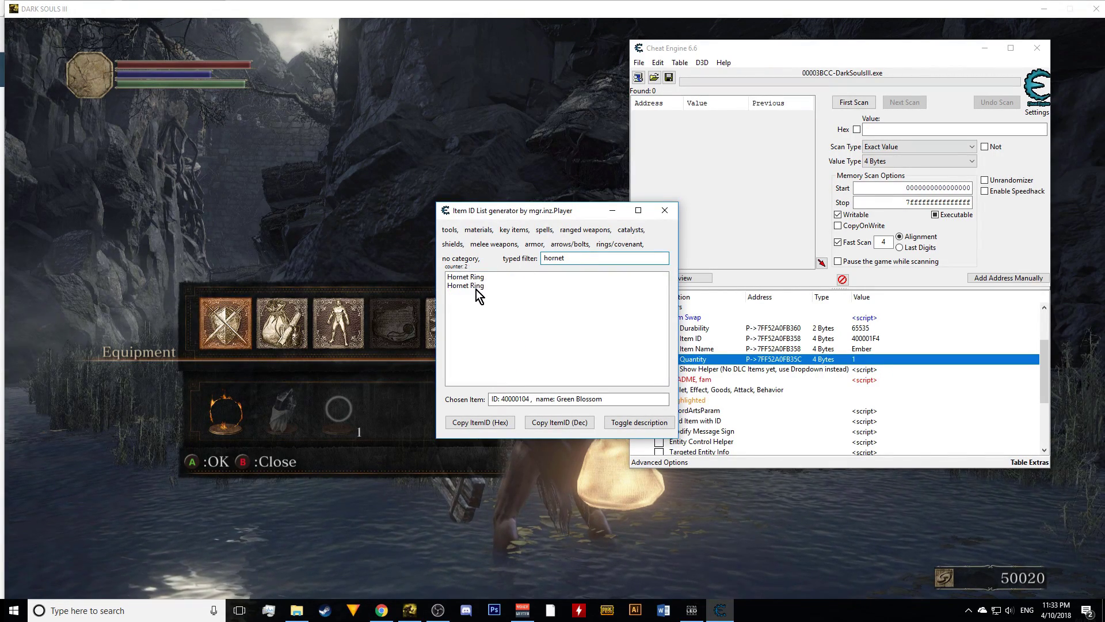
pyautogui.click(477, 285)
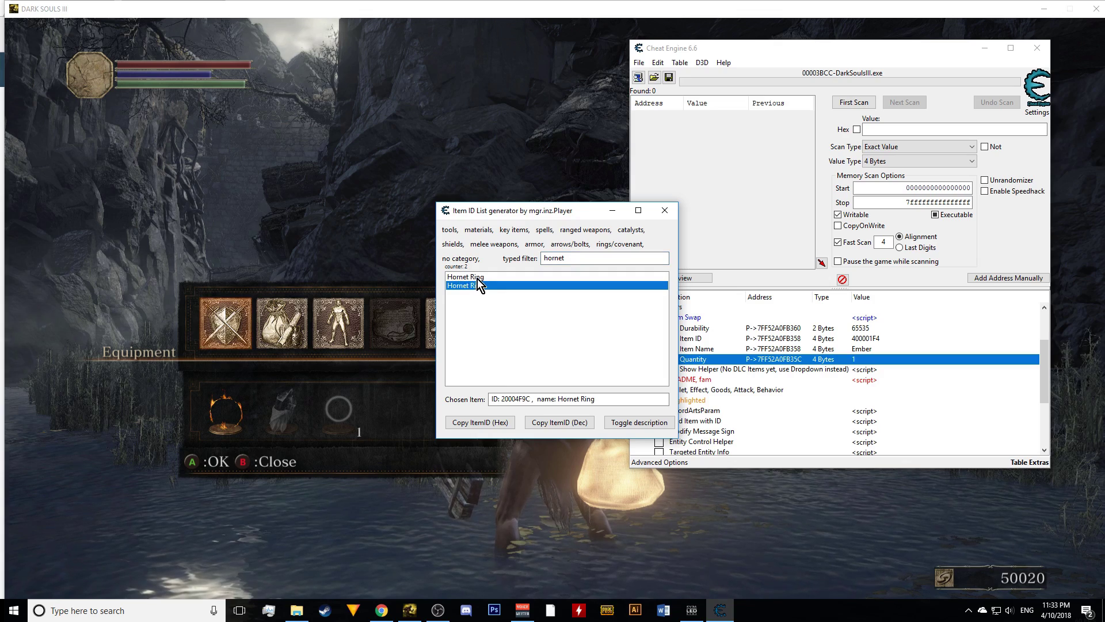
pyautogui.click(477, 277)
pyautogui.click(480, 284)
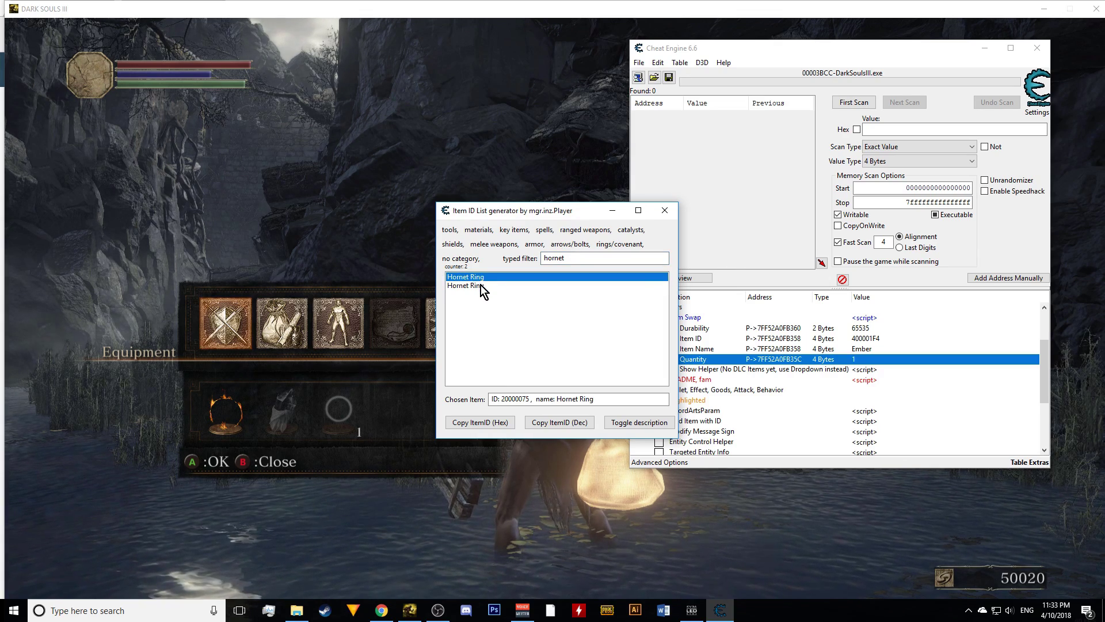
pyautogui.click(480, 286)
pyautogui.click(486, 277)
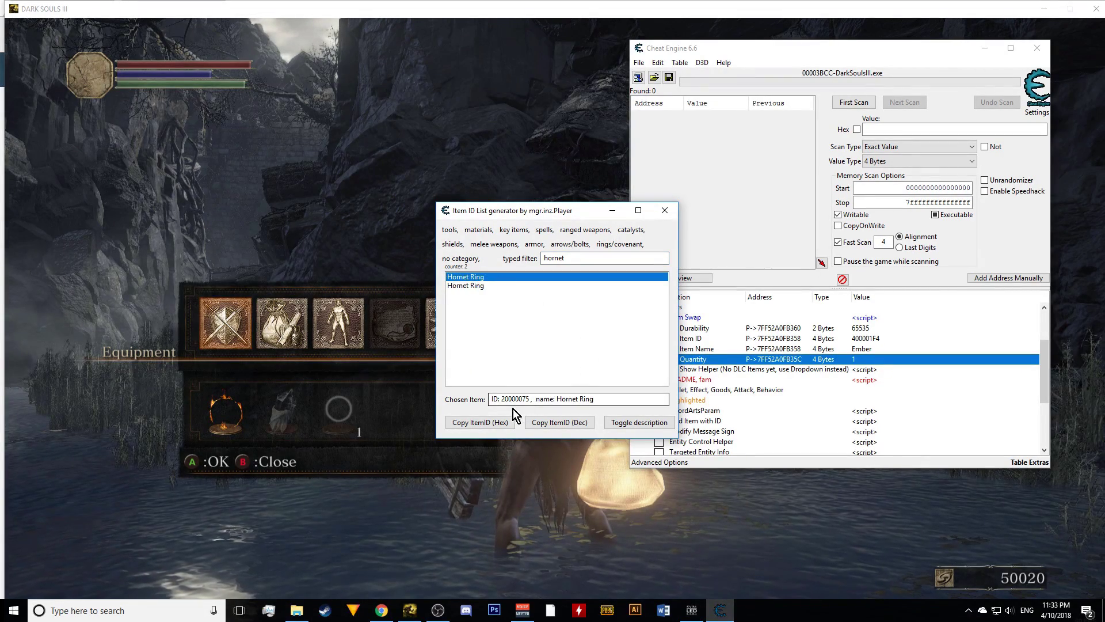
pyautogui.click(490, 422)
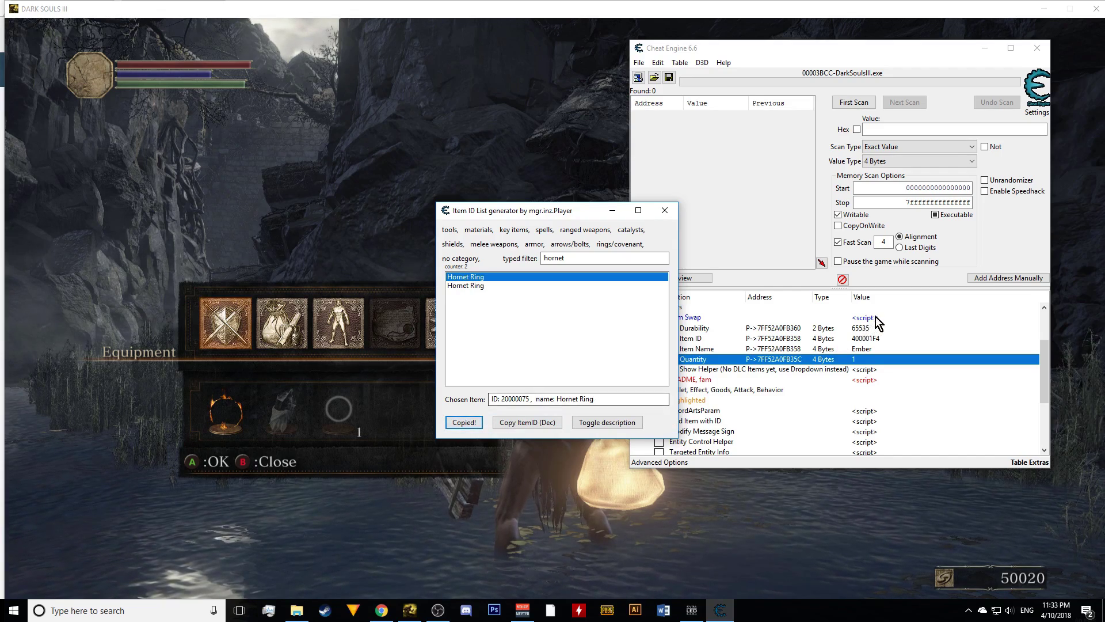
pyautogui.click(856, 340)
pyautogui.doubleClick(855, 340)
pyautogui.hotkey('ctrl', 'v')
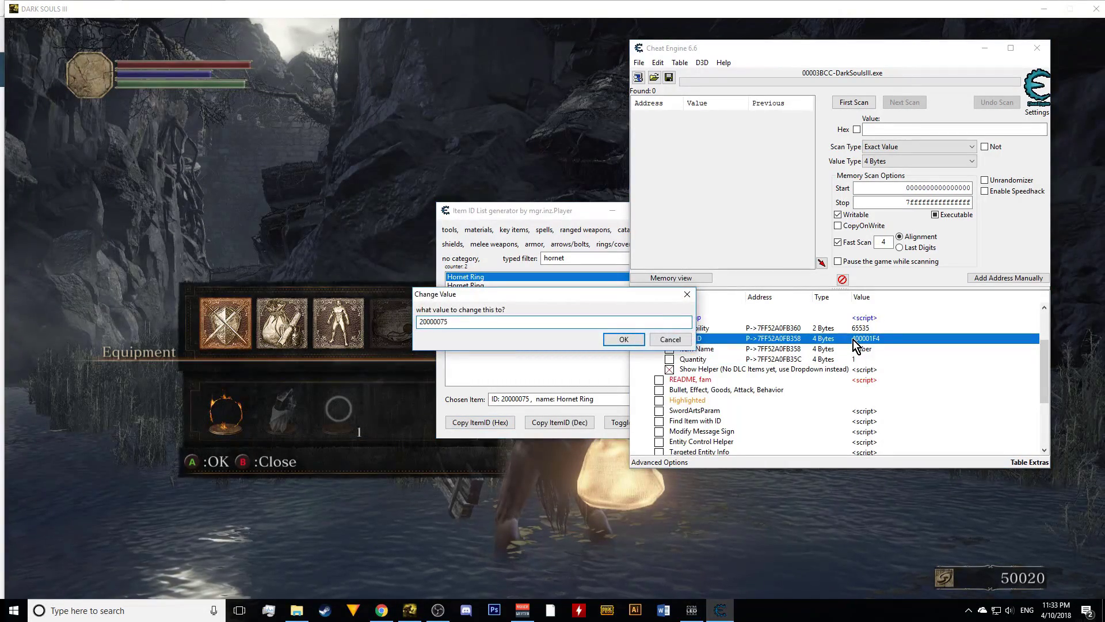
pyautogui.press('Return')
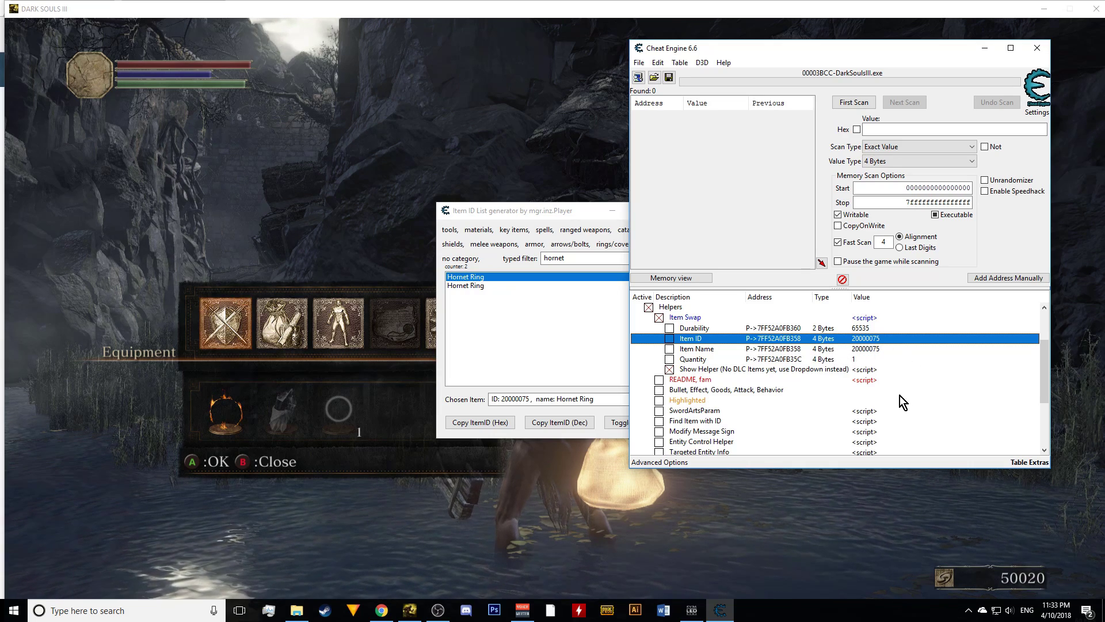
# - Replace it with the second Hornet Ring ID 20004F9C and return to the game
pyautogui.click(467, 286)
pyautogui.click(481, 423)
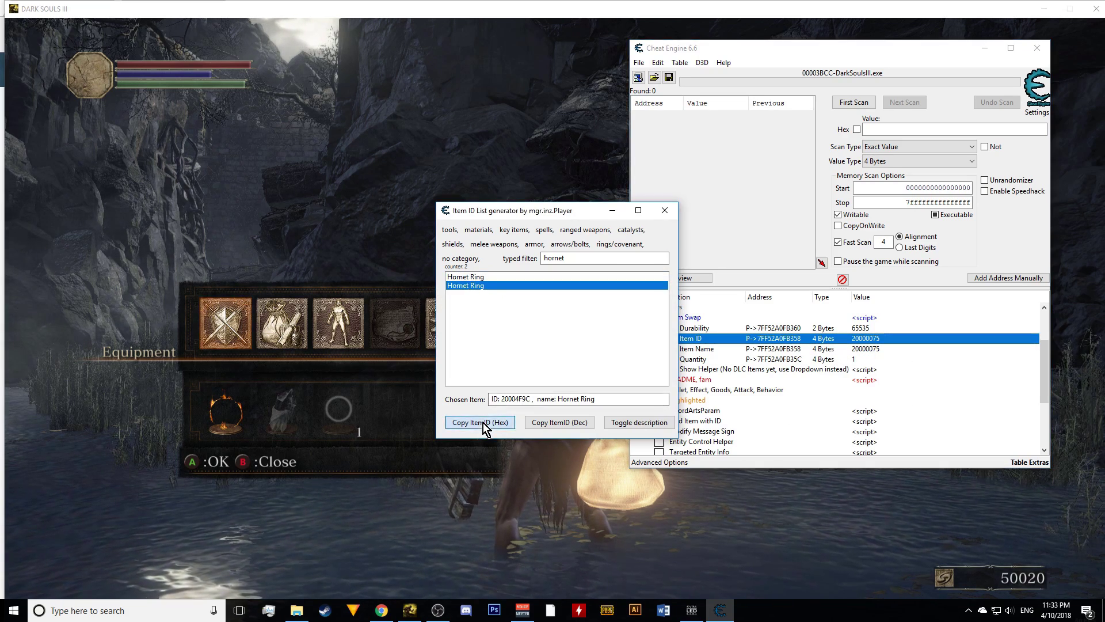
pyautogui.doubleClick(861, 340)
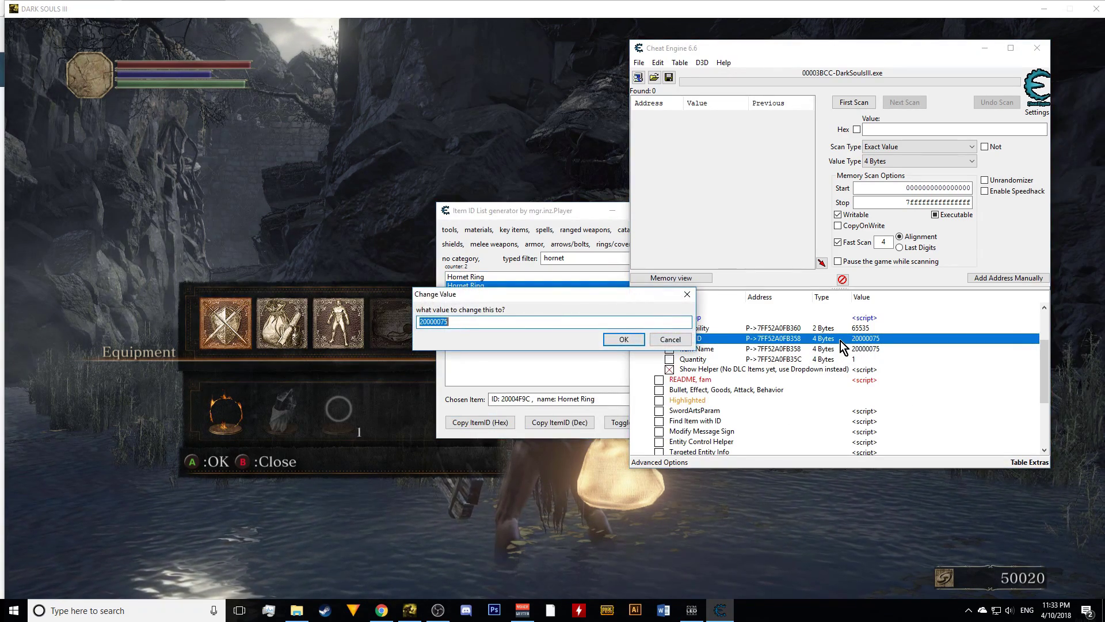
pyautogui.hotkey('ctrl', 'v')
pyautogui.press('Return')
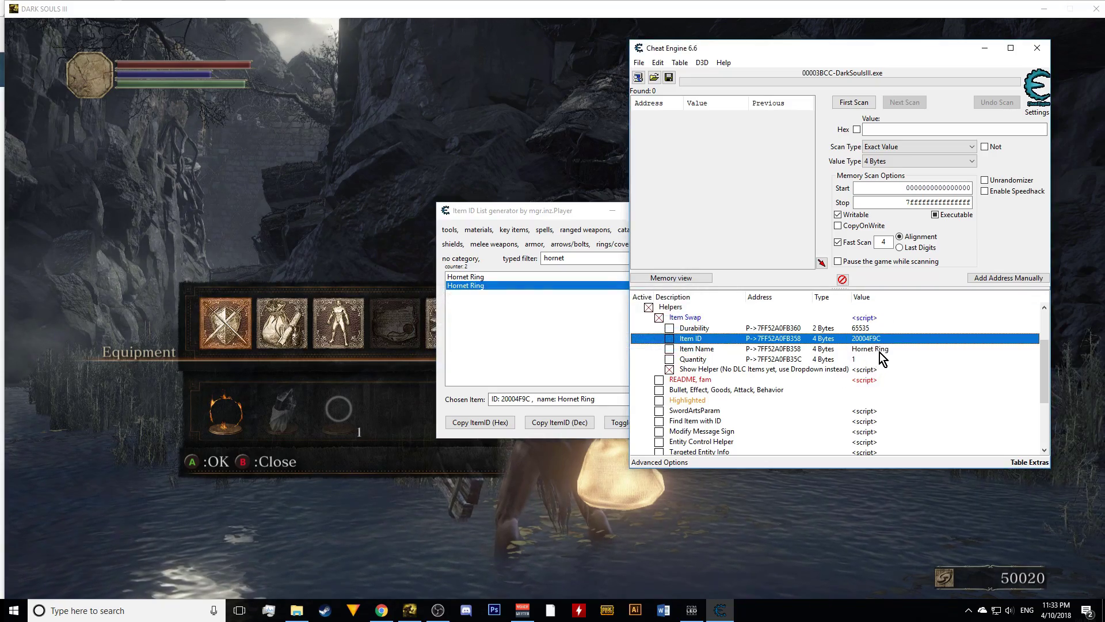
pyautogui.click(380, 423)
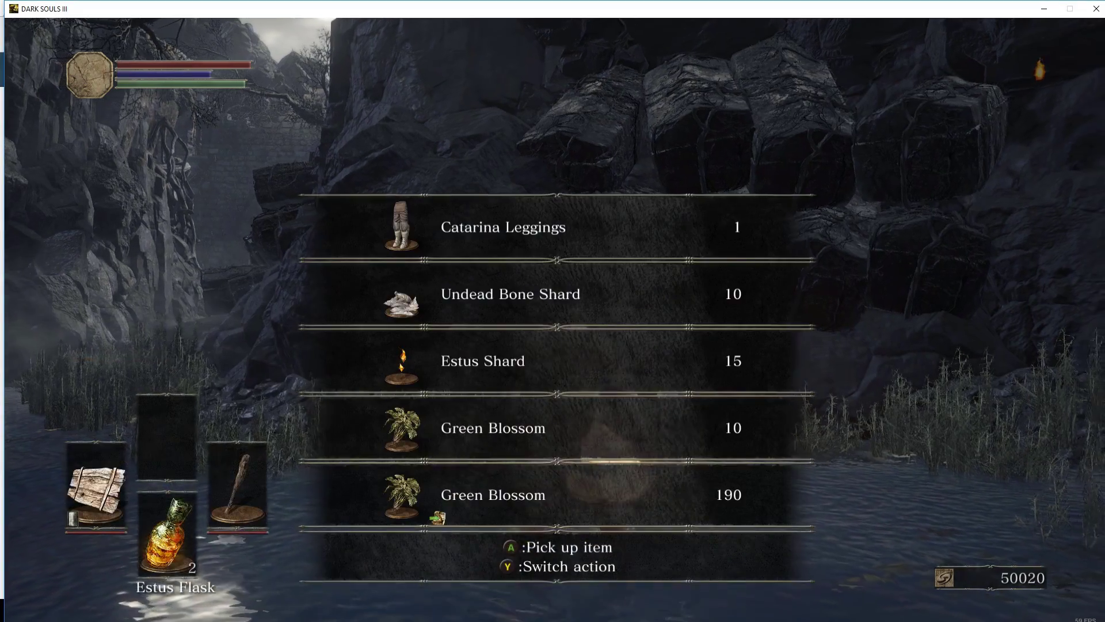
# - Pick up the items and equip the Hornet Ring in a ring slot
pyautogui.press('e')
pyautogui.press('e')
pyautogui.press('Escape')
pyautogui.press('e')
pyautogui.press('Down')
pyautogui.press('Down')
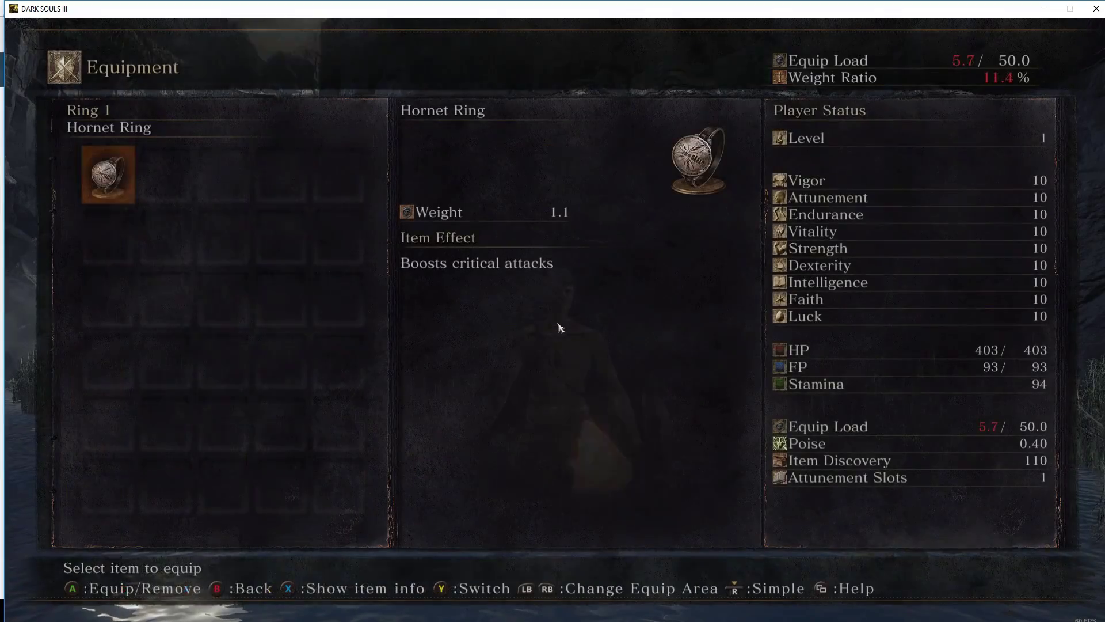
pyautogui.press('Return')
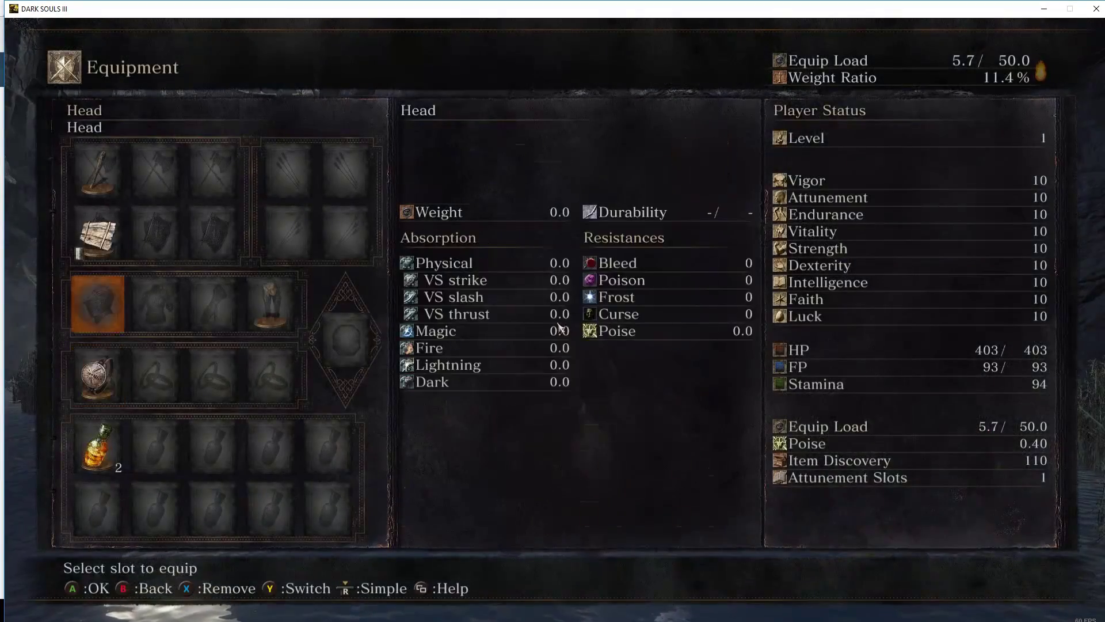
# - Equip the Catarina Leggings and Catarina Gauntlets
pyautogui.press('Up')
pyautogui.press('Right')
pyautogui.press('Up')
pyautogui.press('Down')
pyautogui.press('Down')
pyautogui.press('Right')
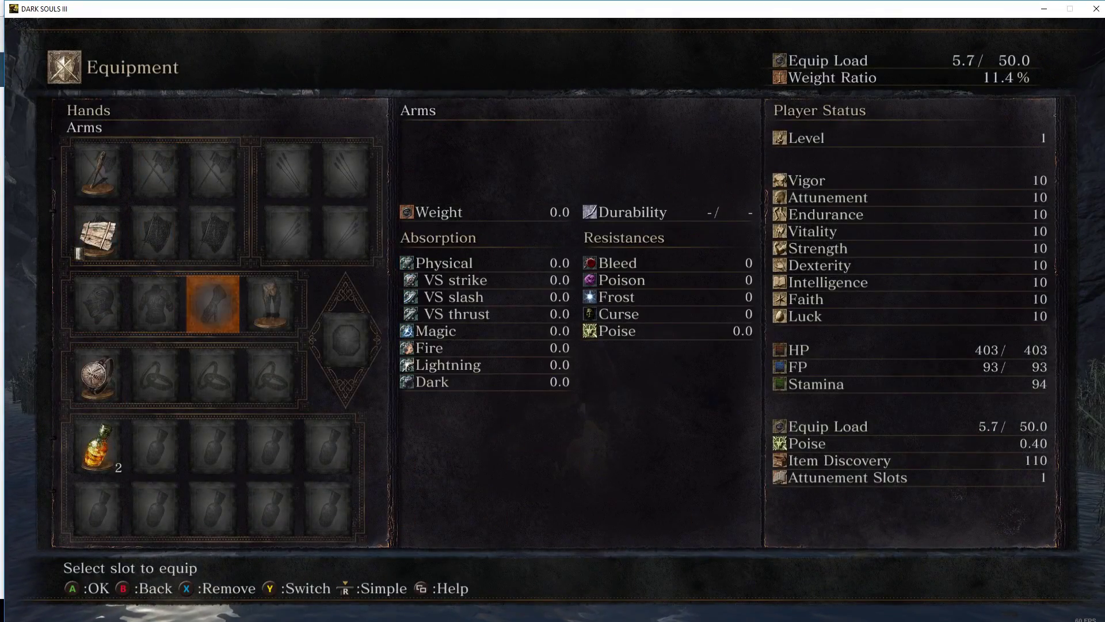
pyautogui.press('Right')
pyautogui.press('Return')
pyautogui.press('Right')
pyautogui.press('Return')
pyautogui.press('Left')
pyautogui.press('Return')
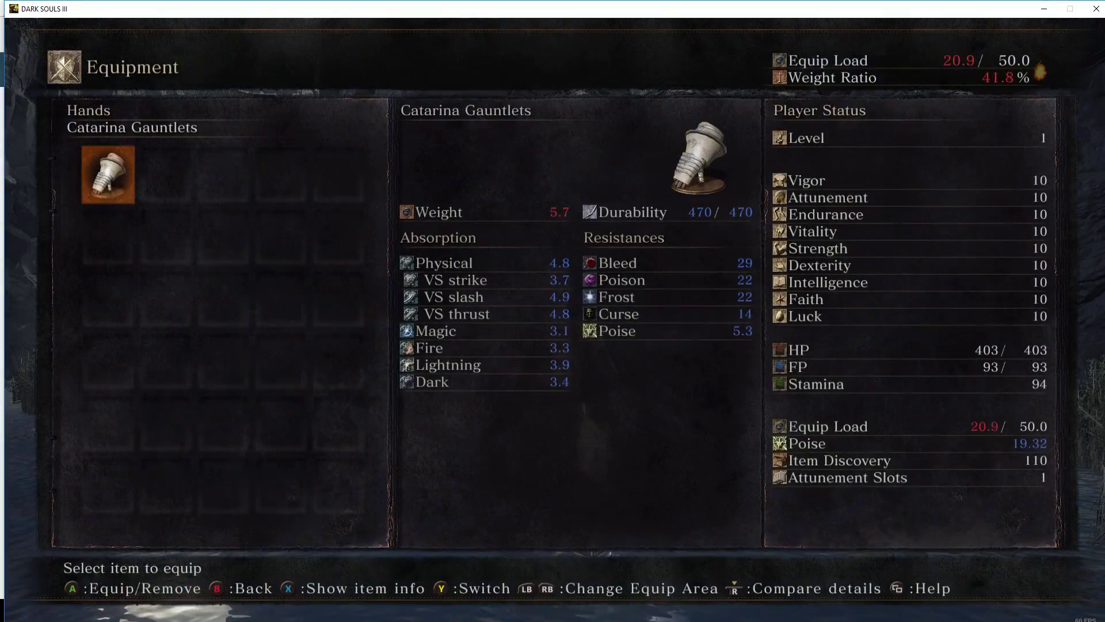
pyautogui.press('Return')
# - Equip the Catarina Armor and Catarina Helm
pyautogui.press('Left')
pyautogui.press('Return')
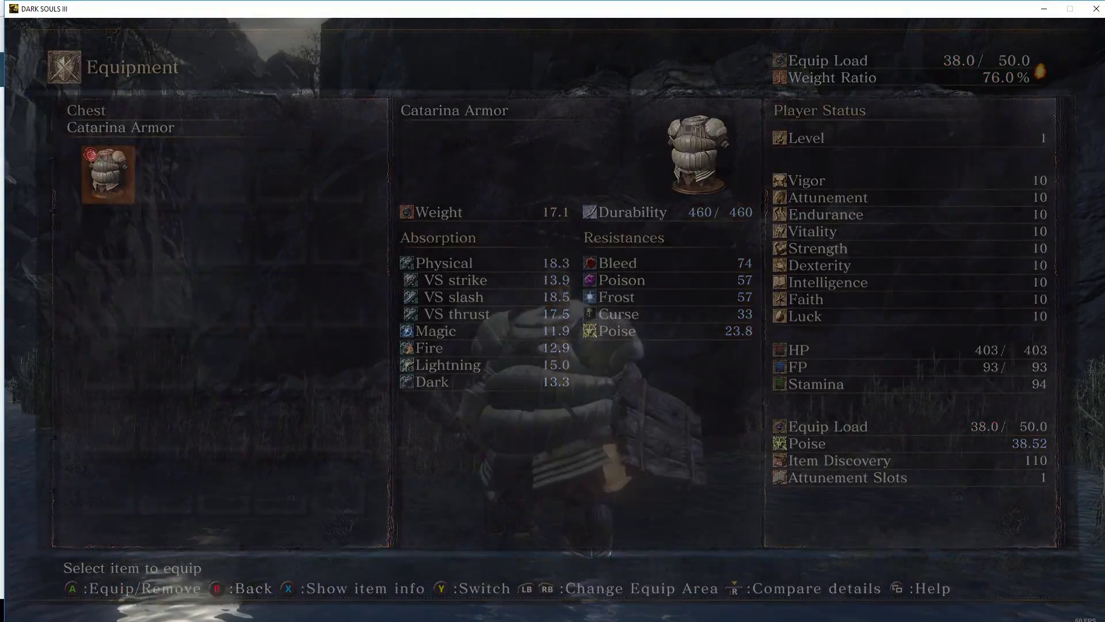
pyautogui.press('Return')
pyautogui.press('Left')
pyautogui.press('Return')
pyautogui.press('Return')
# - Close the menus, collect the remaining items, and switch back to Cheat Engine
pyautogui.press('Escape')
pyautogui.press('Escape')
pyautogui.press('Escape')
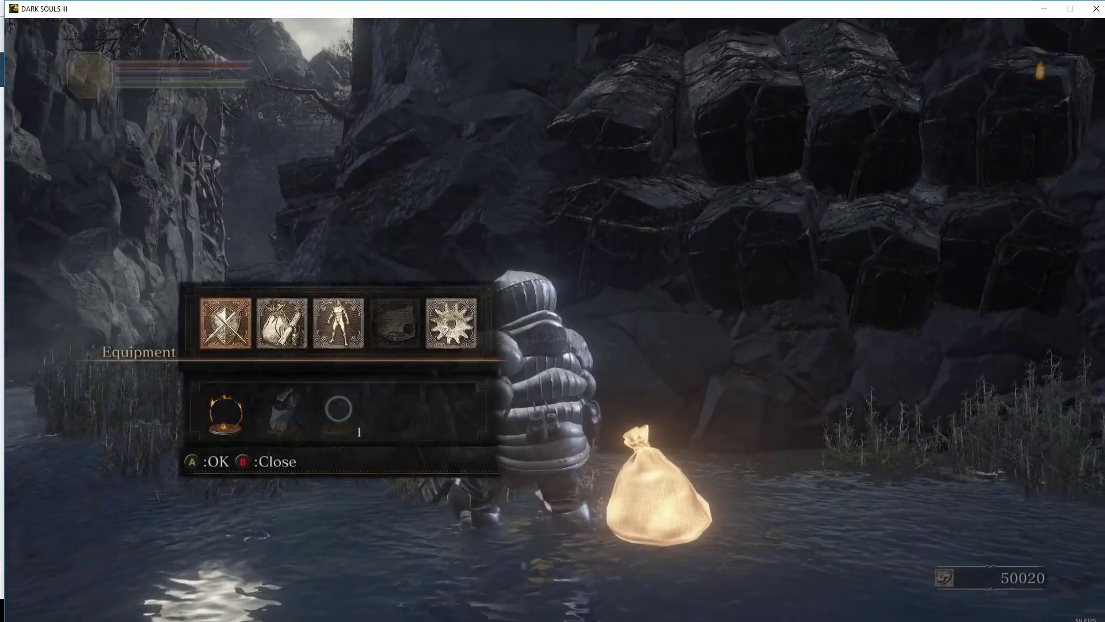
pyautogui.press('Escape')
pyautogui.press('e')
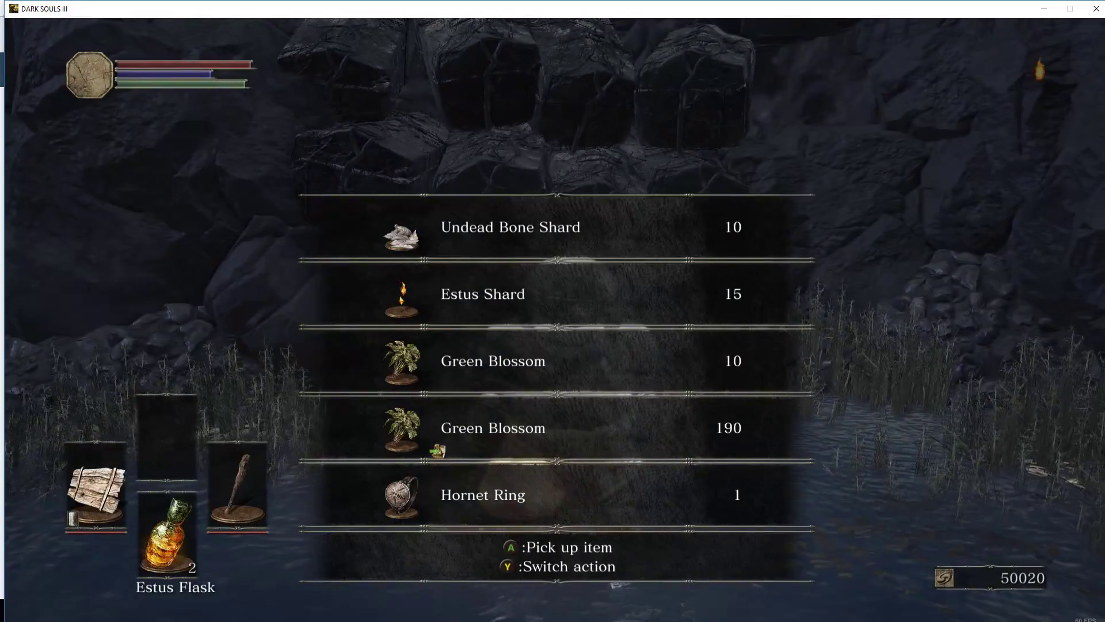
pyautogui.press('Escape')
pyautogui.hotkey('alt', 'Tab')
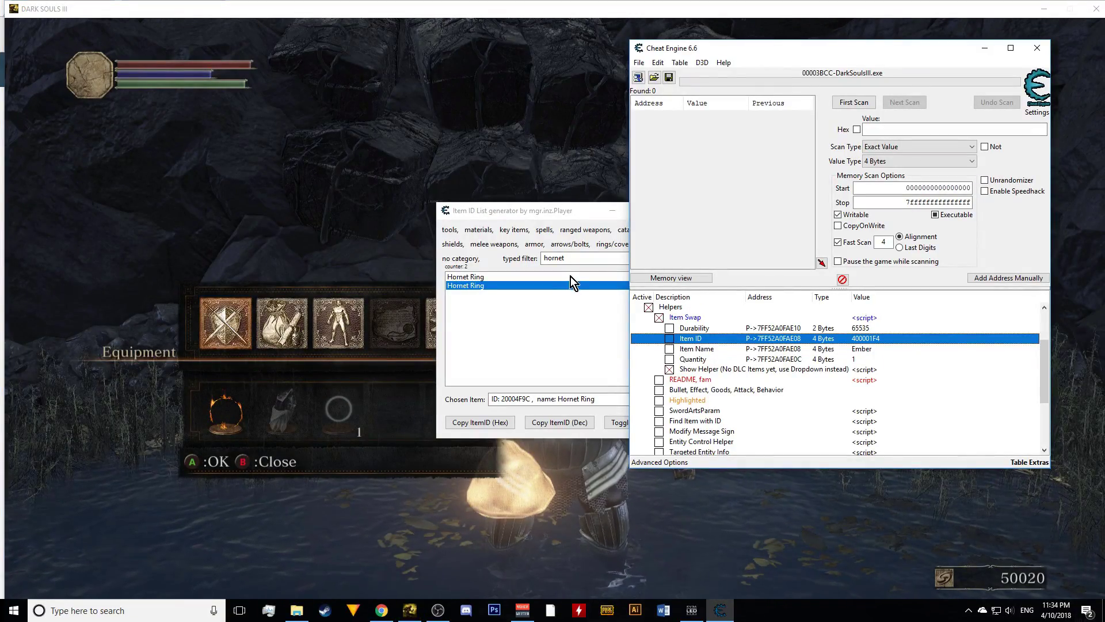
# - Filter for 'dark long' and paste Dark Longsword's hex ID 001EAF78 into Item ID
pyautogui.click(526, 260)
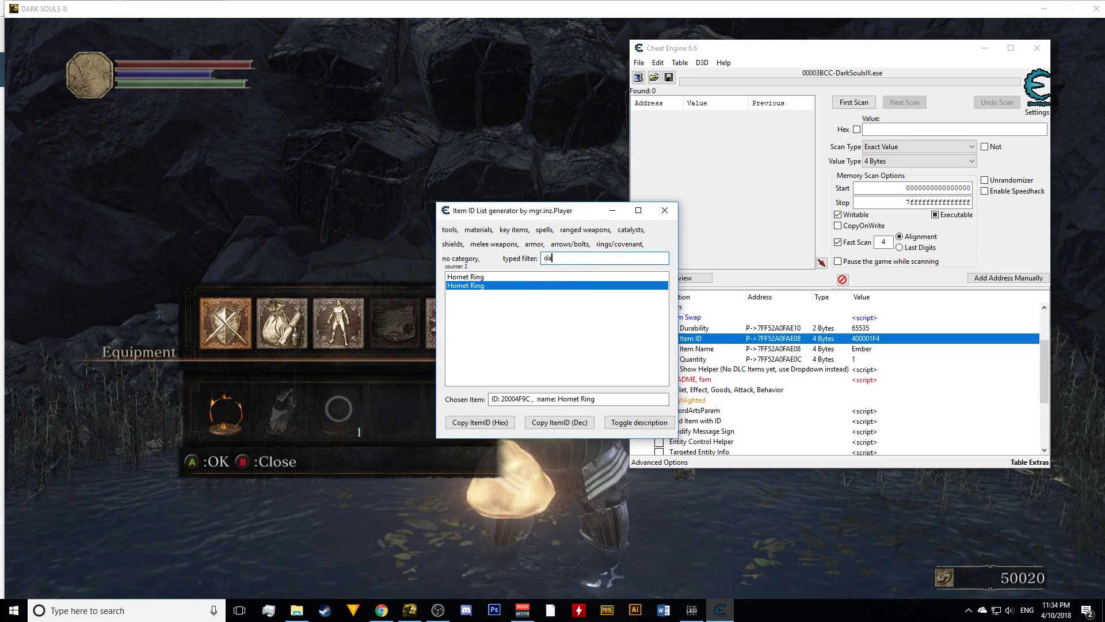
pyautogui.write('dark long')
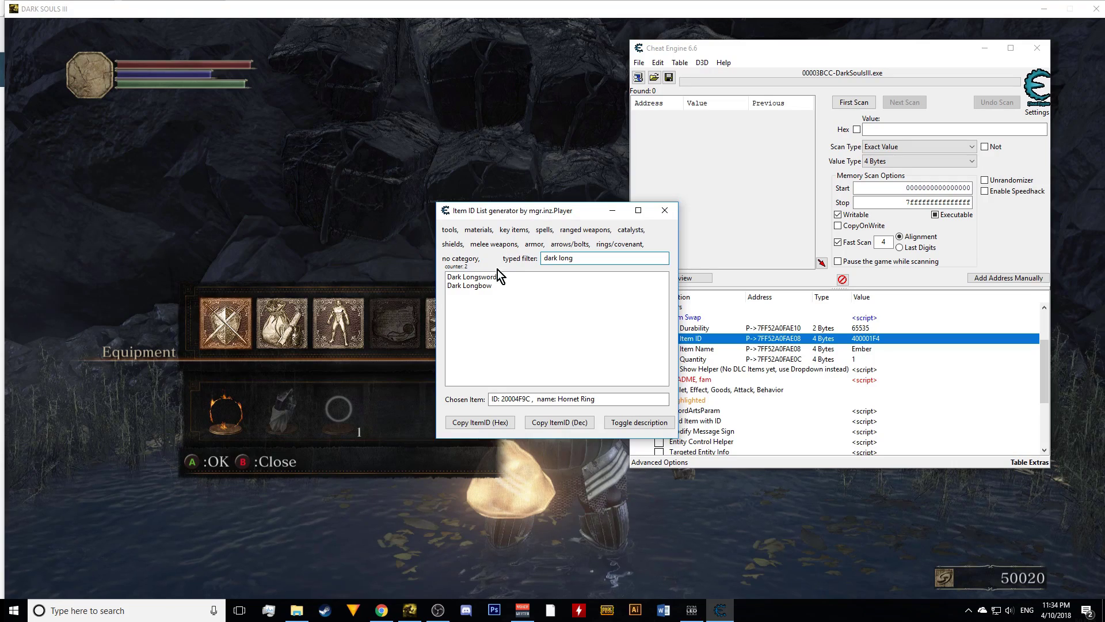
pyautogui.click(483, 278)
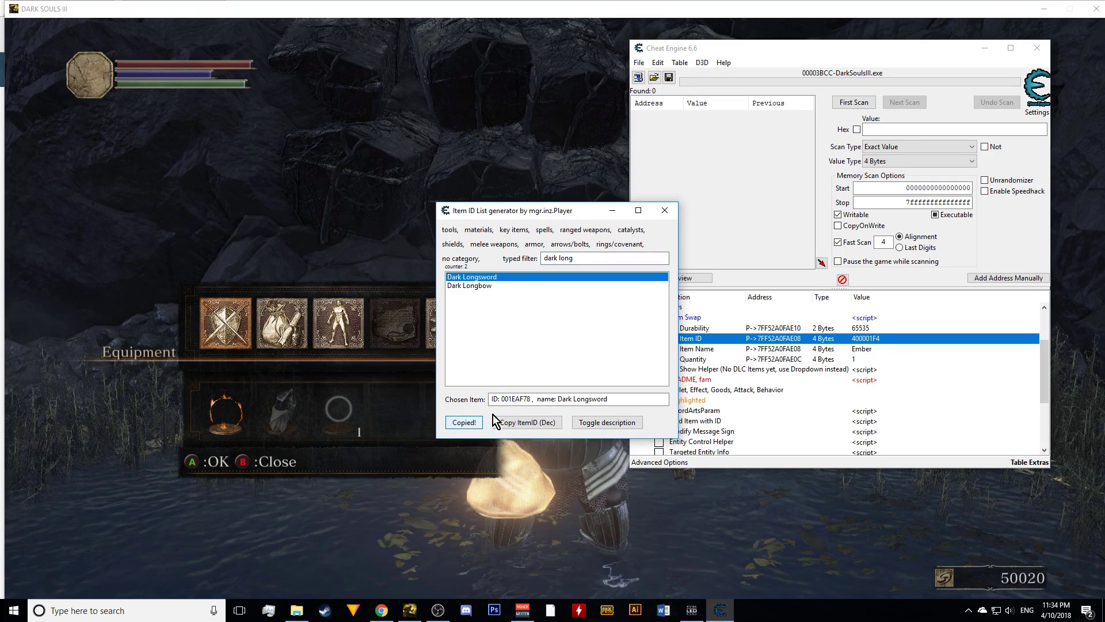
pyautogui.click(493, 421)
pyautogui.click(871, 339)
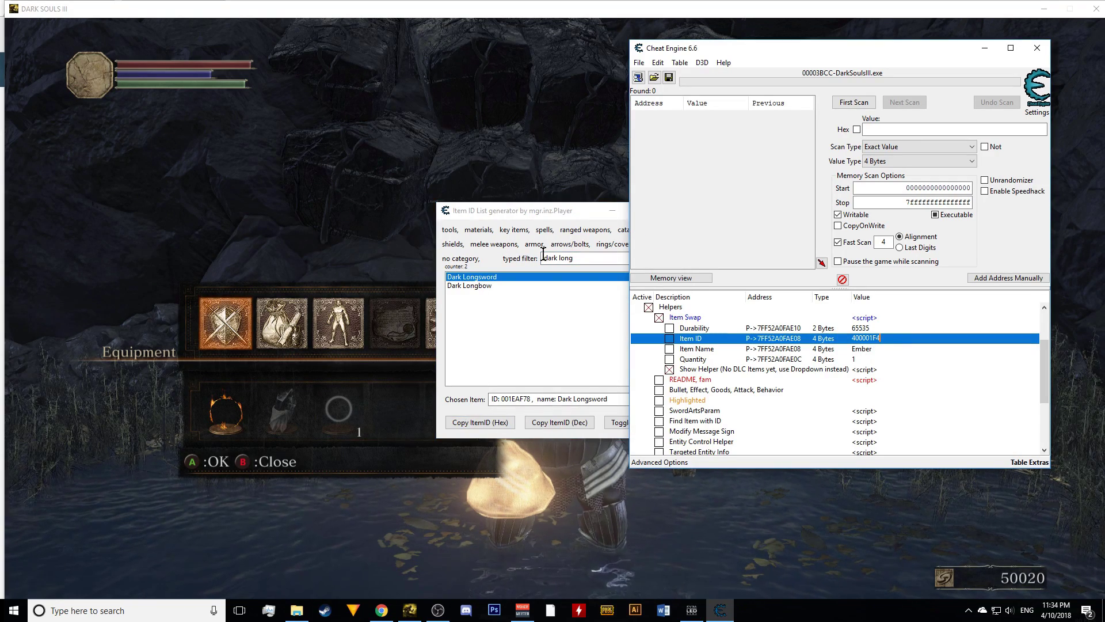
pyautogui.click(499, 424)
pyautogui.click(878, 340)
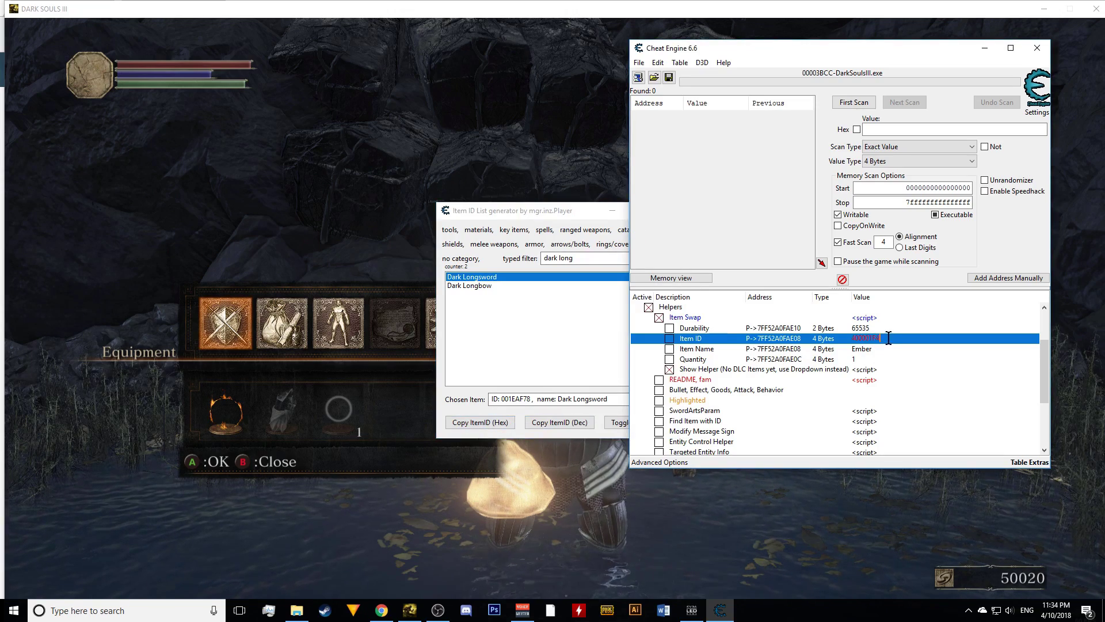
pyautogui.doubleClick(863, 338)
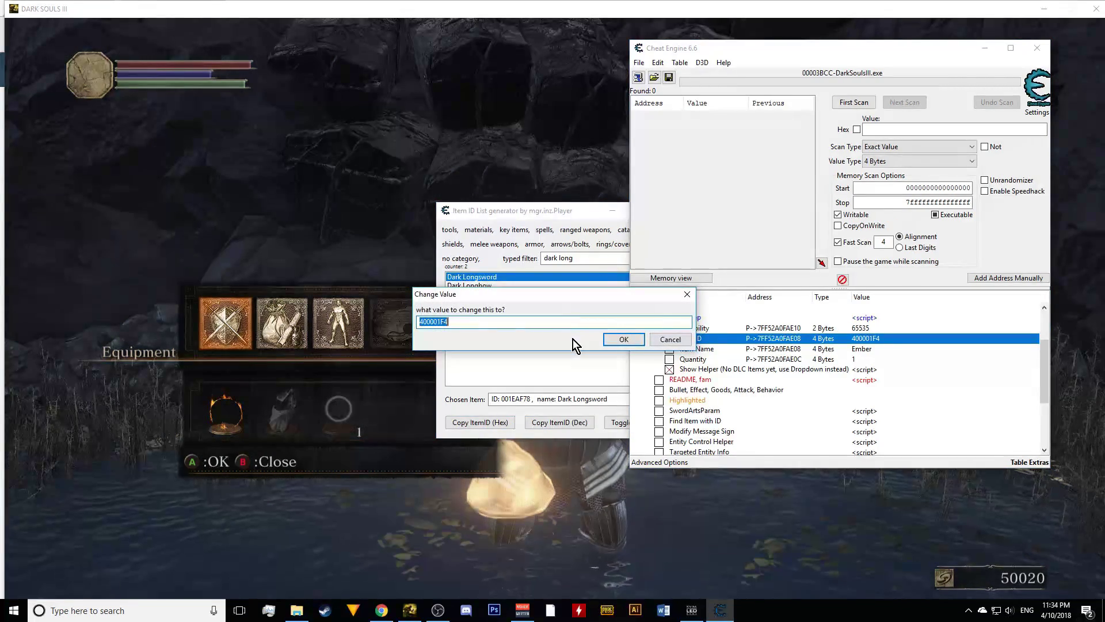
pyautogui.hotkey('ctrl', 'v')
pyautogui.click(613, 340)
pyautogui.click(866, 358)
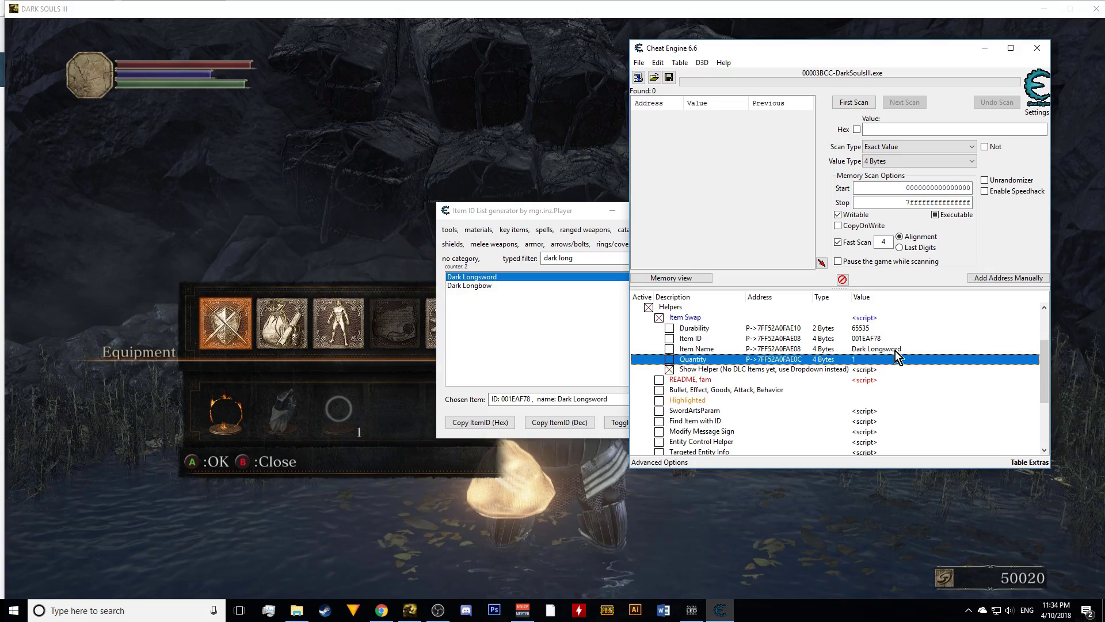
# - Receive the Dark Longsword and equip it as Right Hand Weapon 1 instead of the Club
pyautogui.click(654, 510)
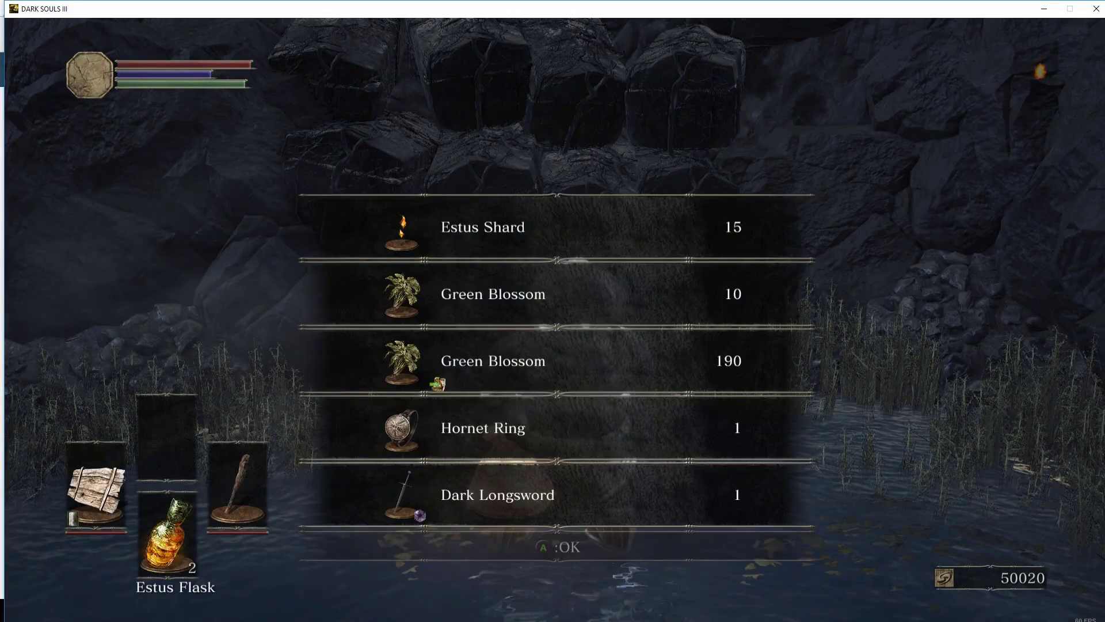
pyautogui.press('e')
pyautogui.press('Escape')
pyautogui.press('e')
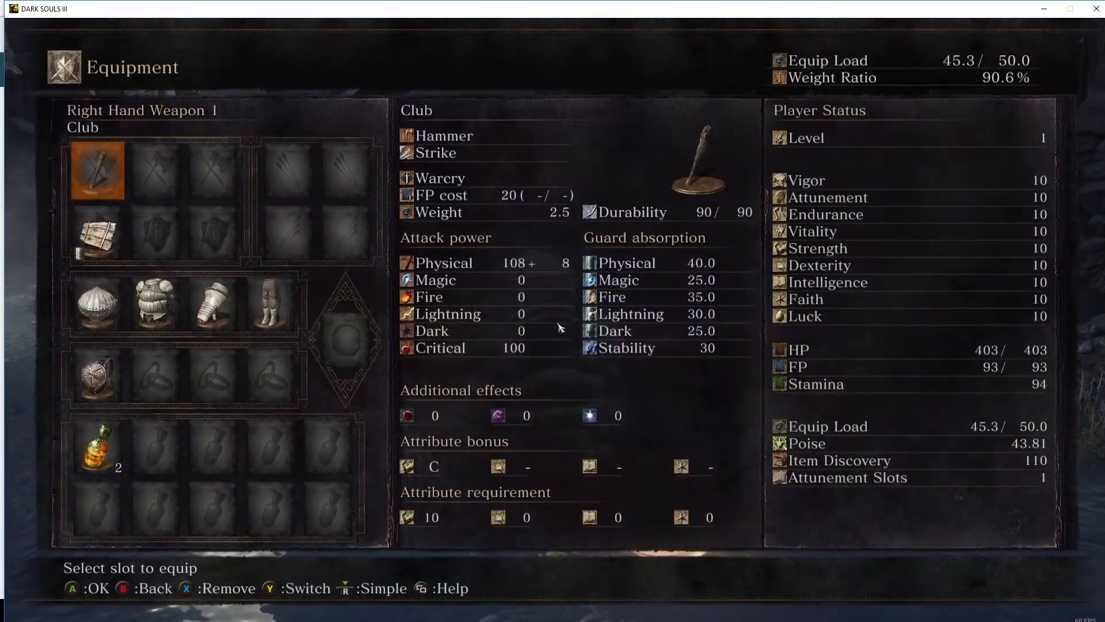
pyautogui.press('Right')
pyautogui.press('Left')
pyautogui.press('e')
pyautogui.press('Left')
pyautogui.press('e')
pyautogui.press('Escape')
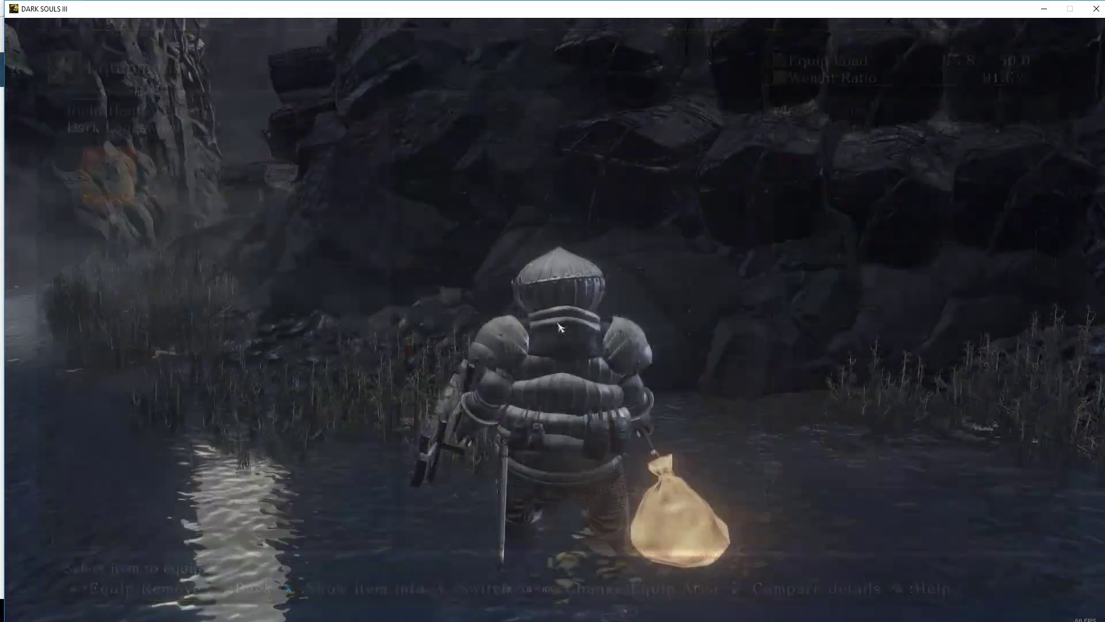
pyautogui.press('Escape')
# - Swing the new sword, open the Inventory, and switch to Cheat Engine
pyautogui.click(559, 324)
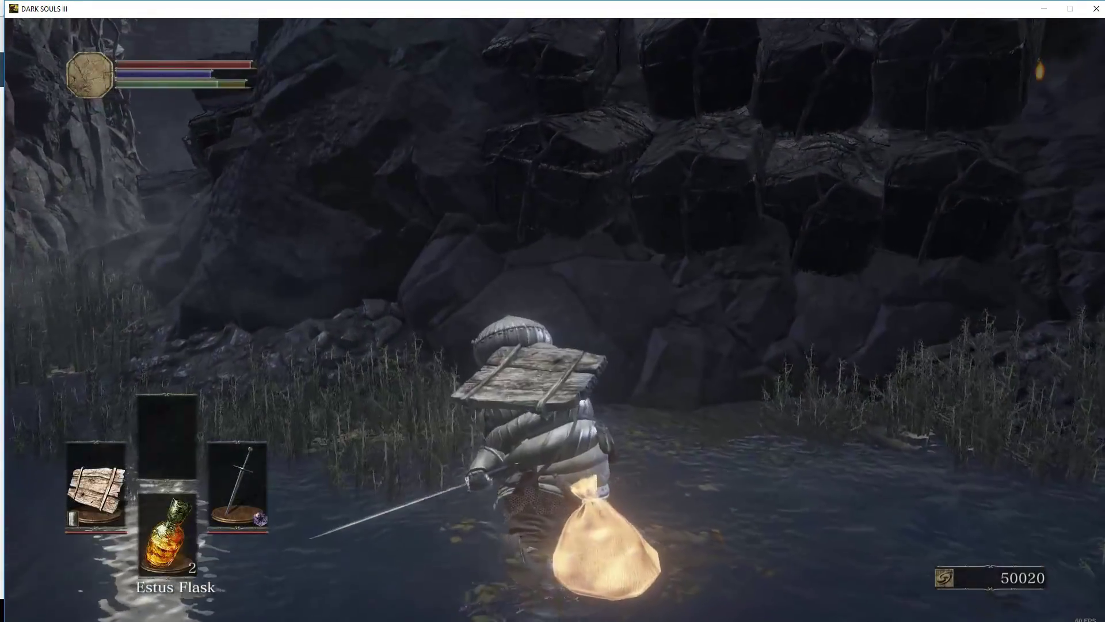
pyautogui.press('Escape')
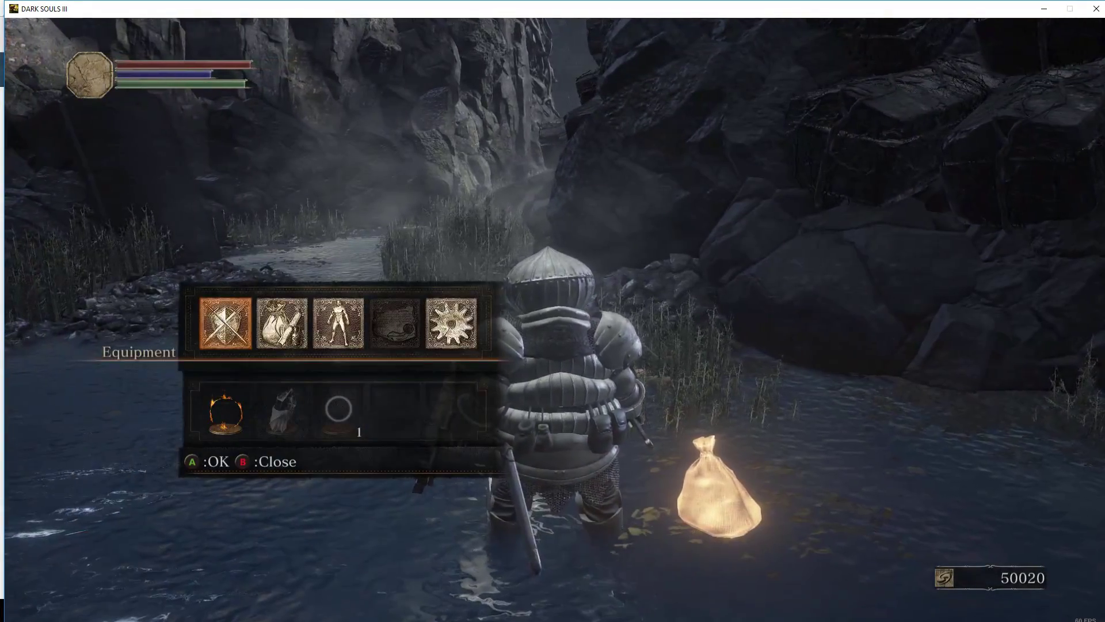
pyautogui.press('Right')
pyautogui.press('e')
pyautogui.hotkey('alt', 'Tab')
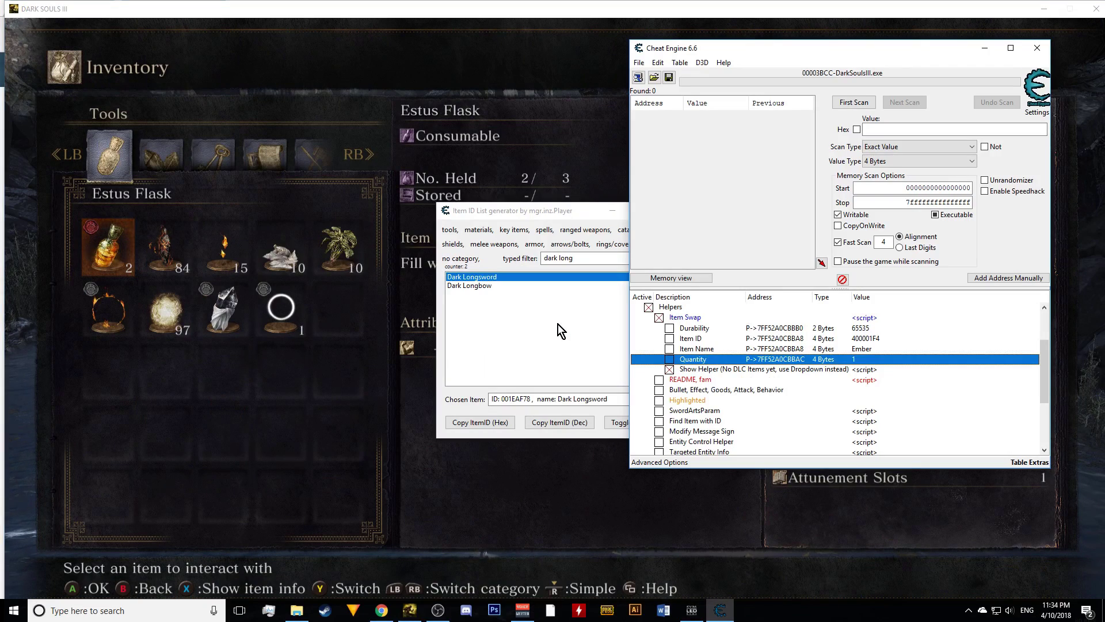
# - Turn off Item Swap and Helpers, then enable and expand Scripts and its ASM group
pyautogui.click(659, 317)
pyautogui.click(649, 307)
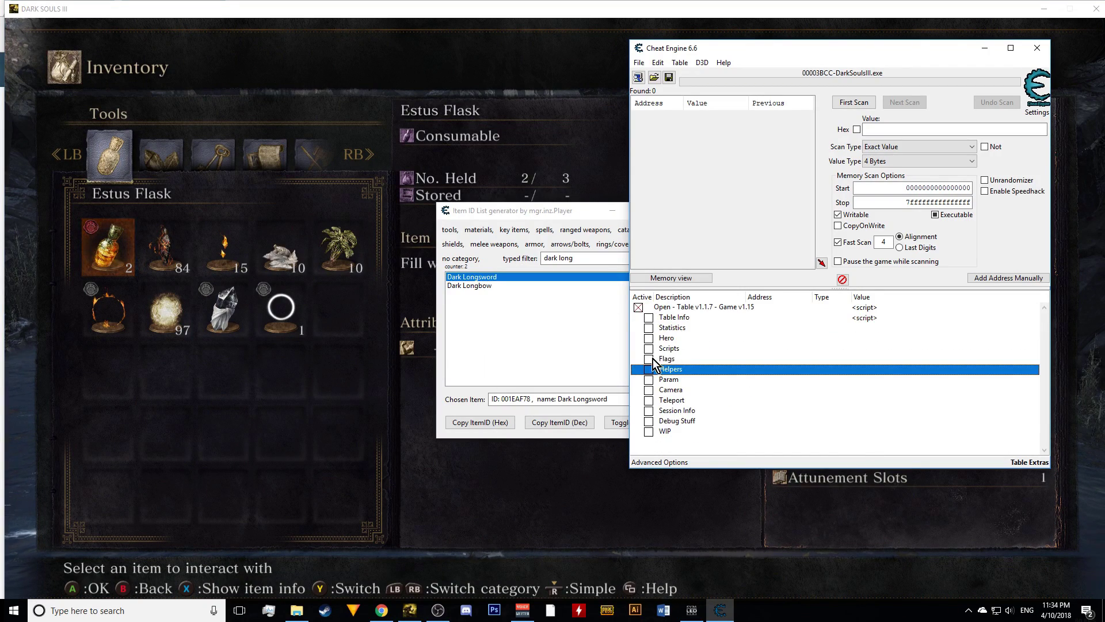
pyautogui.click(648, 349)
pyautogui.click(658, 358)
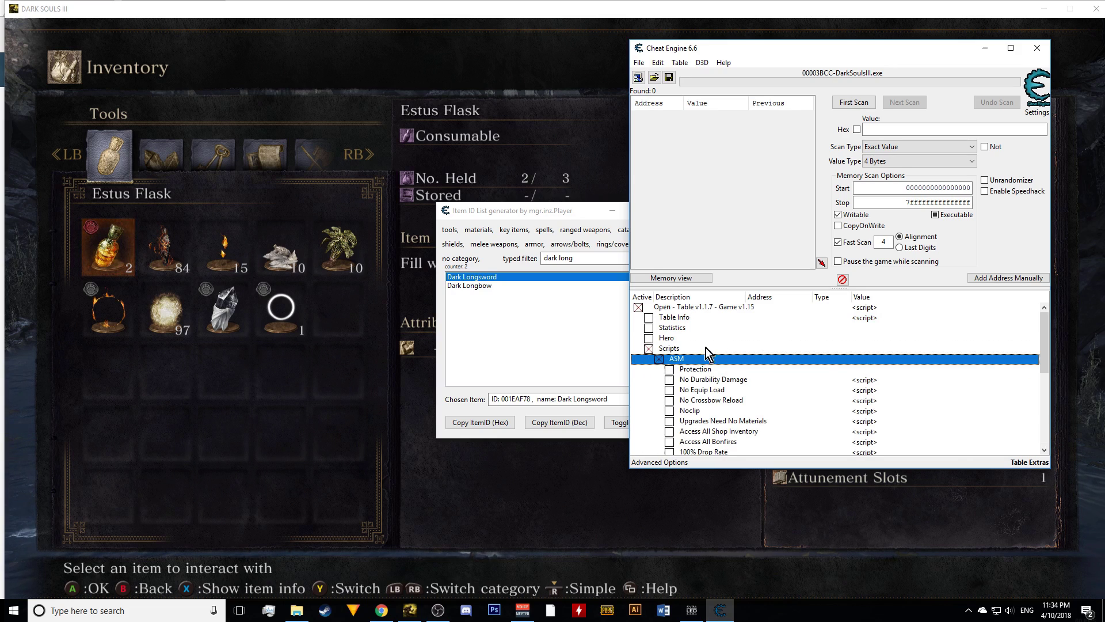
pyautogui.click(670, 370)
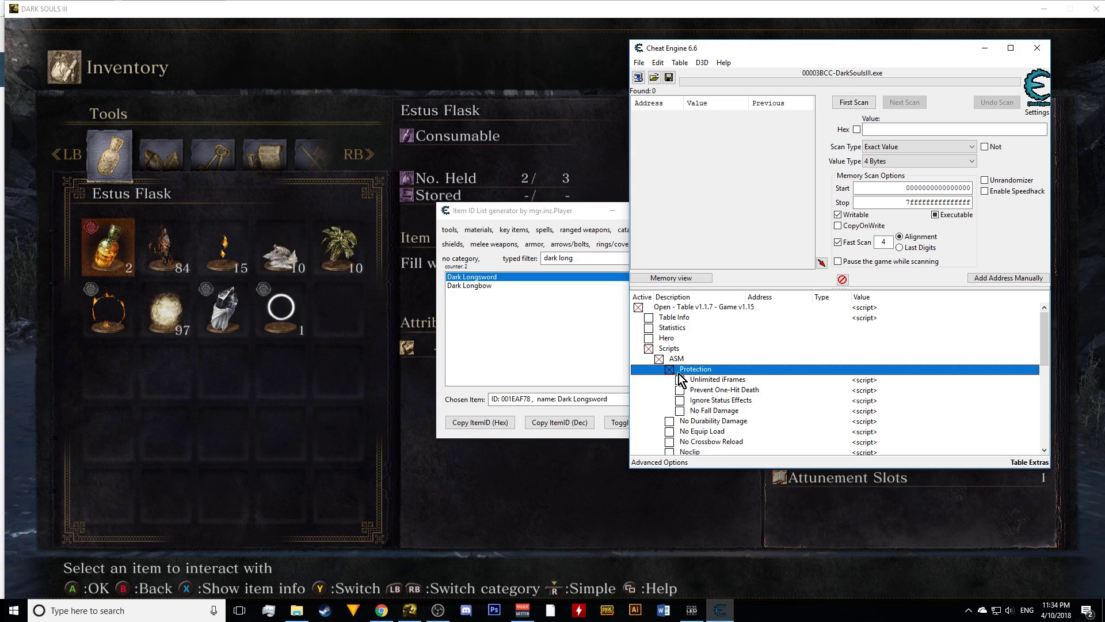
pyautogui.click(670, 370)
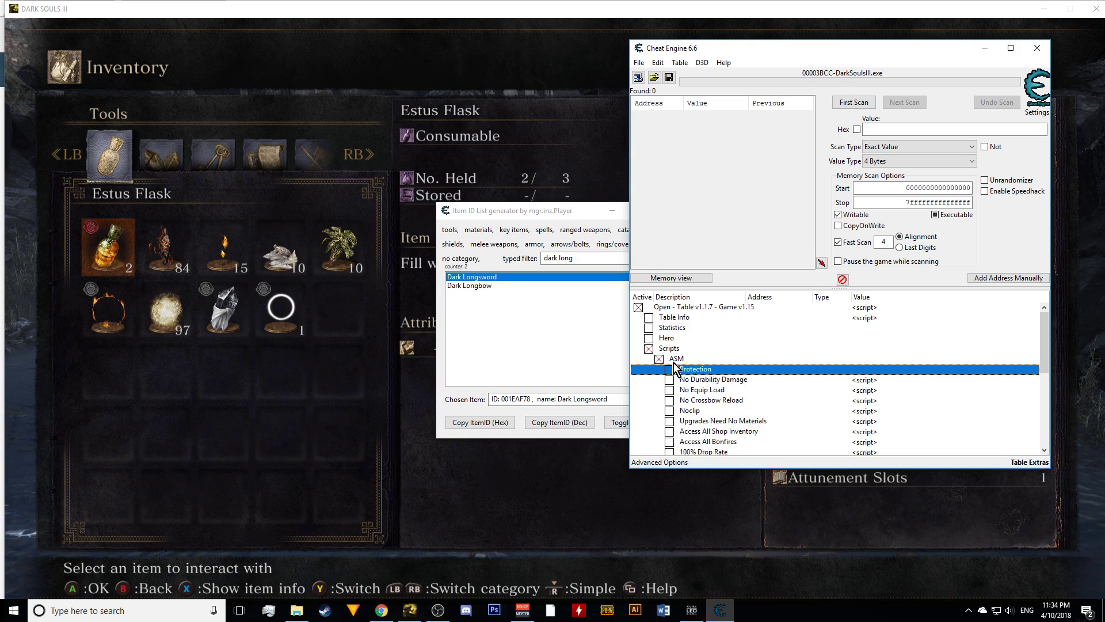
pyautogui.click(660, 360)
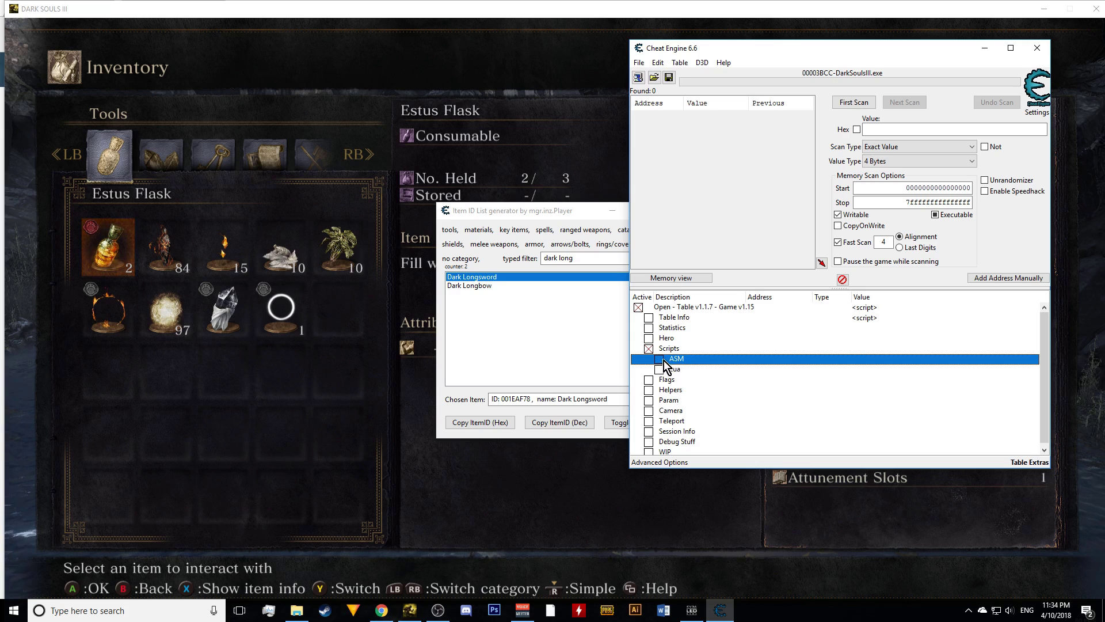
pyautogui.click(660, 358)
# - Try the Protection scripts such as Unlimited iFrames, then switch Protection off
pyautogui.scroll(-2, 765, 322)
pyautogui.scroll(2, 766, 348)
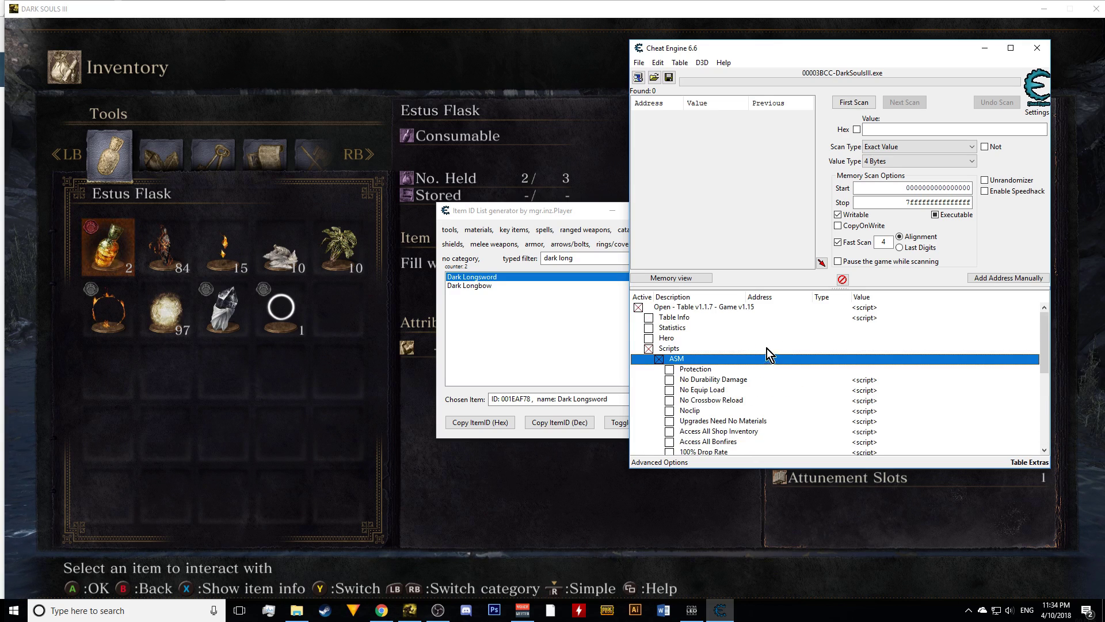
pyautogui.click(669, 369)
pyautogui.scroll(-1, 713, 358)
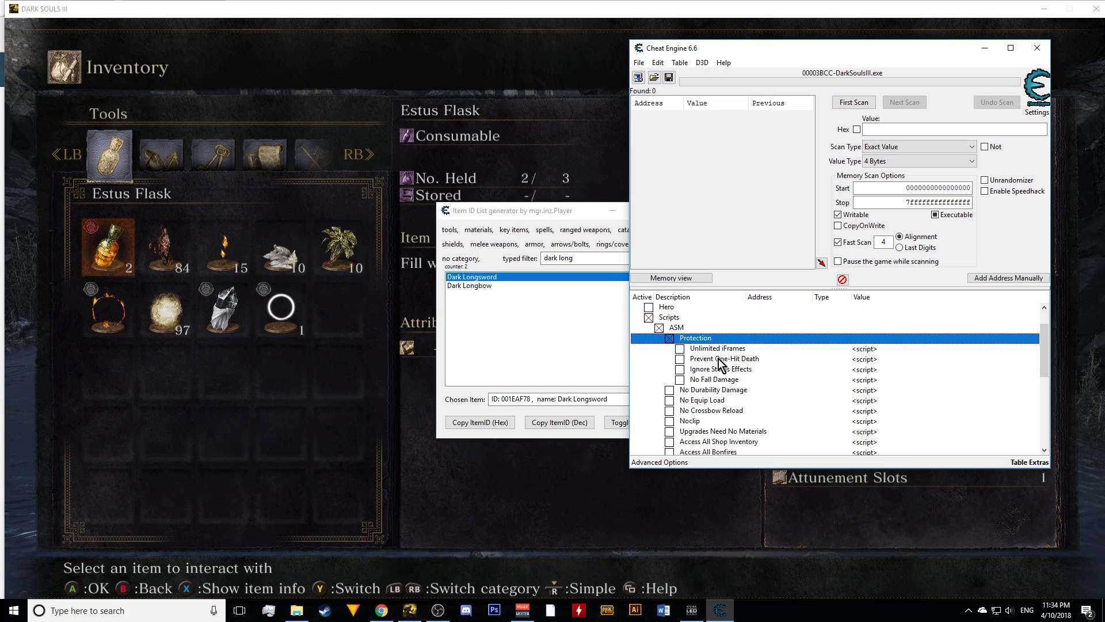
pyautogui.click(679, 349)
pyautogui.click(680, 359)
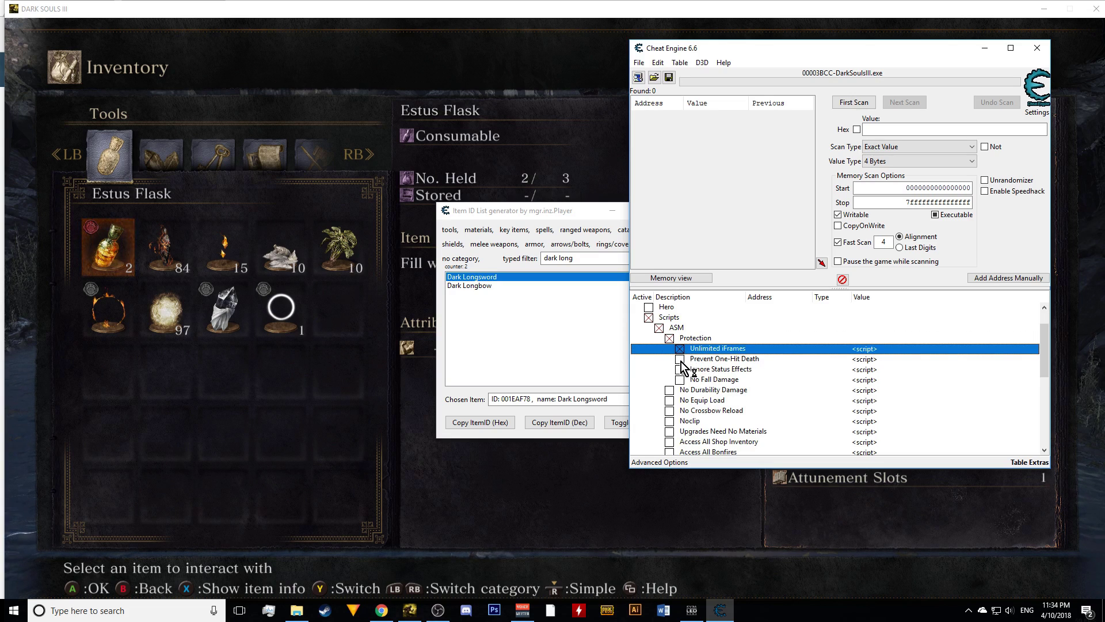
pyautogui.click(680, 349)
pyautogui.click(670, 339)
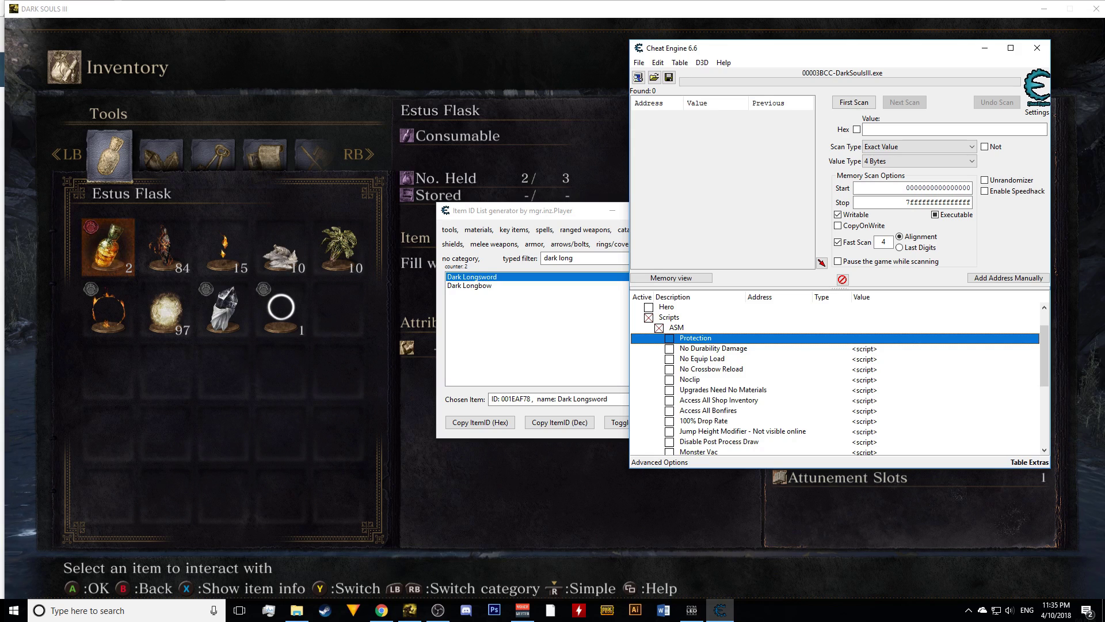
# - Turn on Access All Bonfires and Upgrades Need No Materials, then switch Access All Bonfires off
pyautogui.scroll(-1, 678, 359)
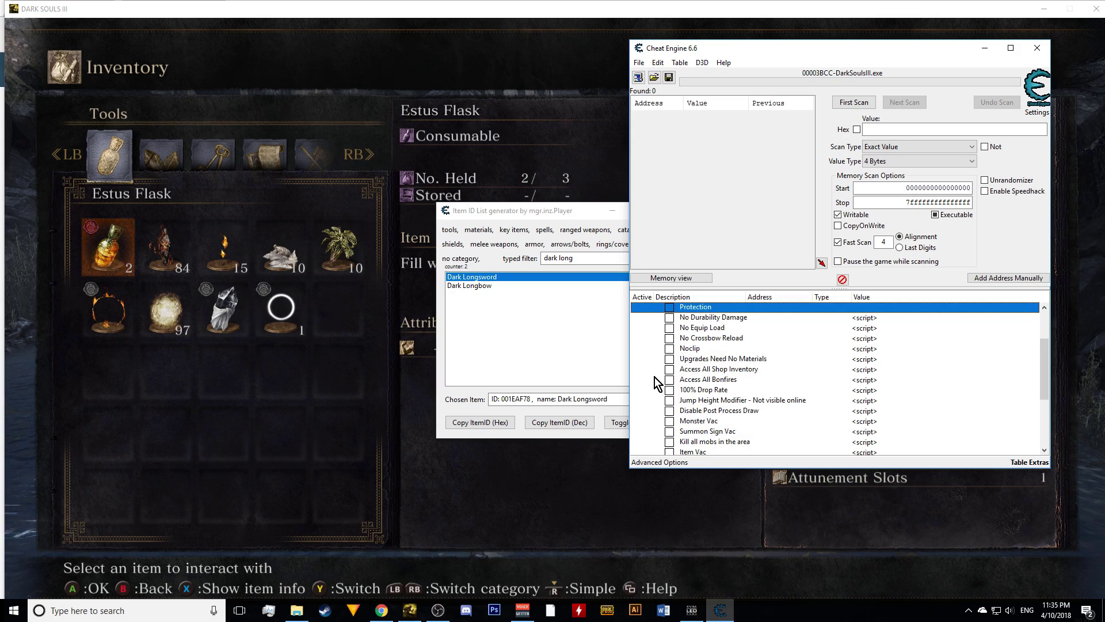
pyautogui.click(670, 380)
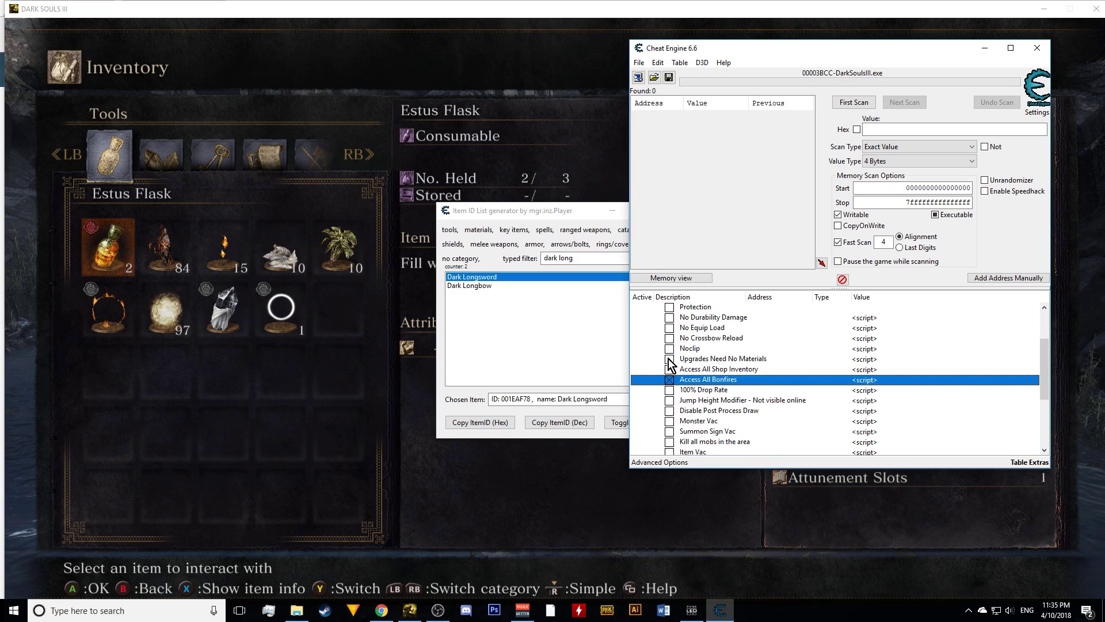
pyautogui.click(670, 359)
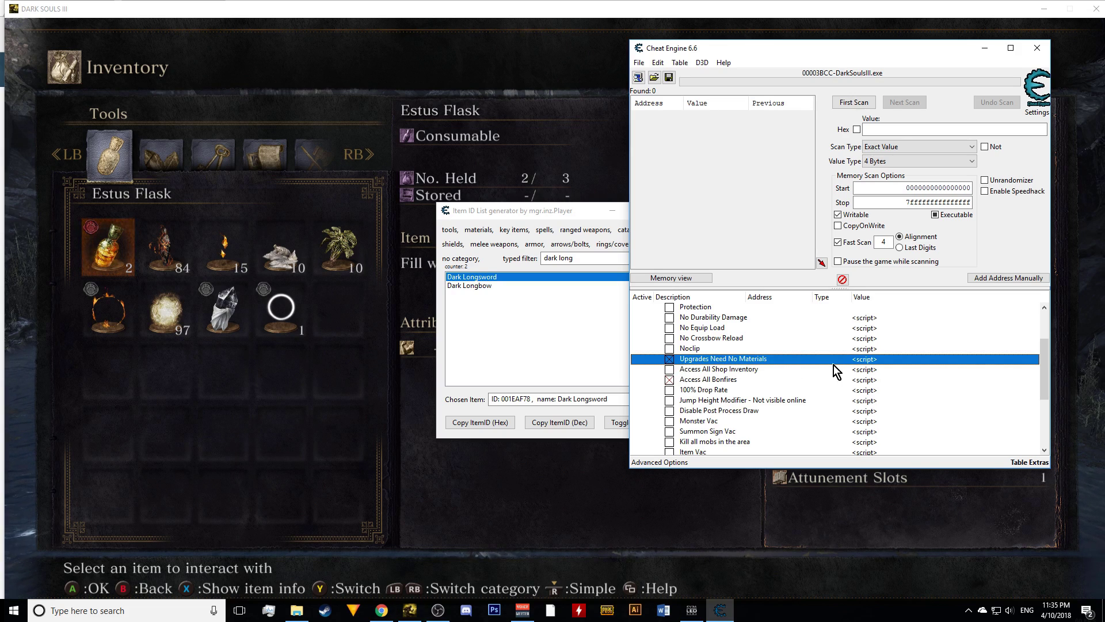
pyautogui.scroll(-1, 777, 437)
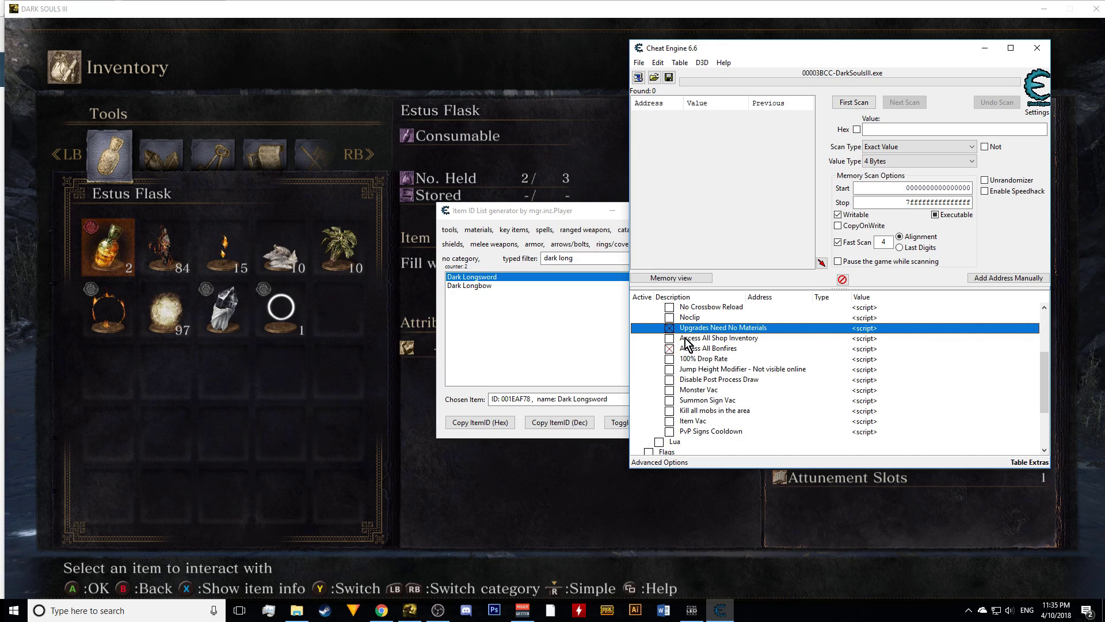
pyautogui.click(669, 347)
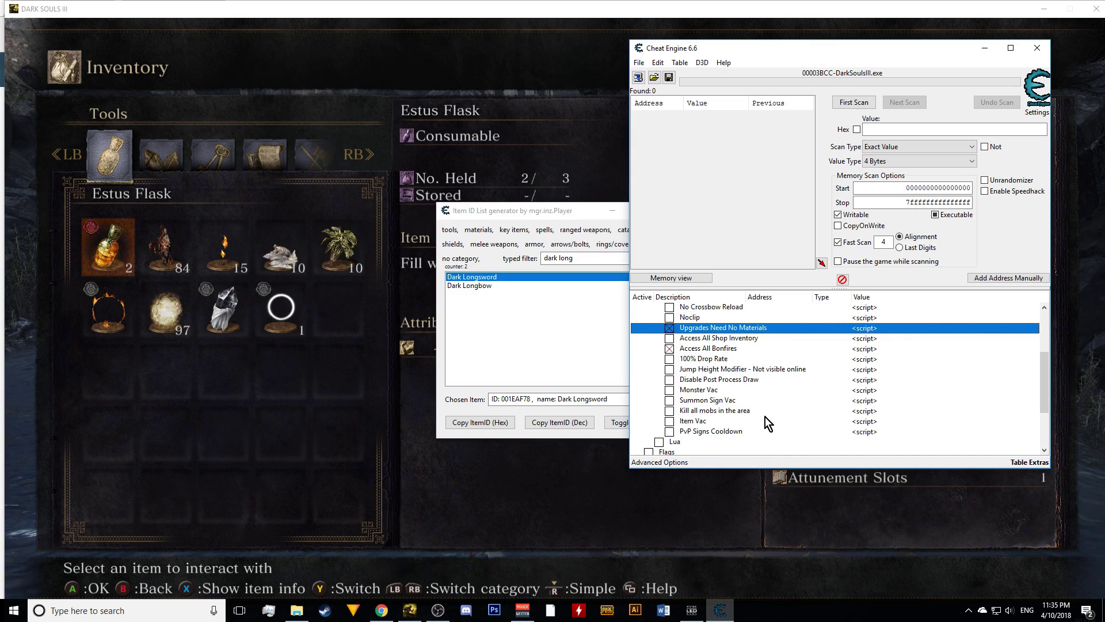
# - Turn off Upgrades Need No Materials and disable and collapse the Scripts group
pyautogui.scroll(1, 771, 397)
pyautogui.scroll(1, 823, 392)
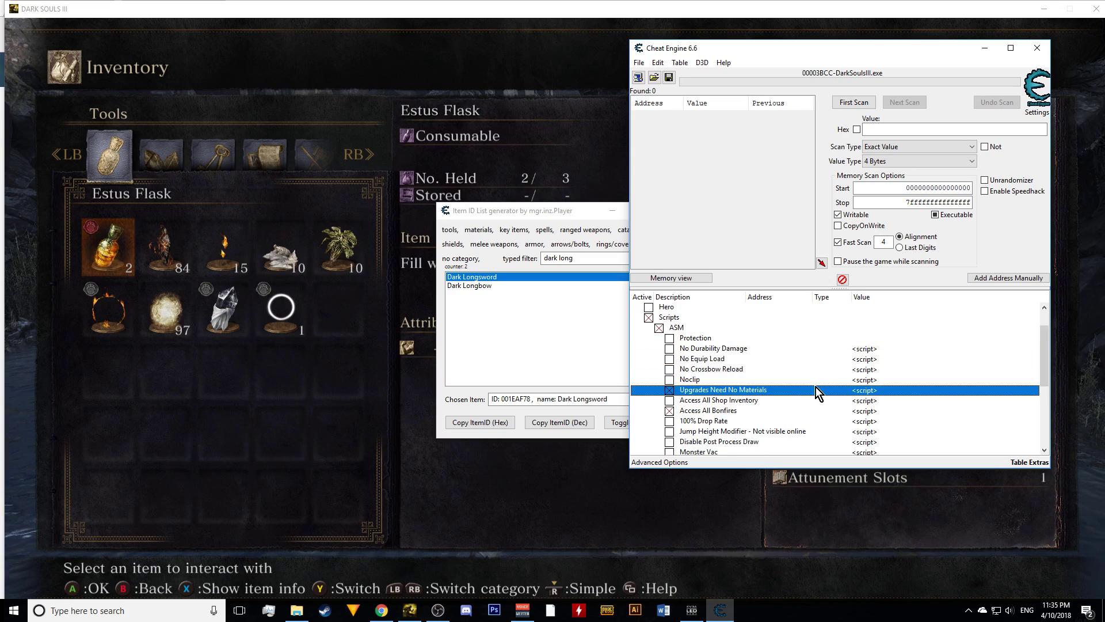
pyautogui.click(669, 412)
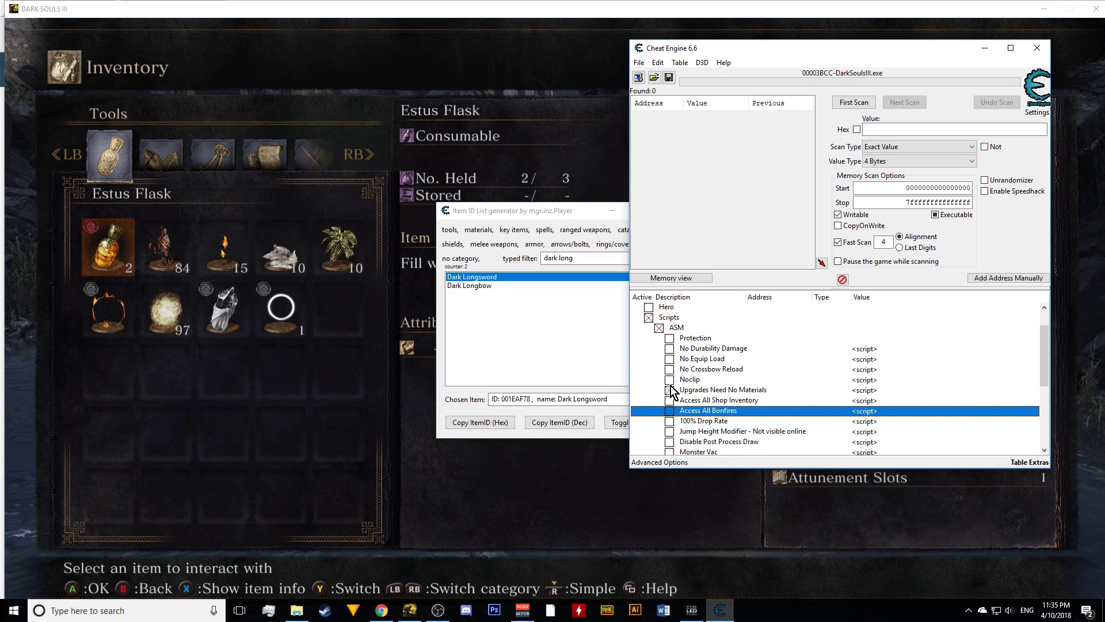
pyautogui.click(669, 380)
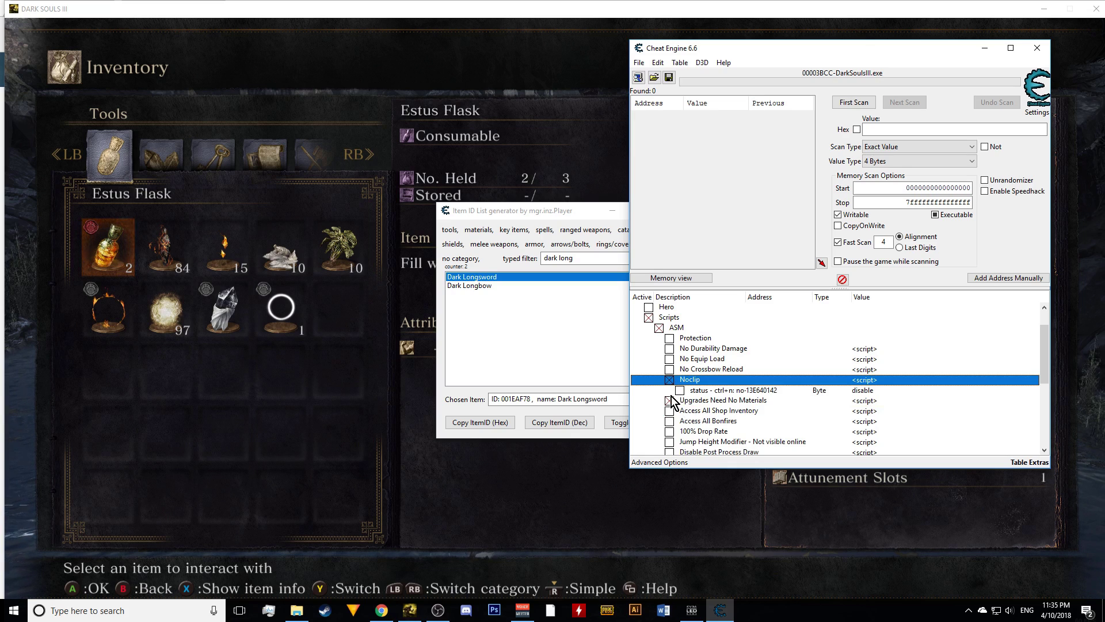
pyautogui.click(670, 394)
pyautogui.click(670, 403)
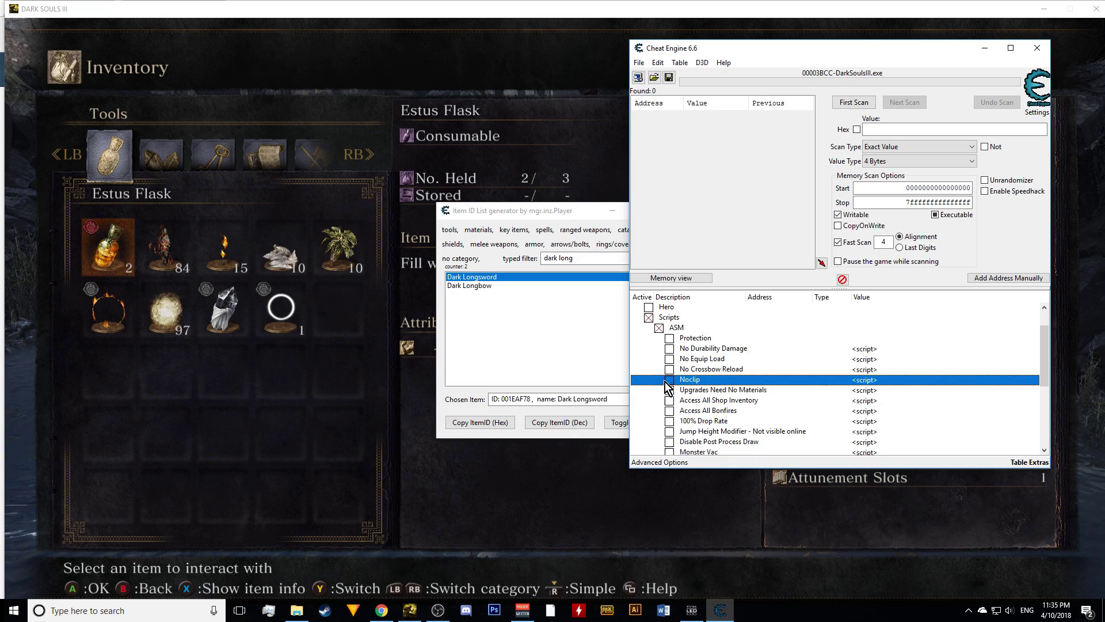
pyautogui.click(649, 318)
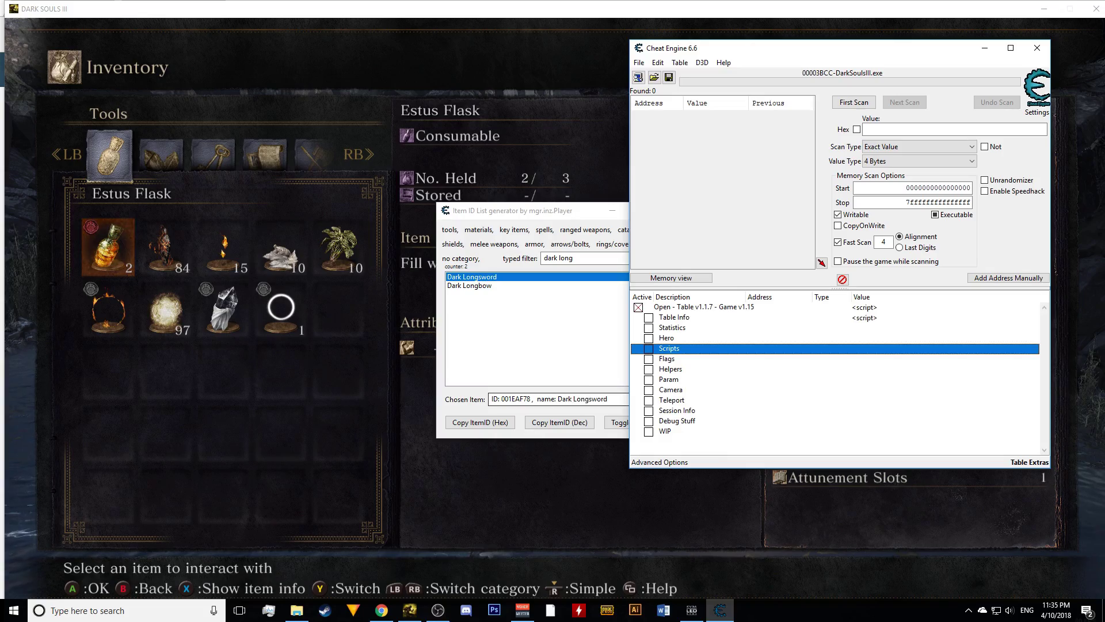
# - In the game, close the inventory, walk toward the item bag, and return to Cheat Engine
pyautogui.click(469, 488)
pyautogui.press('Escape')
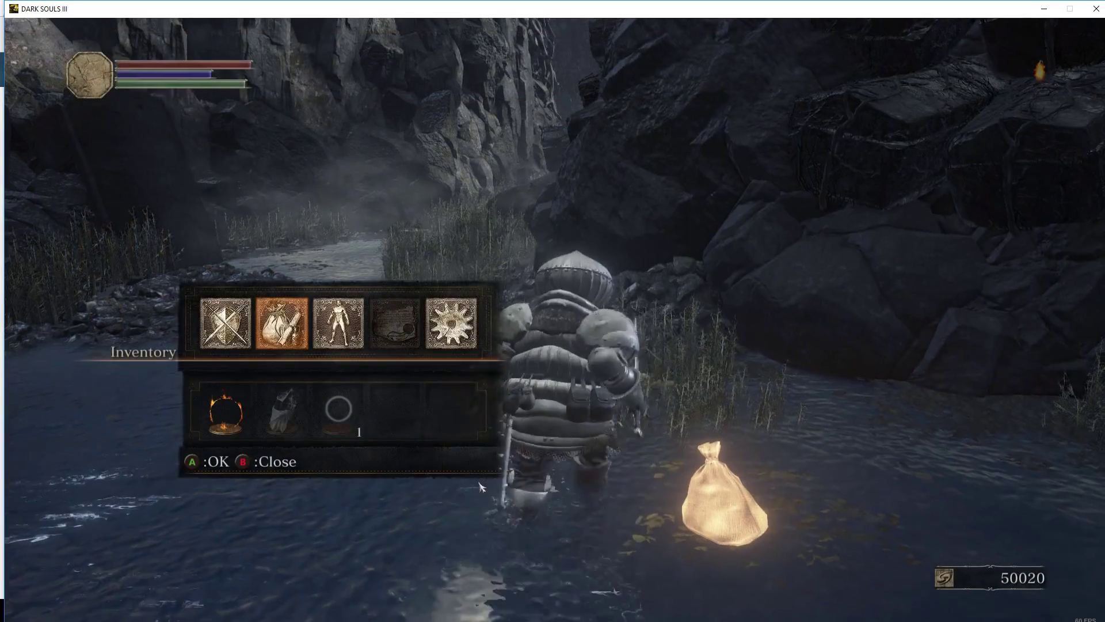
pyautogui.press('w')
pyautogui.press('Escape')
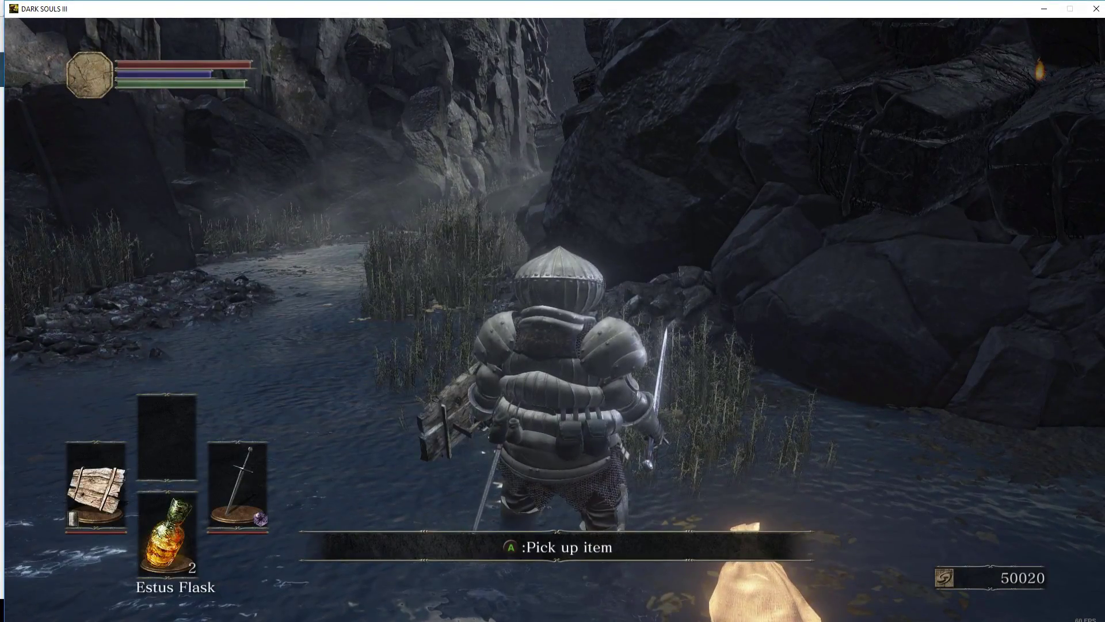
pyautogui.hotkey('alt', 'Tab')
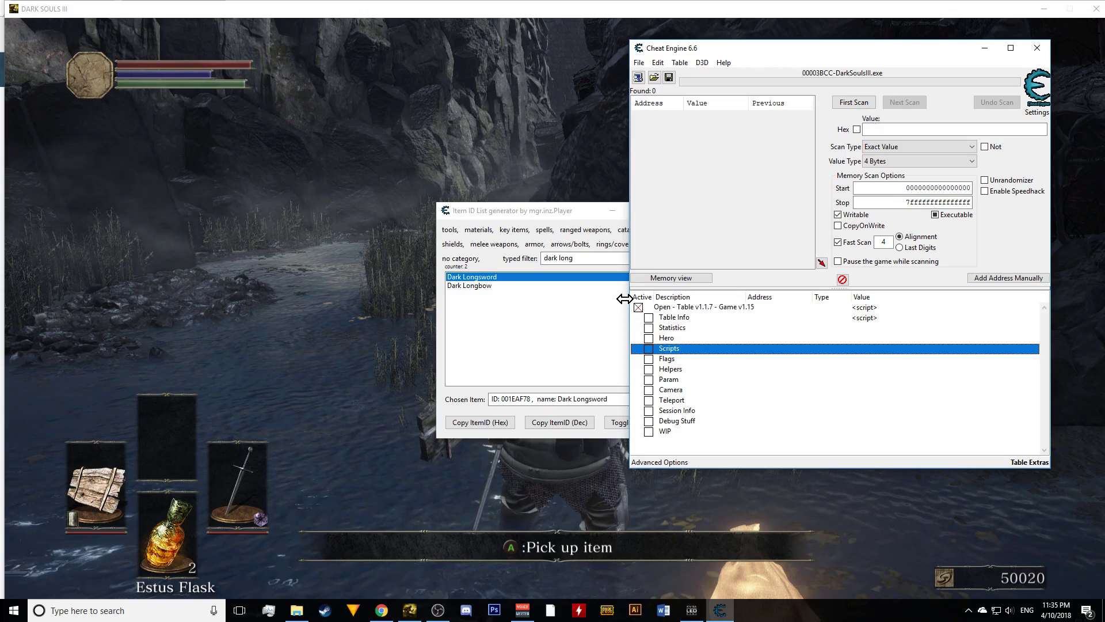
# - Expand Scripts and its ASM list to review them, then collapse Scripts
pyautogui.click(647, 350)
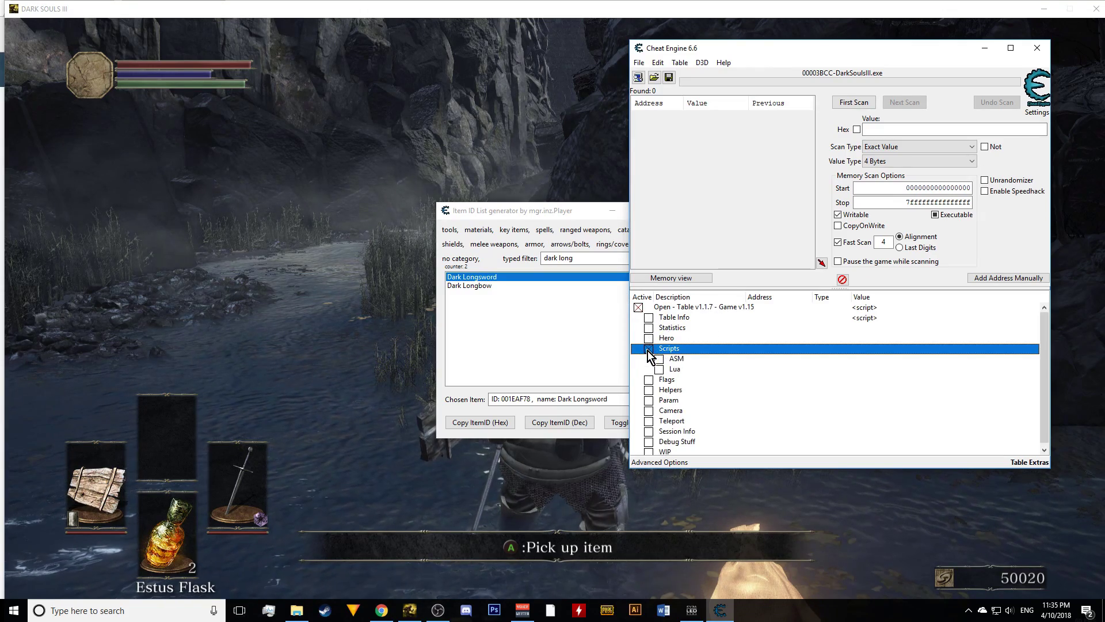
pyautogui.click(658, 359)
pyautogui.scroll(-4, 680, 380)
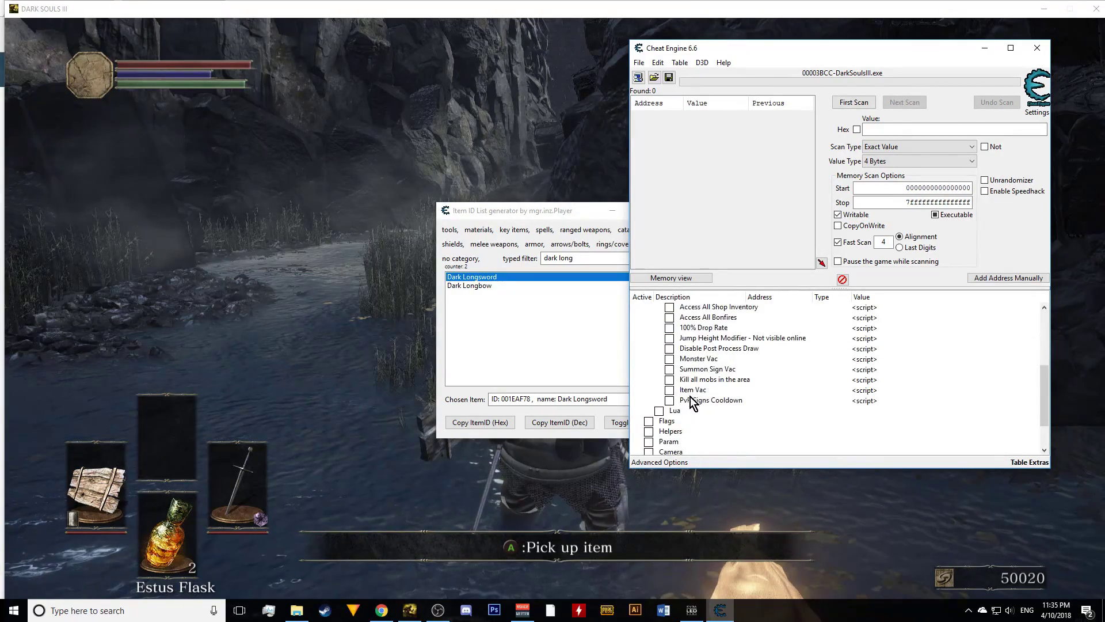
pyautogui.scroll(2, 686, 389)
pyautogui.scroll(2, 687, 389)
pyautogui.click(648, 350)
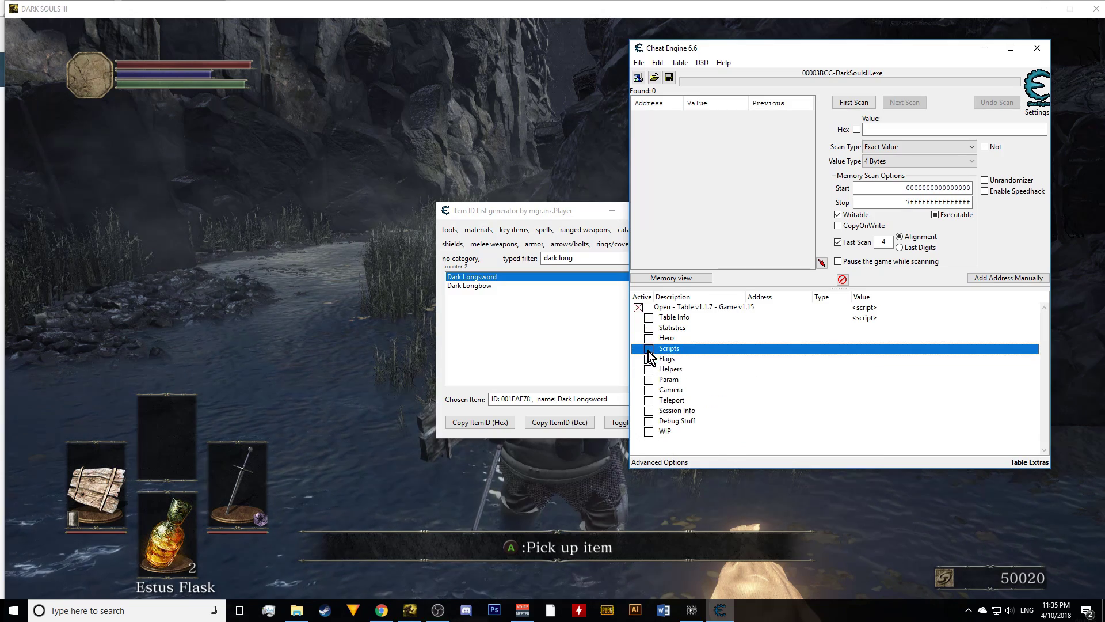
# - Turn off Show Helper, Item Swap, Helpers and the whole table, then return to the game
pyautogui.click(648, 369)
pyautogui.scroll(-1, 653, 374)
pyautogui.click(659, 348)
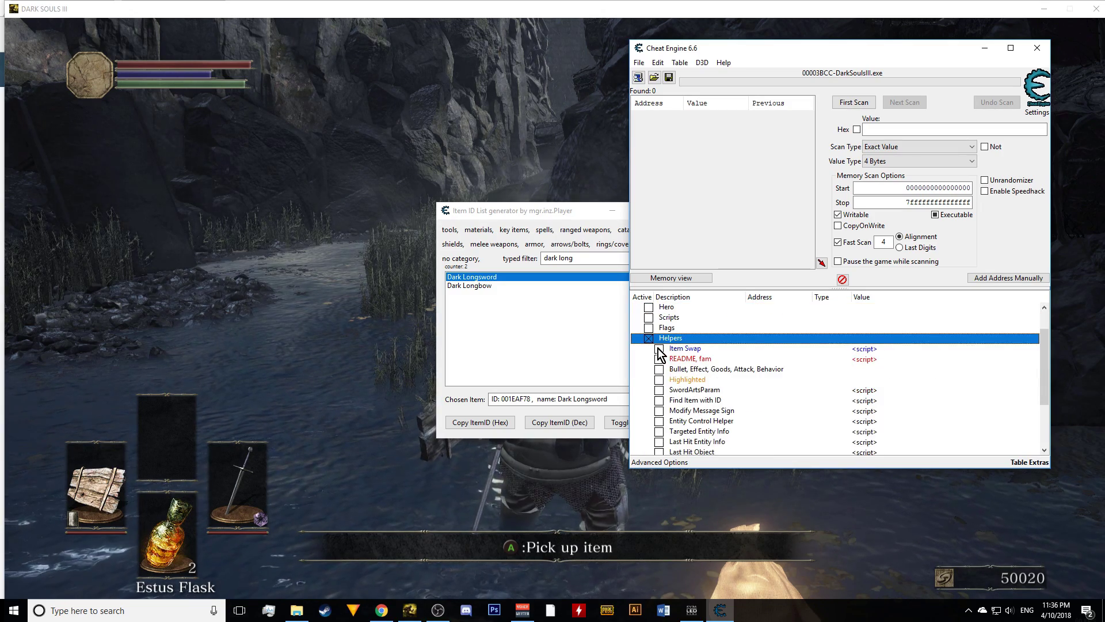
pyautogui.click(669, 400)
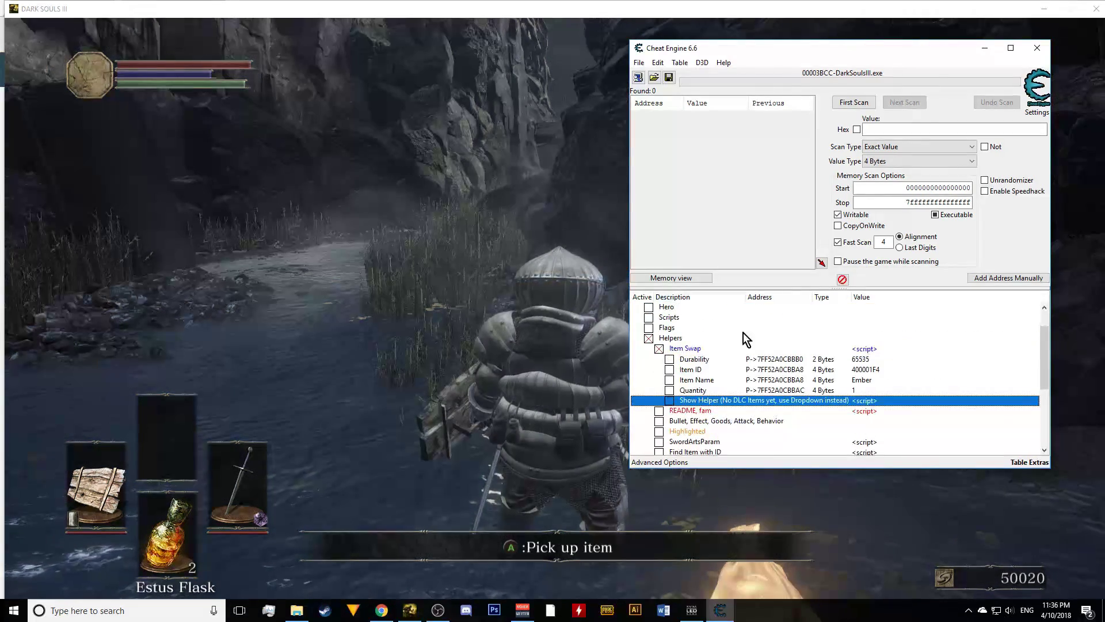
pyautogui.click(659, 348)
pyautogui.click(649, 338)
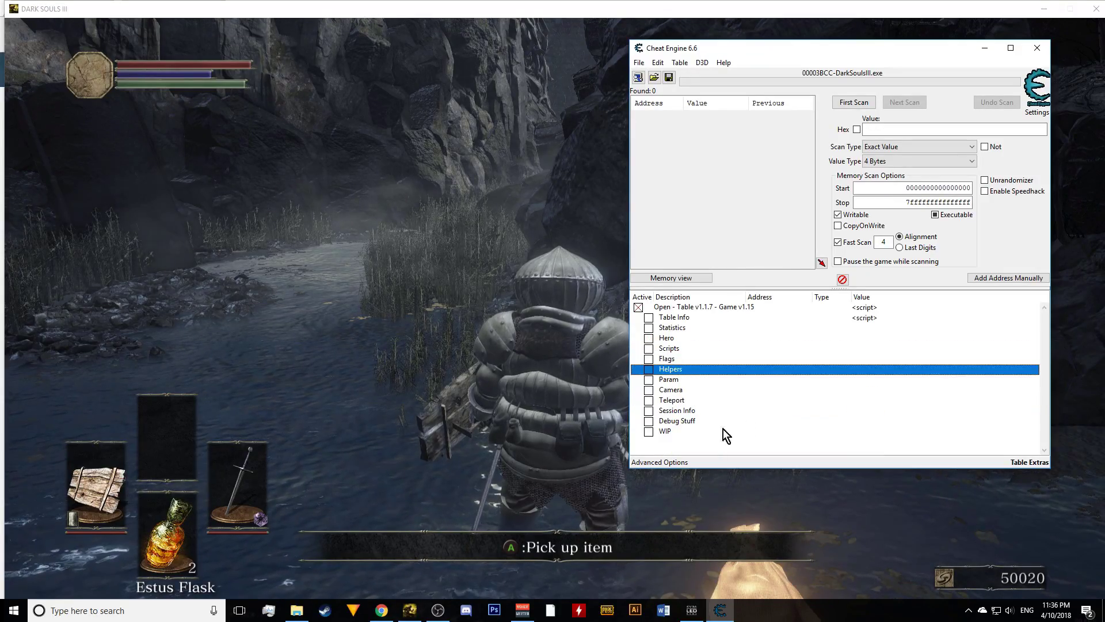
pyautogui.click(638, 307)
pyautogui.click(599, 322)
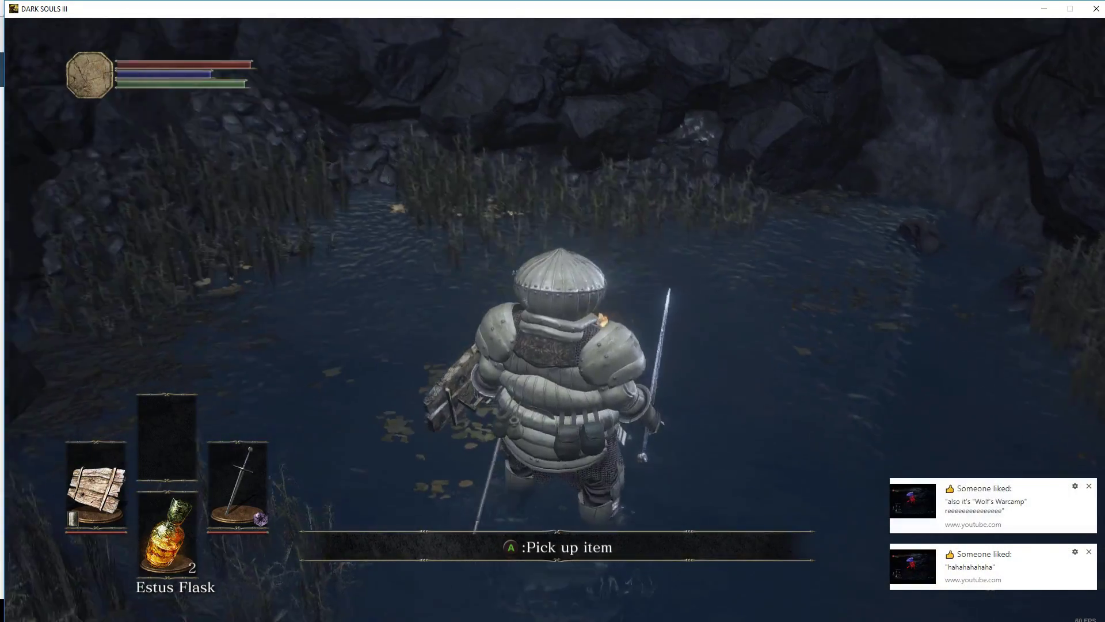
# - Open the Equipment menu, dismiss both Chrome notifications, then close the menu
pyautogui.press('Escape')
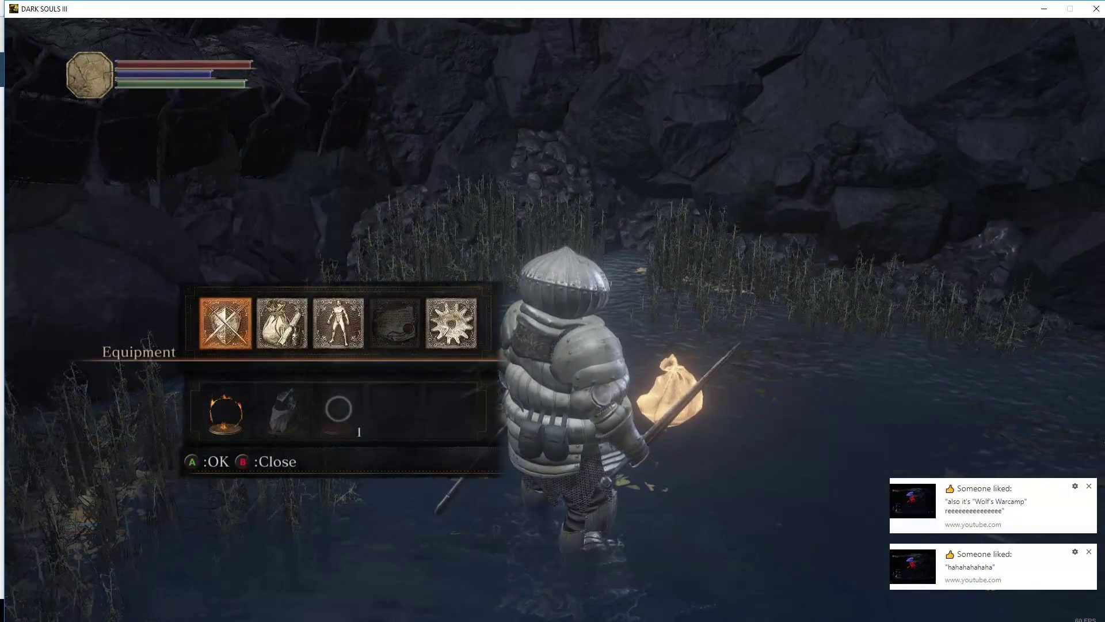
pyautogui.click(1088, 487)
pyautogui.click(1088, 551)
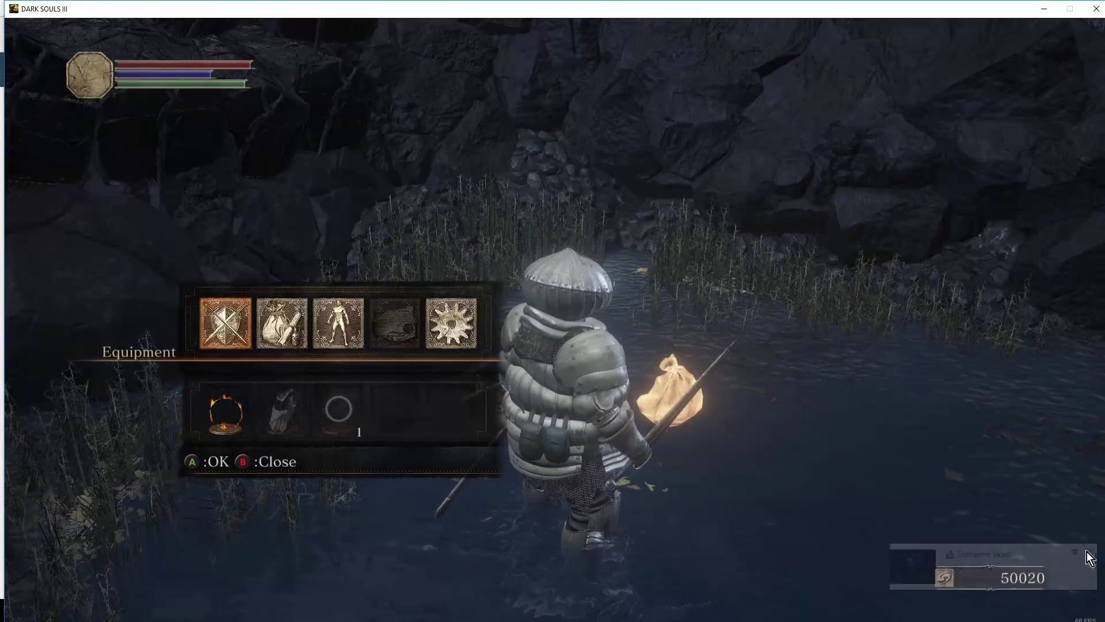
pyautogui.press('Escape')
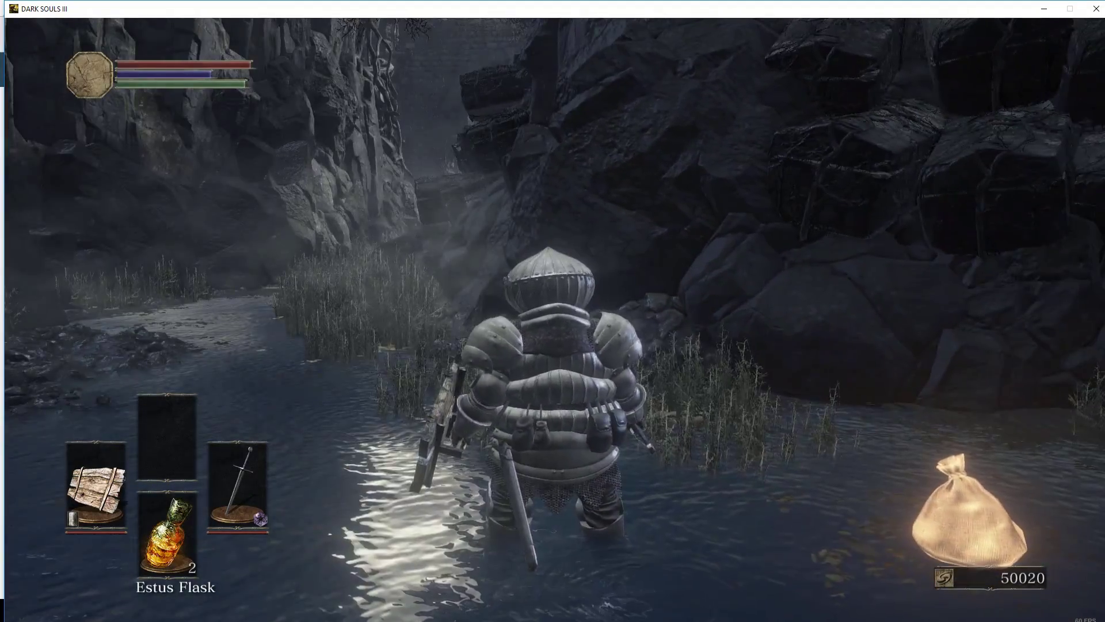
# - Walk the knight up the stream and back to the glowing item bag
pyautogui.press('a')
pyautogui.press('w')
pyautogui.press('s')
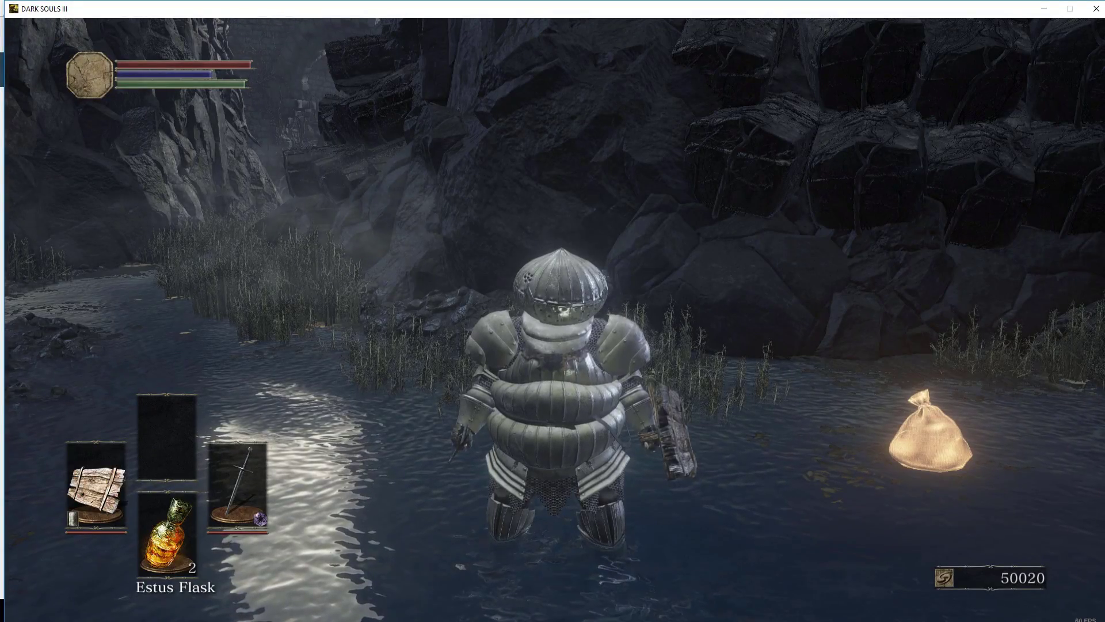
pyautogui.press('Escape')
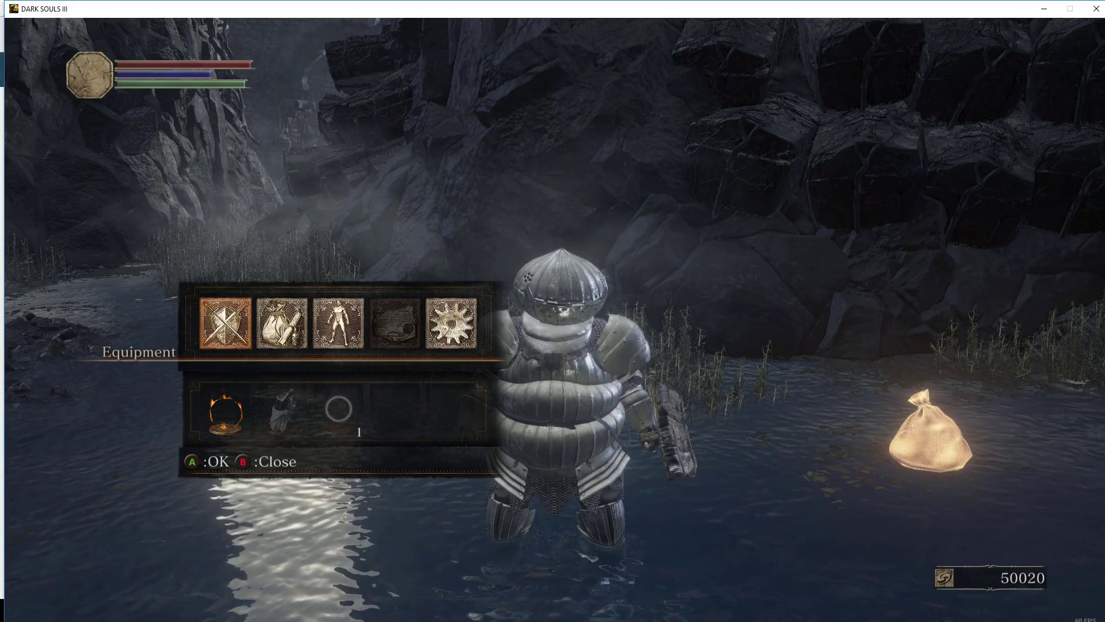
pyautogui.press('Escape')
pyautogui.press('w')
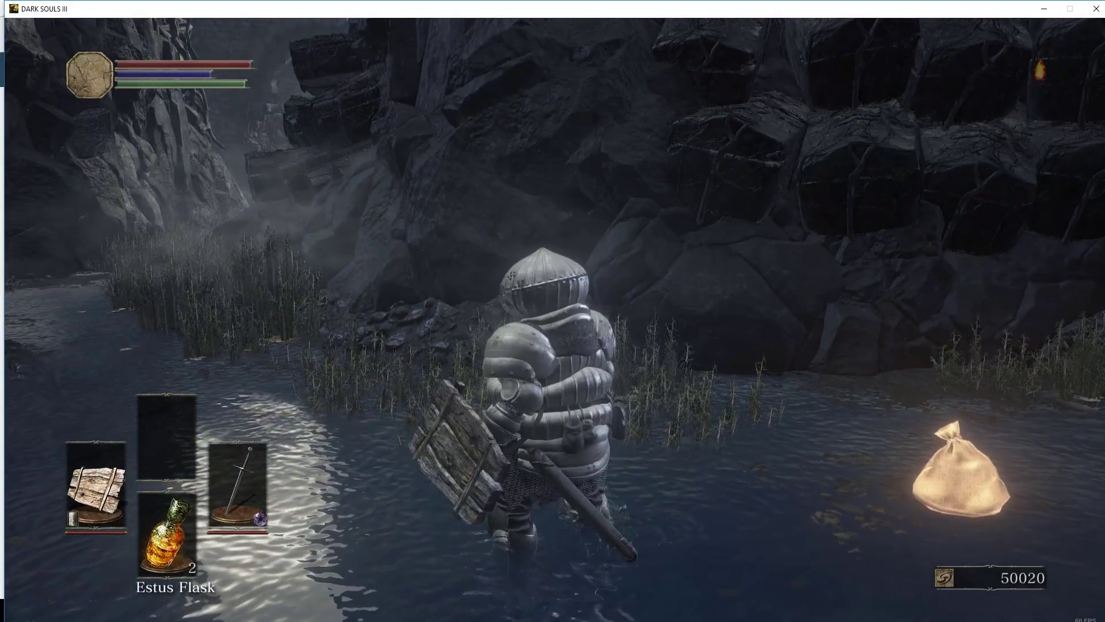
pyautogui.press('d')
pyautogui.press('s')
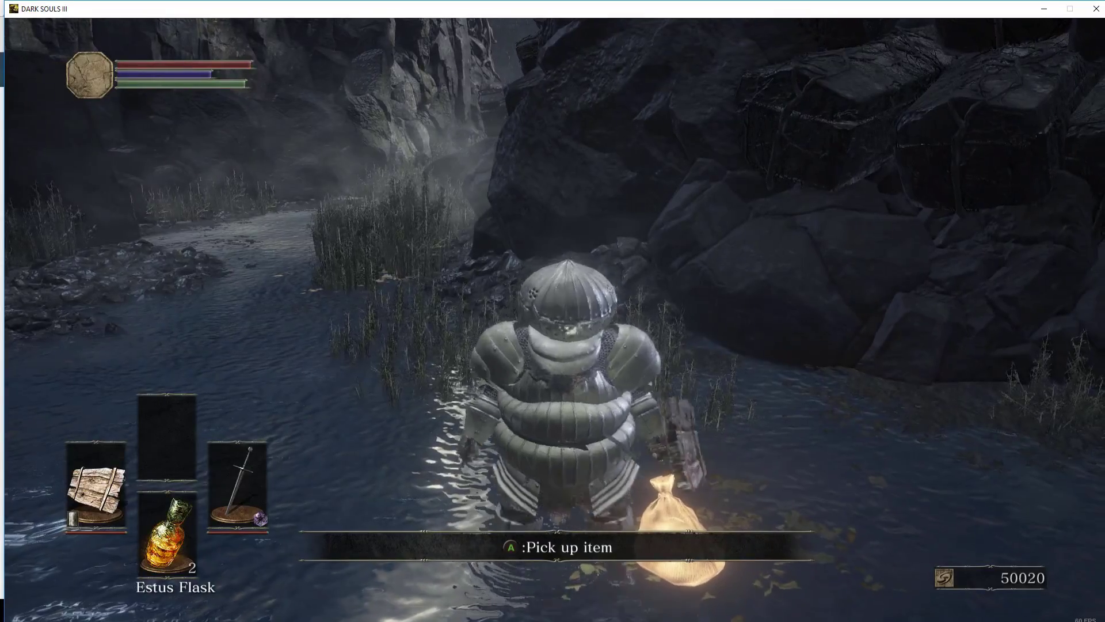
pyautogui.press('j')
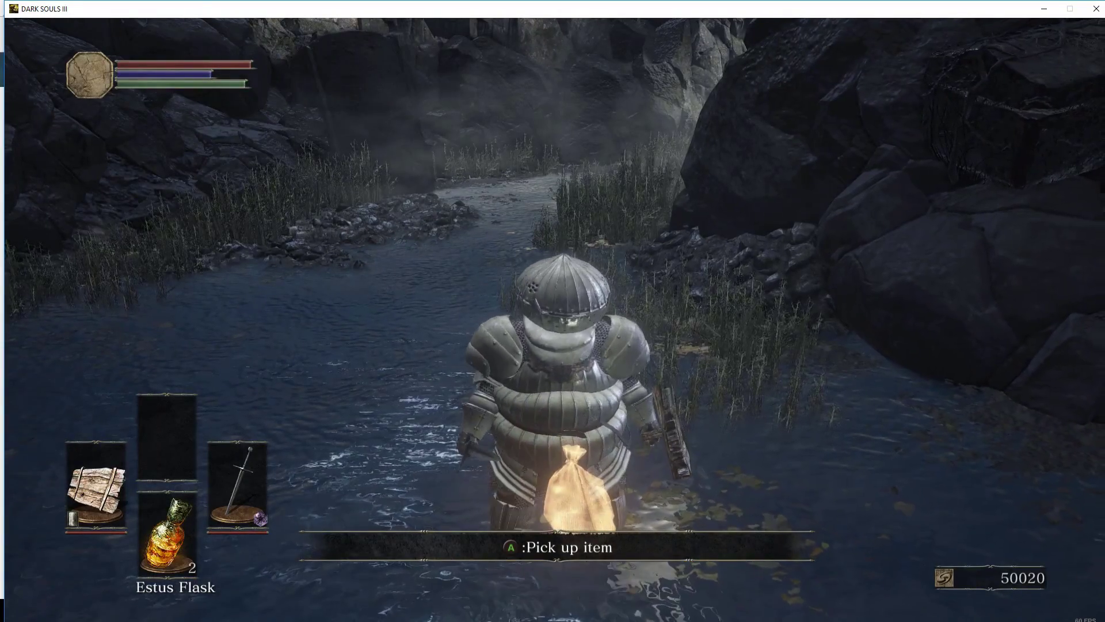